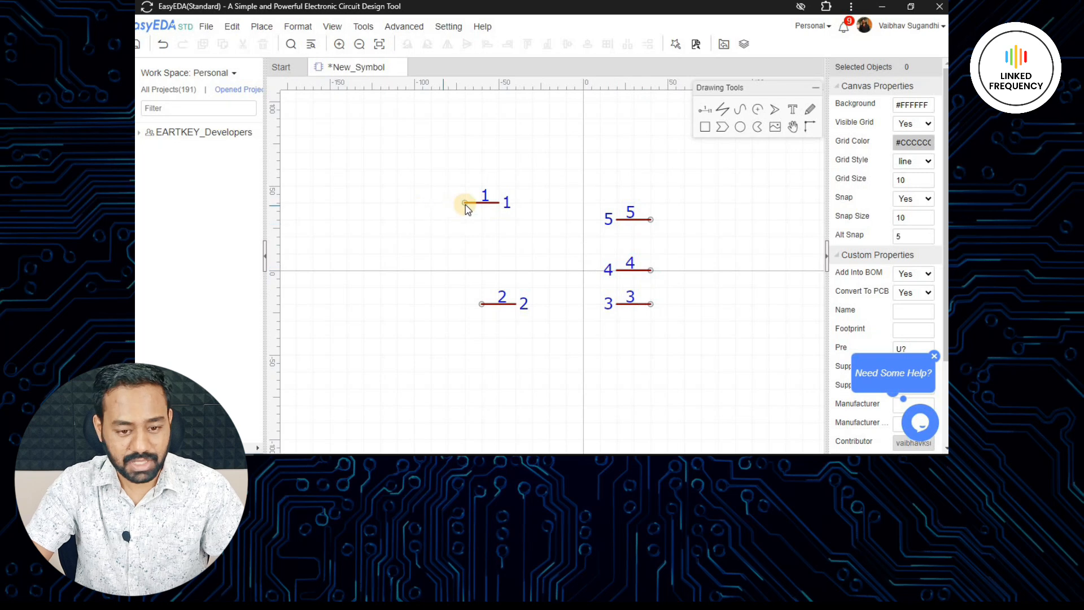
- Move pins 1 and 2 closer to the origin, placing pin 1 at X -40, Y 20 and pin 2 at X -40, Y -20
{"action": "left_click_drag", "start_coordinate": [472, 205], "coordinate": [490, 230]}
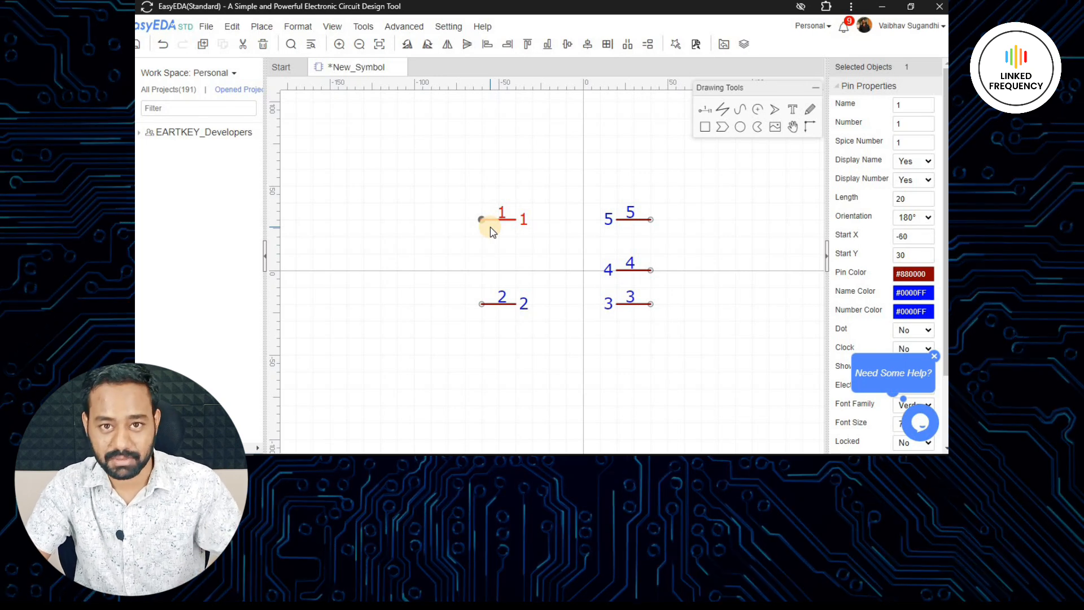
{"action": "scroll", "coordinate": [502, 248], "scroll_direction": "up", "scroll_amount": 3}
{"action": "right_click_drag", "start_coordinate": [536, 245], "coordinate": [502, 182]}
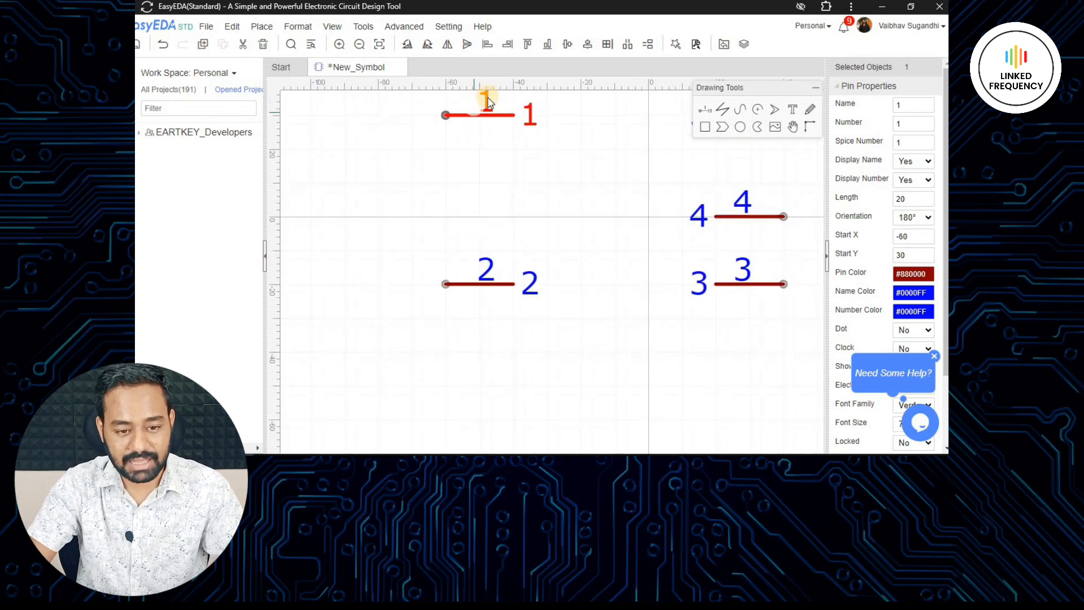
{"action": "left_click_drag", "start_coordinate": [486, 117], "coordinate": [521, 154]}
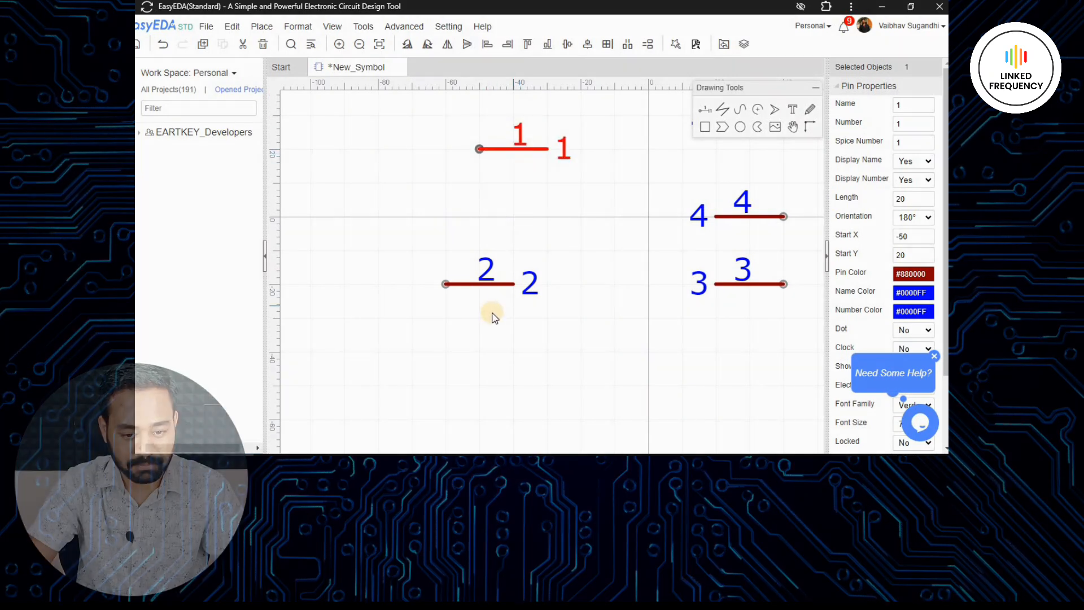
{"action": "left_click_drag", "start_coordinate": [519, 282], "coordinate": [536, 282]}
{"action": "scroll", "coordinate": [506, 252], "scroll_direction": "down", "scroll_amount": 2}
{"action": "right_click_drag", "start_coordinate": [728, 270], "coordinate": [640, 245]}
{"action": "scroll", "coordinate": [528, 248], "scroll_direction": "up", "scroll_amount": 1}
{"action": "scroll", "coordinate": [471, 247], "scroll_direction": "up", "scroll_amount": 1}
{"action": "left_click_drag", "start_coordinate": [473, 245], "coordinate": [515, 244]}
{"action": "right_click_drag", "start_coordinate": [615, 249], "coordinate": [529, 325]}
{"action": "left_click_drag", "start_coordinate": [381, 141], "coordinate": [430, 141]}
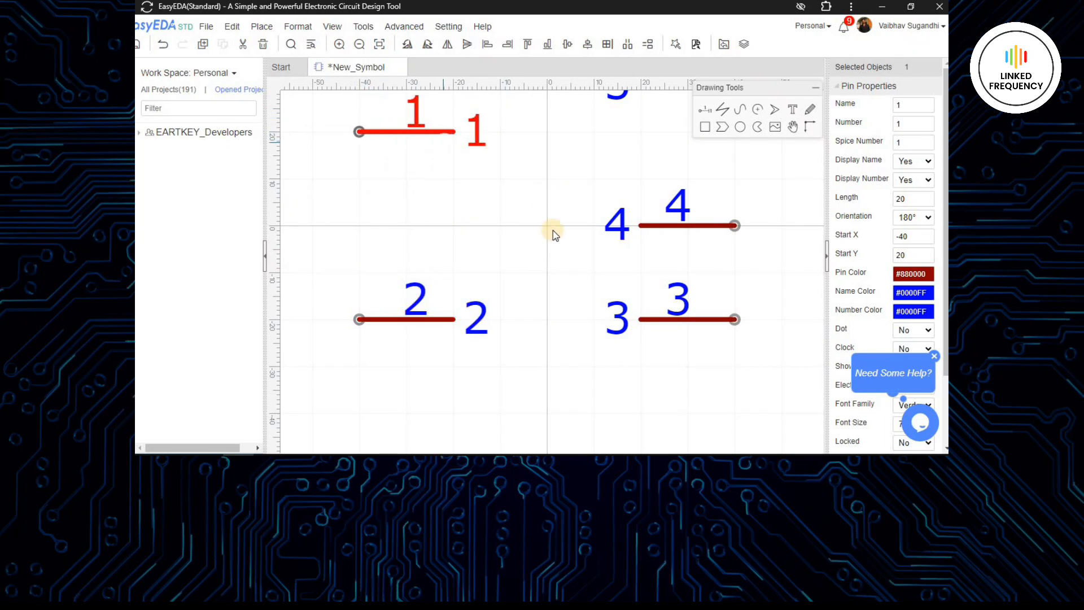
- Move pin 5 down level with pin 1 at Y 20 so pins 5, 4 and 3 are evenly spaced
{"action": "right_click_drag", "start_coordinate": [668, 330], "coordinate": [627, 307]}
{"action": "left_click", "coordinate": [592, 184]}
{"action": "right_click_drag", "start_coordinate": [592, 183], "coordinate": [556, 306]}
{"action": "scroll", "coordinate": [555, 306], "scroll_direction": "down", "scroll_amount": 1}
{"action": "left_click_drag", "start_coordinate": [569, 218], "coordinate": [565, 252]}
{"action": "scroll", "coordinate": [760, 327], "scroll_direction": "down", "scroll_amount": 2}
{"action": "right_click_drag", "start_coordinate": [760, 327], "coordinate": [646, 239]}
{"action": "left_click", "coordinate": [638, 252]}
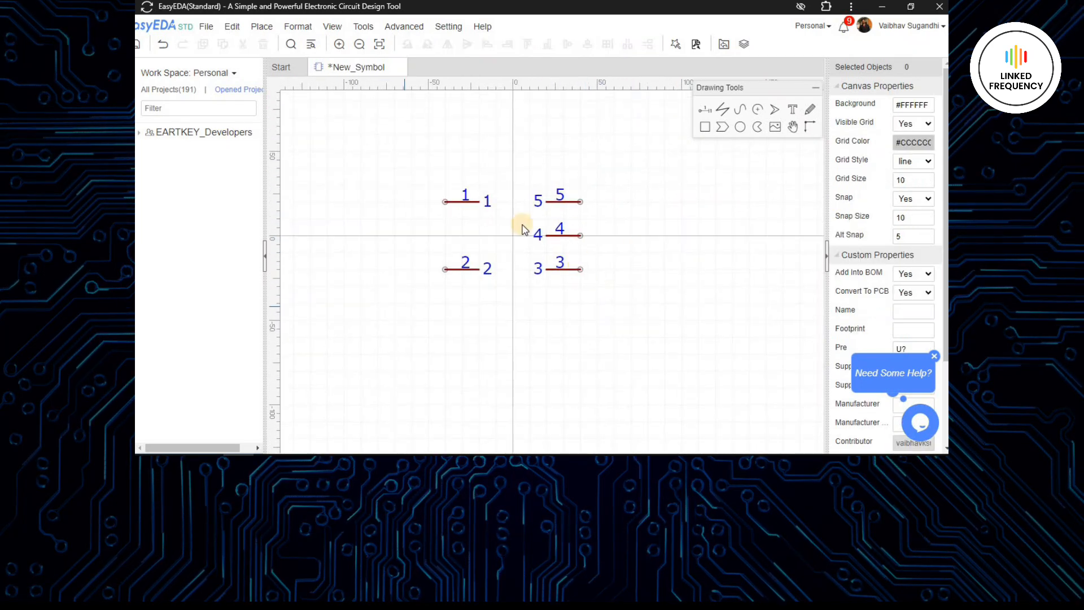
- Rename pin 1 as I1 and pin 2 as I2
{"action": "left_click", "coordinate": [461, 201]}
{"action": "double_click", "coordinate": [909, 106]}
{"action": "left_click", "coordinate": [446, 269]}
{"action": "double_click", "coordinate": [919, 112]}
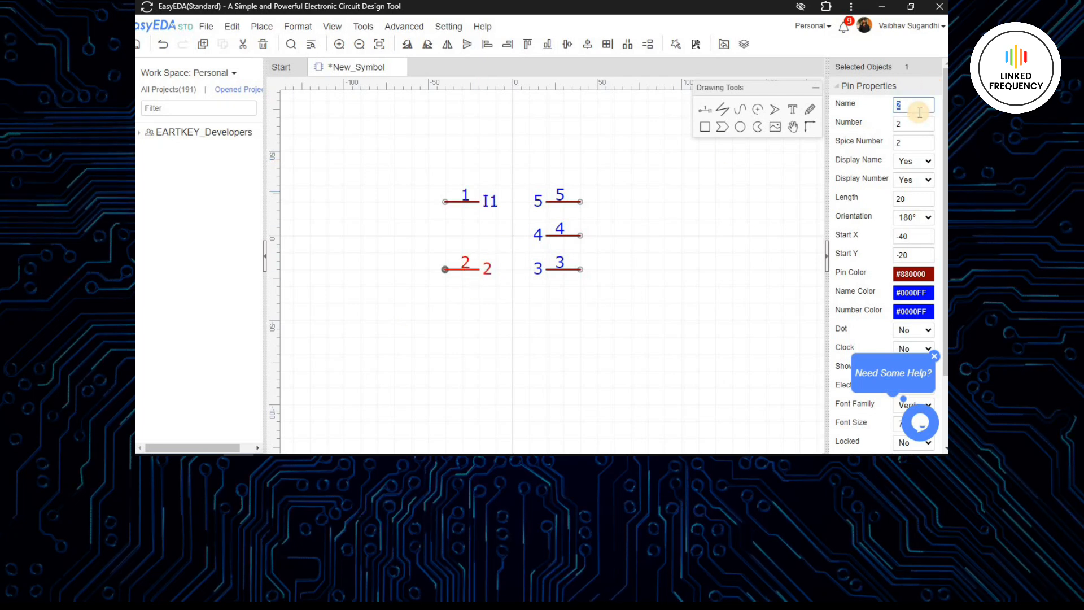
{"action": "left_click", "coordinate": [592, 209]}
- Rename pin 5 as T1, pin 4 as T2 and pin 3 as T3
{"action": "left_click", "coordinate": [576, 201]}
{"action": "double_click", "coordinate": [911, 107]}
{"action": "type", "text": "T1"}
{"action": "left_click", "coordinate": [576, 234]}
{"action": "double_click", "coordinate": [904, 110]}
{"action": "type", "text": "T2"}
{"action": "left_click", "coordinate": [576, 269]}
{"action": "left_click", "coordinate": [910, 102]}
{"action": "type", "text": "T3"}
{"action": "left_click", "coordinate": [666, 319]}
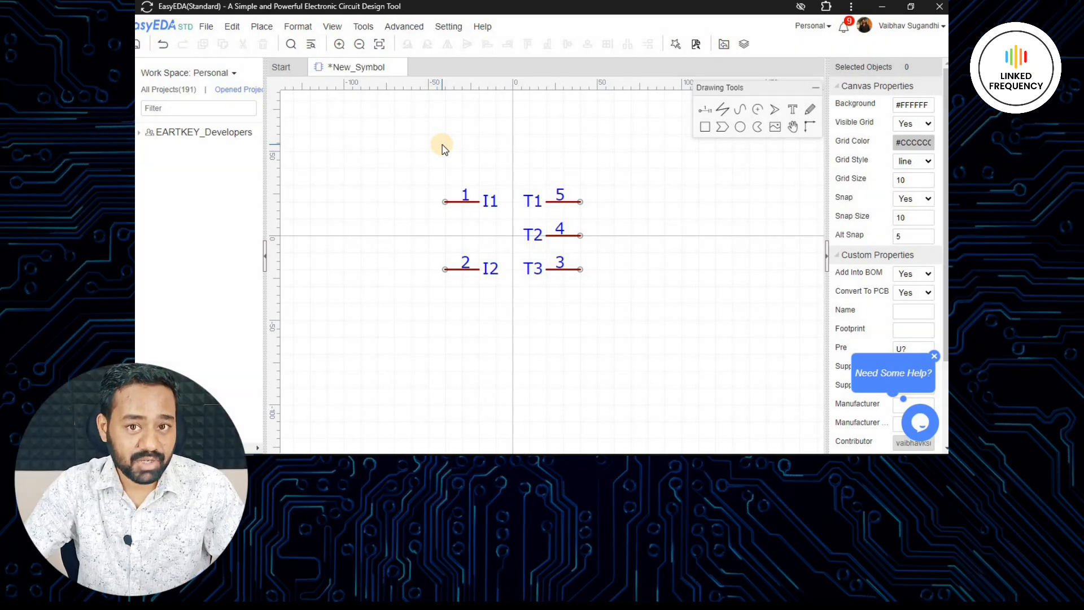
- Hide the name of pin 1 by setting its Display Name property to No
{"action": "left_click", "coordinate": [473, 202]}
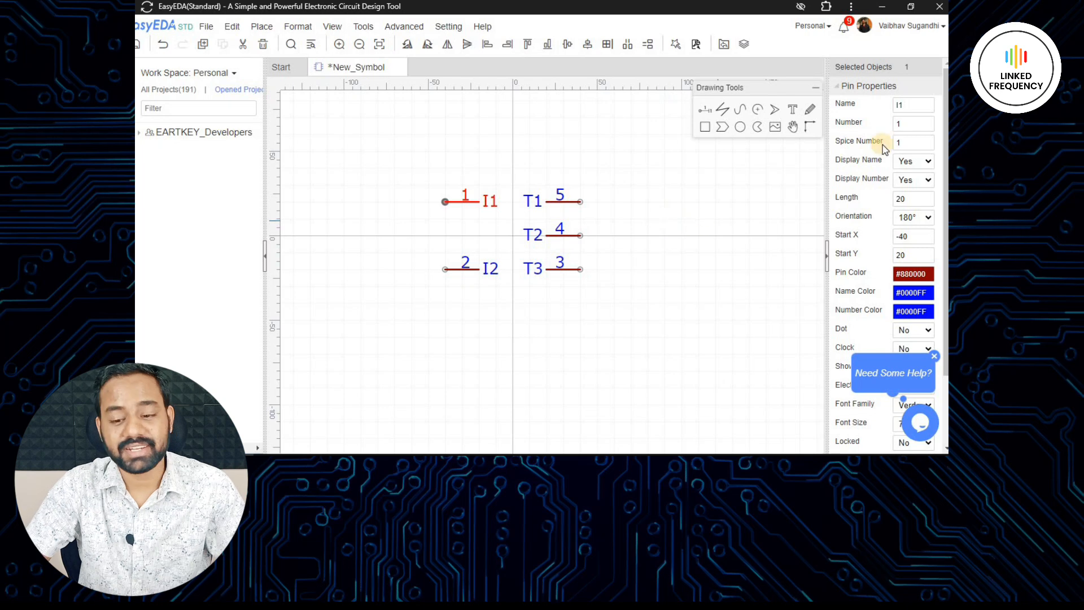
{"action": "left_click", "coordinate": [920, 162]}
{"action": "left_click", "coordinate": [904, 192]}
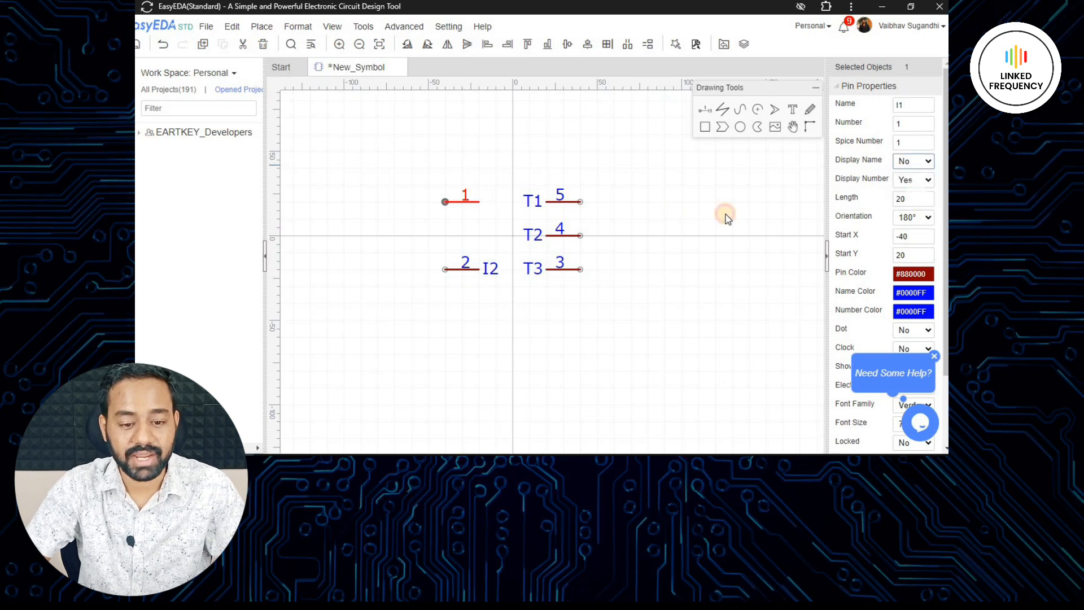
{"action": "left_click", "coordinate": [483, 216]}
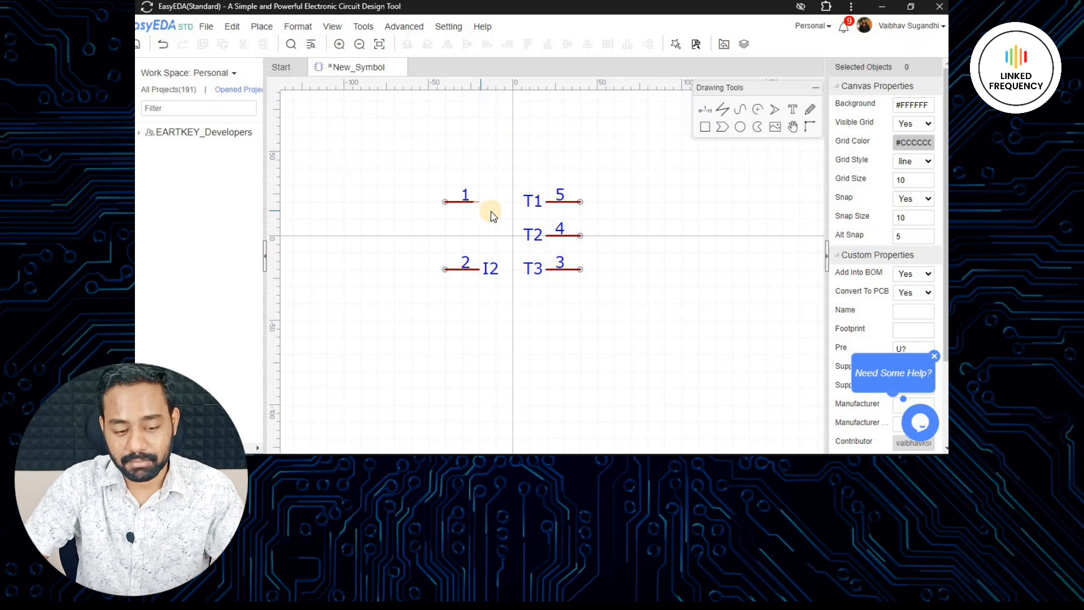
{"action": "scroll", "coordinate": [482, 211], "scroll_direction": "up", "scroll_amount": 2}
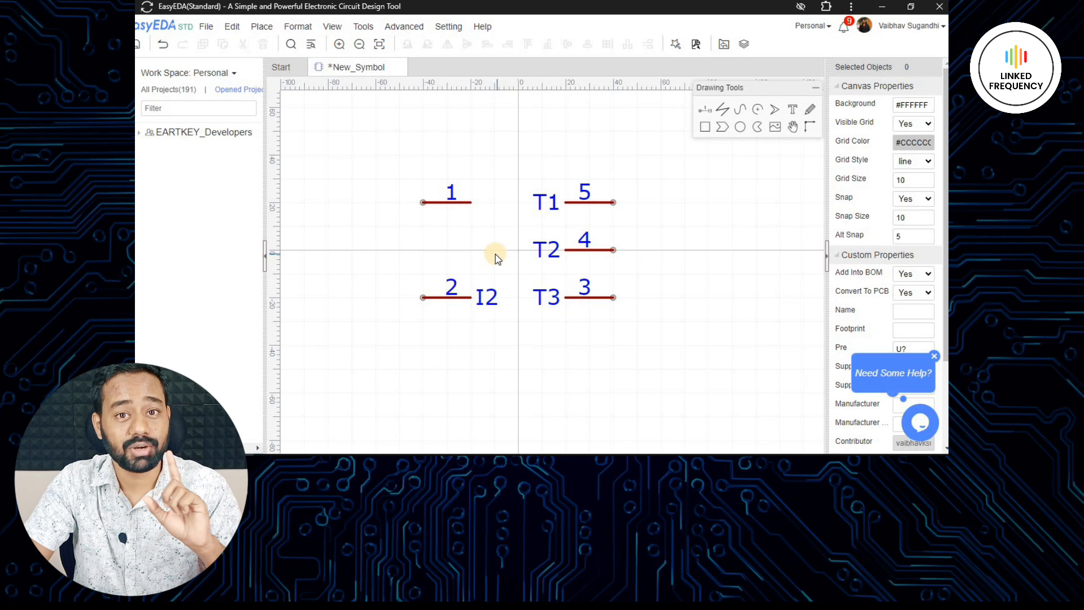
{"action": "left_click", "coordinate": [445, 202]}
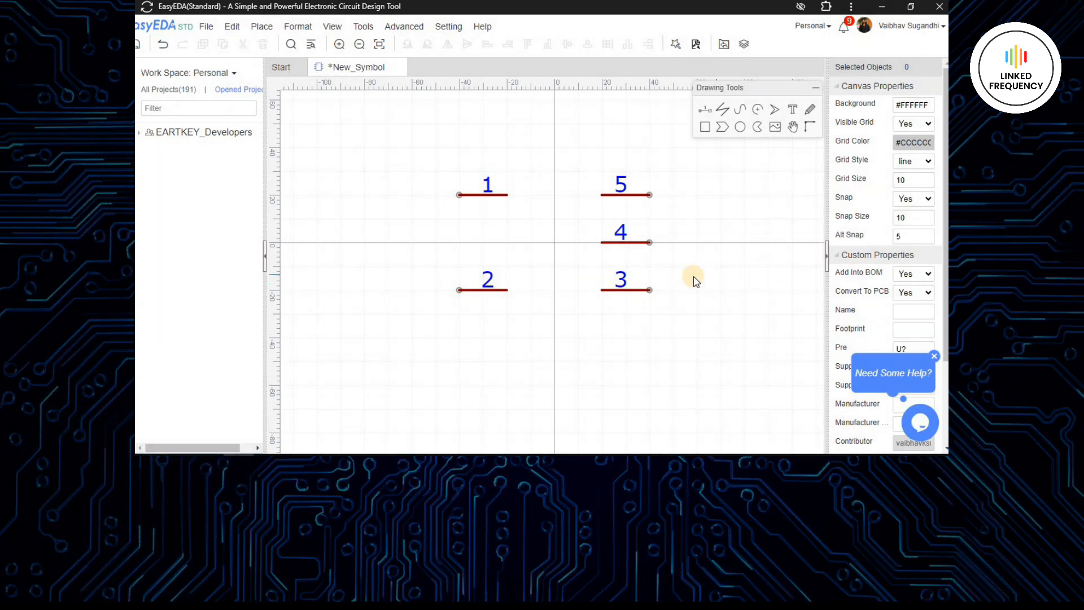
- Set both the canvas grid size and the snap size to 5
{"action": "double_click", "coordinate": [909, 179]}
{"action": "type", "text": "5"}
{"action": "double_click", "coordinate": [910, 217]}
{"action": "type", "text": "5"}
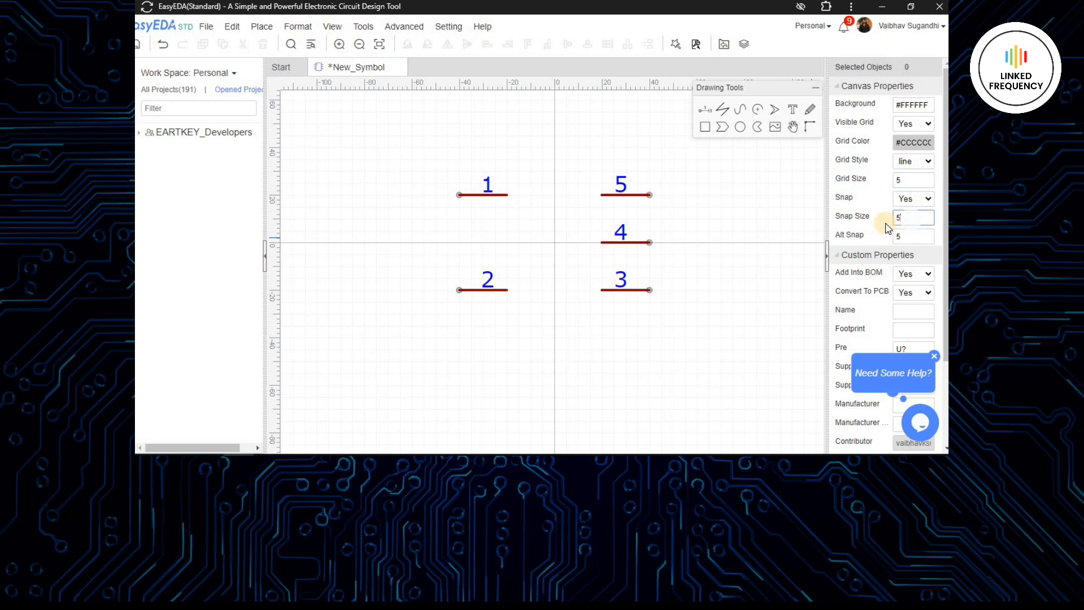
- Draw the primary coil beside pins 1 and 2 as a vertical Bezier chain of six loops about 30 units tall
{"action": "scroll", "coordinate": [519, 192], "scroll_direction": "up", "scroll_amount": 4}
{"action": "left_click", "coordinate": [533, 174]}
{"action": "left_click", "coordinate": [565, 174]}
{"action": "left_click", "coordinate": [533, 205]}
{"action": "left_click", "coordinate": [565, 206]}
{"action": "left_click", "coordinate": [533, 236]}
{"action": "left_click", "coordinate": [567, 234]}
{"action": "left_click", "coordinate": [566, 266]}
{"action": "left_click", "coordinate": [533, 267]}
{"action": "right_click_drag", "start_coordinate": [565, 266], "coordinate": [549, 179]}
{"action": "left_click", "coordinate": [549, 210]}
{"action": "left_click", "coordinate": [518, 210]}
{"action": "left_click", "coordinate": [550, 241]}
{"action": "left_click", "coordinate": [518, 241]}
{"action": "left_click", "coordinate": [549, 242]}
{"action": "left_click", "coordinate": [550, 273]}
{"action": "left_click", "coordinate": [518, 273]}
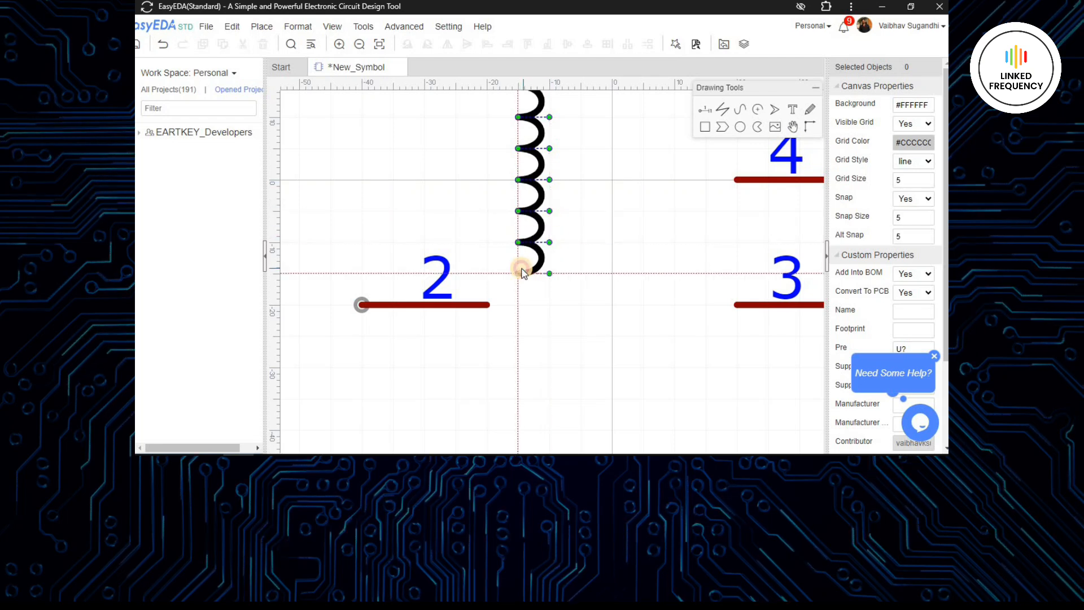
{"action": "right_click", "coordinate": [524, 277]}
- Connect the upper end of the primary coil to pin 1 and the lower end to pin 2 with Bezier curves
{"action": "scroll", "coordinate": [543, 347], "scroll_direction": "down", "scroll_amount": 3}
{"action": "right_click_drag", "start_coordinate": [543, 346], "coordinate": [531, 227]}
{"action": "left_click", "coordinate": [508, 132]}
{"action": "left_click", "coordinate": [524, 133]}
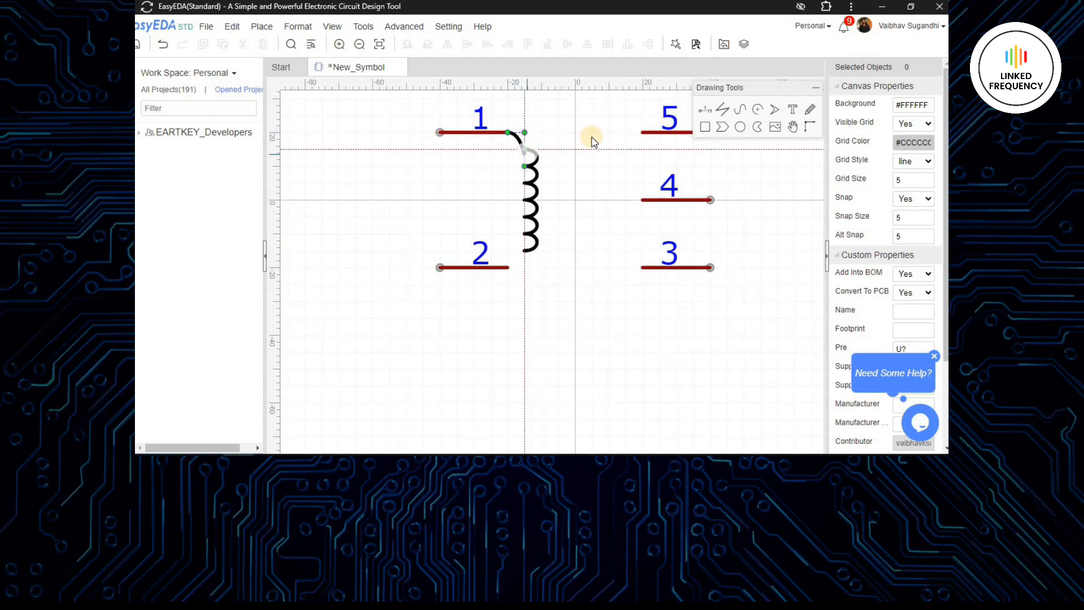
{"action": "left_click", "coordinate": [526, 150]}
{"action": "right_click", "coordinate": [526, 150]}
{"action": "left_click", "coordinate": [508, 267]}
{"action": "left_click", "coordinate": [525, 268]}
{"action": "left_click", "coordinate": [525, 251]}
{"action": "right_click", "coordinate": [525, 251]}
- Draw a Bezier curve from the inner end of pin 5 into the first loop of the secondary coil
{"action": "left_click", "coordinate": [643, 133]}
{"action": "left_click", "coordinate": [626, 133]}
{"action": "left_click", "coordinate": [627, 152]}
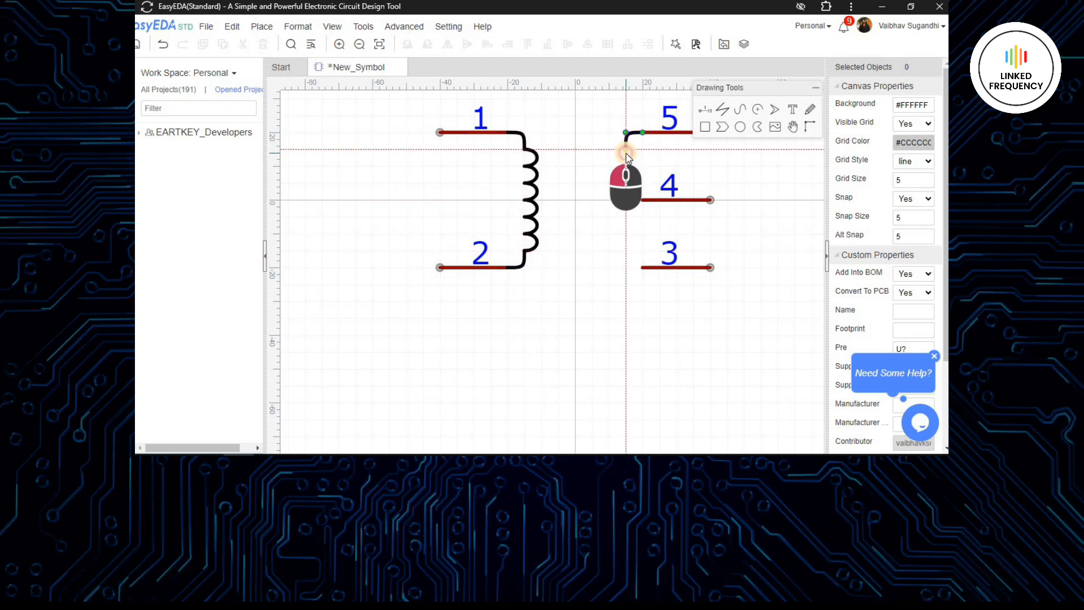
{"action": "right_click", "coordinate": [610, 152]}
{"action": "left_click", "coordinate": [643, 133]}
{"action": "left_click", "coordinate": [626, 134]}
{"action": "left_click", "coordinate": [628, 153]}
{"action": "left_click", "coordinate": [610, 152]}
{"action": "left_click", "coordinate": [610, 168]}
{"action": "left_click", "coordinate": [624, 169]}
{"action": "right_click", "coordinate": [625, 169]}
- Continue the secondary coil downward with a vertical Bezier chain of loops mirroring the primary coil
{"action": "left_click", "coordinate": [625, 169]}
{"action": "left_click", "coordinate": [611, 168]}
{"action": "left_click", "coordinate": [610, 185]}
{"action": "left_click", "coordinate": [625, 186]}
{"action": "left_click", "coordinate": [607, 188]}
{"action": "left_click", "coordinate": [609, 202]}
{"action": "left_click", "coordinate": [625, 202]}
{"action": "left_click", "coordinate": [612, 202]}
{"action": "left_click", "coordinate": [610, 220]}
{"action": "left_click", "coordinate": [629, 219]}
{"action": "left_click", "coordinate": [608, 220]}
{"action": "left_click", "coordinate": [606, 236]}
{"action": "left_click", "coordinate": [625, 236]}
{"action": "left_click", "coordinate": [609, 235]}
{"action": "left_click", "coordinate": [608, 251]}
{"action": "left_click", "coordinate": [625, 250]}
{"action": "left_click", "coordinate": [609, 252]}
{"action": "left_click", "coordinate": [609, 268]}
{"action": "right_click", "coordinate": [626, 267]}
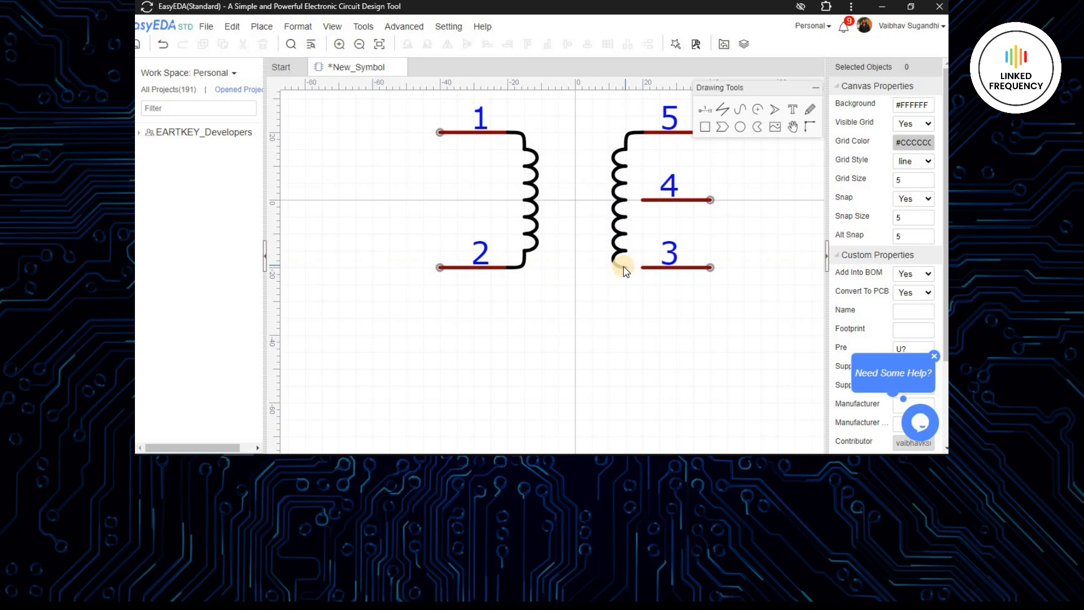
- Remove the extra loop at the secondary coil's lower end and connect the coil to pin 3 with a Bezier curve
{"action": "left_click", "coordinate": [624, 267]}
{"action": "key", "text": "Delete"}
{"action": "left_click", "coordinate": [626, 267]}
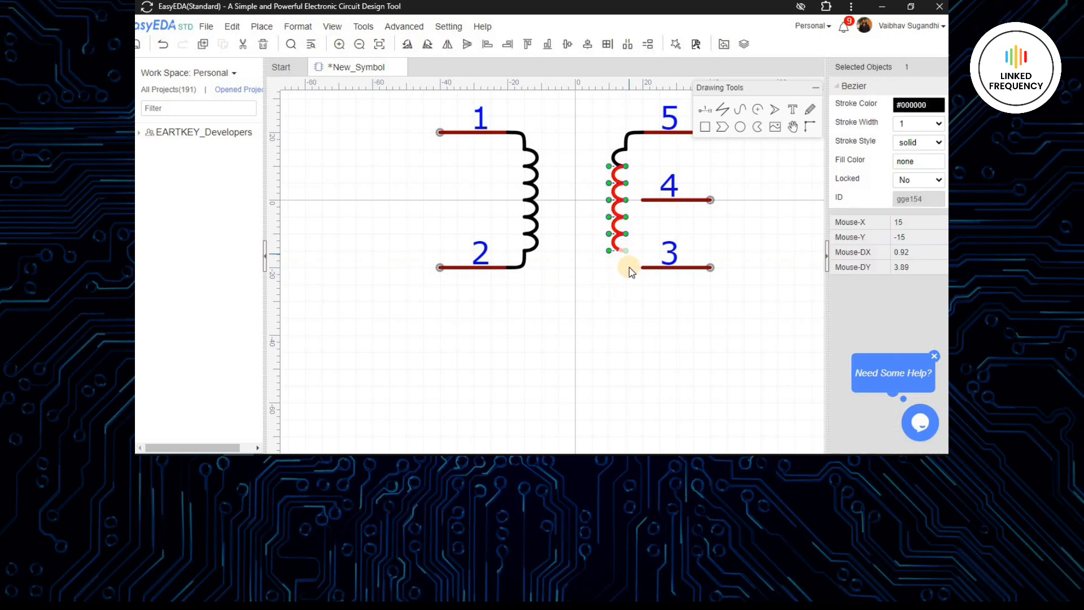
{"action": "left_click", "coordinate": [740, 110]}
{"action": "left_click", "coordinate": [626, 251]}
{"action": "left_click", "coordinate": [625, 267]}
{"action": "left_click", "coordinate": [626, 267]}
{"action": "left_click", "coordinate": [642, 267]}
{"action": "right_click", "coordinate": [641, 267]}
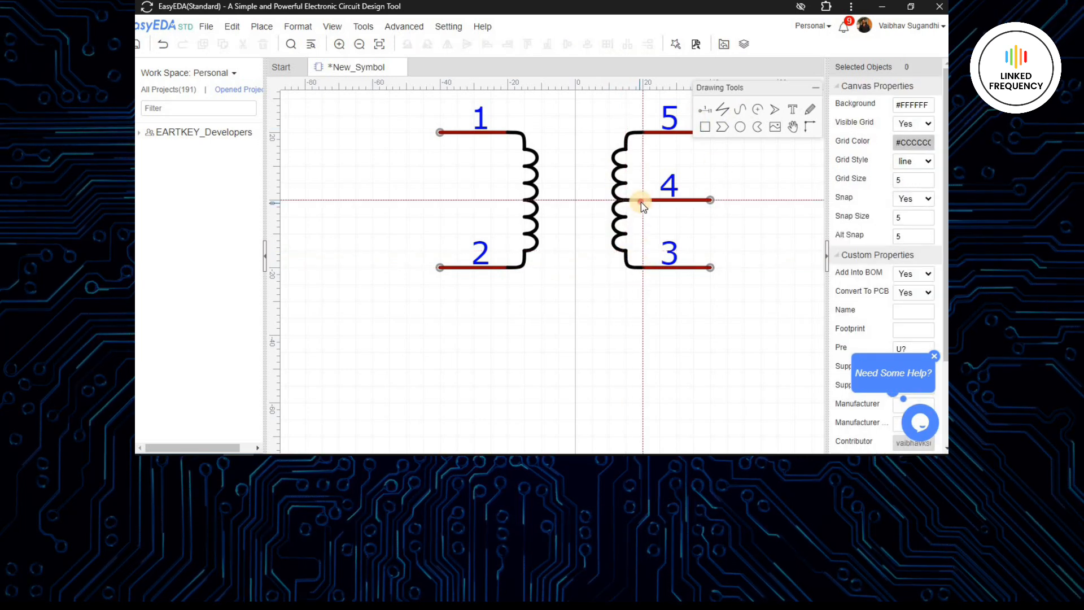
- Connect pin 4 to the middle of the secondary coil and draw two parallel vertical core lines between the coils
{"action": "scroll", "coordinate": [663, 233], "scroll_direction": "down", "scroll_amount": 2}
{"action": "right_click_drag", "start_coordinate": [731, 229], "coordinate": [696, 211]}
{"action": "scroll", "coordinate": [660, 215], "scroll_direction": "up", "scroll_amount": 2}
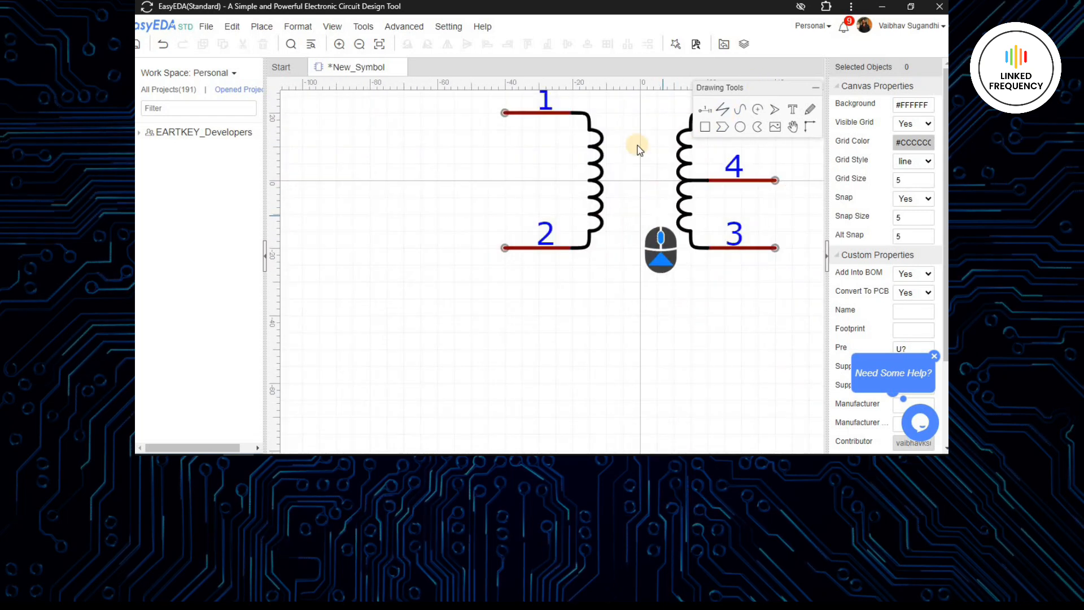
{"action": "left_click", "coordinate": [624, 129]}
{"action": "left_click", "coordinate": [624, 231]}
{"action": "right_click", "coordinate": [625, 231]}
{"action": "left_click", "coordinate": [657, 130]}
{"action": "left_click", "coordinate": [658, 230]}
{"action": "right_click", "coordinate": [658, 229]}
- Delete the core line nearest the primary coil and move the remaining one to the vertical axis at X 0
{"action": "right_click_drag", "start_coordinate": [659, 194], "coordinate": [597, 199]}
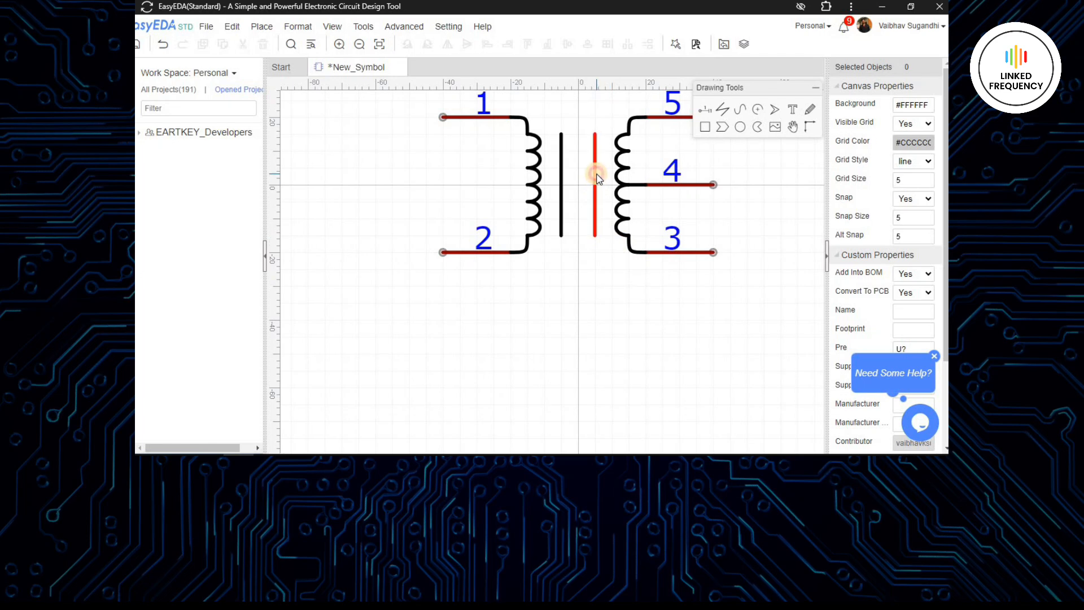
{"action": "left_click", "coordinate": [595, 192]}
{"action": "right_click_drag", "start_coordinate": [617, 241], "coordinate": [612, 255]}
{"action": "left_click", "coordinate": [602, 292]}
{"action": "right_click_drag", "start_coordinate": [602, 293], "coordinate": [577, 292]}
{"action": "scroll", "coordinate": [534, 202], "scroll_direction": "up", "scroll_amount": 2}
{"action": "left_click", "coordinate": [576, 192]}
{"action": "key", "text": "Delete"}
{"action": "left_click_drag", "start_coordinate": [526, 177], "coordinate": [547, 189]}
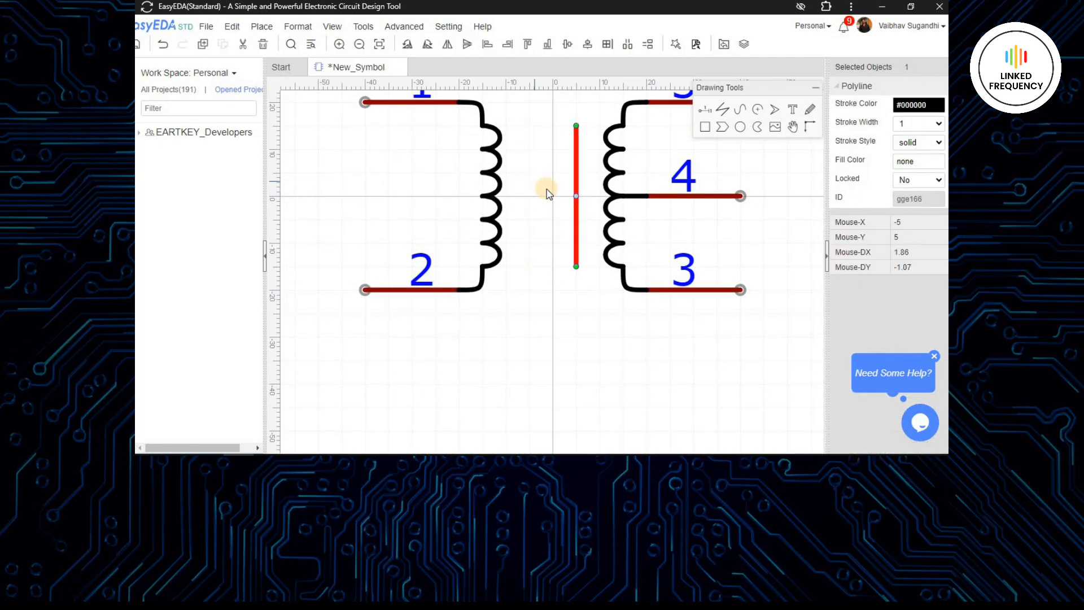
- Set the core line's stroke width to 2
{"action": "left_click", "coordinate": [903, 123]}
{"action": "left_click", "coordinate": [905, 174]}
{"action": "left_click", "coordinate": [913, 123]}
{"action": "left_click", "coordinate": [912, 150]}
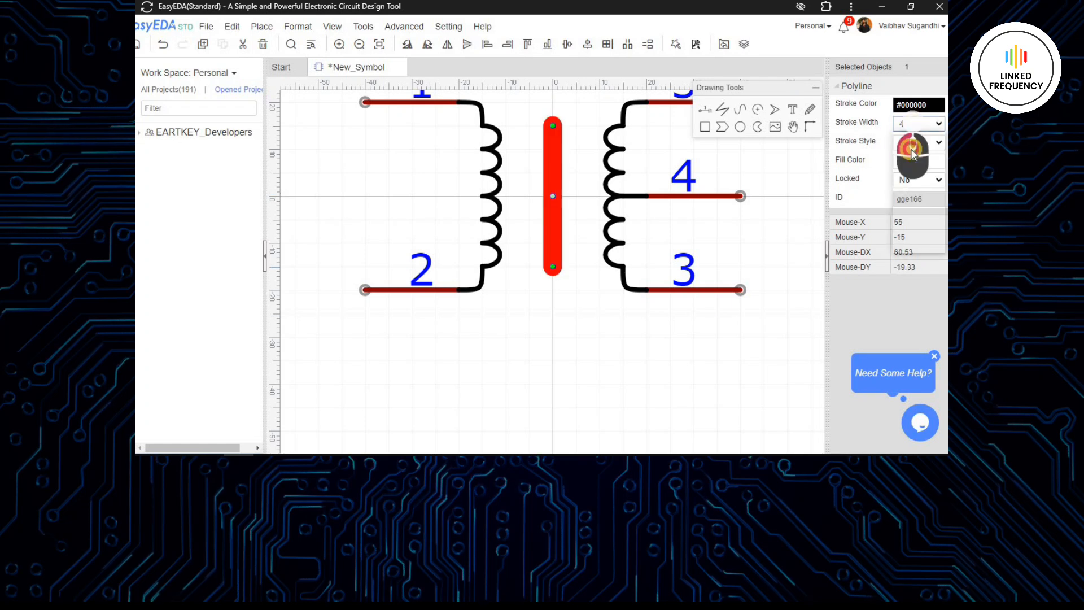
{"action": "left_click", "coordinate": [636, 309]}
{"action": "right_click_drag", "start_coordinate": [636, 310], "coordinate": [655, 363]}
- Nudge the primary coil and the secondary coil with their connecting curves one snap step inward toward the core line
{"action": "scroll", "coordinate": [462, 126], "scroll_direction": "down", "scroll_amount": 2}
{"action": "left_click_drag", "start_coordinate": [467, 112], "coordinate": [525, 316]}
{"action": "key", "text": "Right"}
{"action": "left_click_drag", "start_coordinate": [563, 120], "coordinate": [615, 327]}
{"action": "key", "text": "Left"}
{"action": "left_click", "coordinate": [593, 325]}
{"action": "right_click_drag", "start_coordinate": [593, 326], "coordinate": [605, 316]}
- Set the canvas grid size and the snap size to 10
{"action": "left_click", "coordinate": [479, 139]}
{"action": "left_click", "coordinate": [468, 179]}
{"action": "left_click_drag", "start_coordinate": [903, 181], "coordinate": [864, 189]}
{"action": "type", "text": "10"}
{"action": "left_click", "coordinate": [900, 217]}
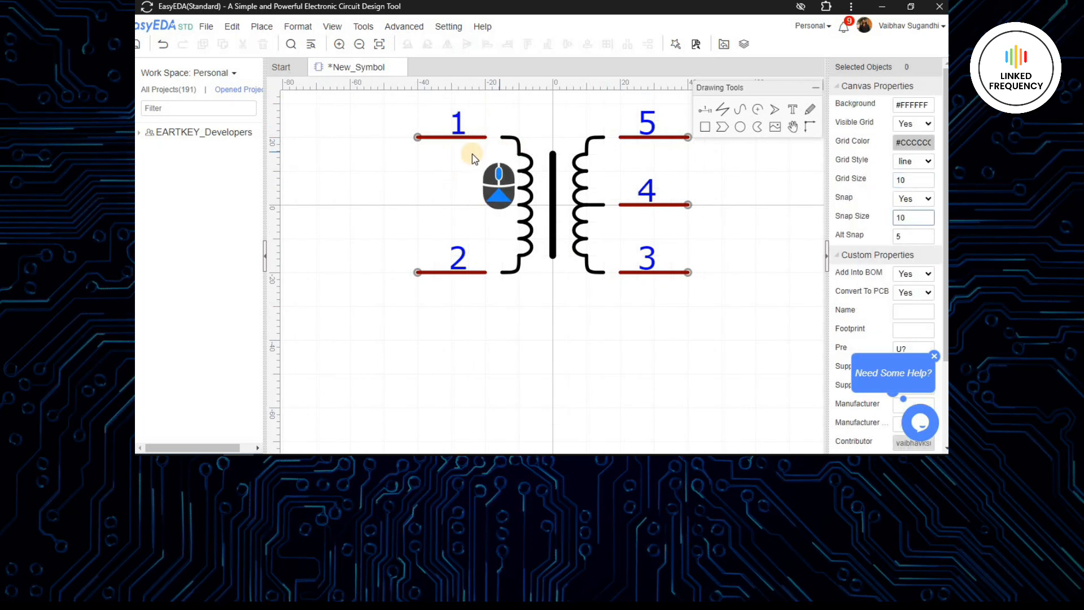
{"action": "left_click", "coordinate": [477, 140]}
{"action": "scroll", "coordinate": [485, 146], "scroll_direction": "up", "scroll_amount": 4}
{"action": "key", "text": "ctrl+z"}
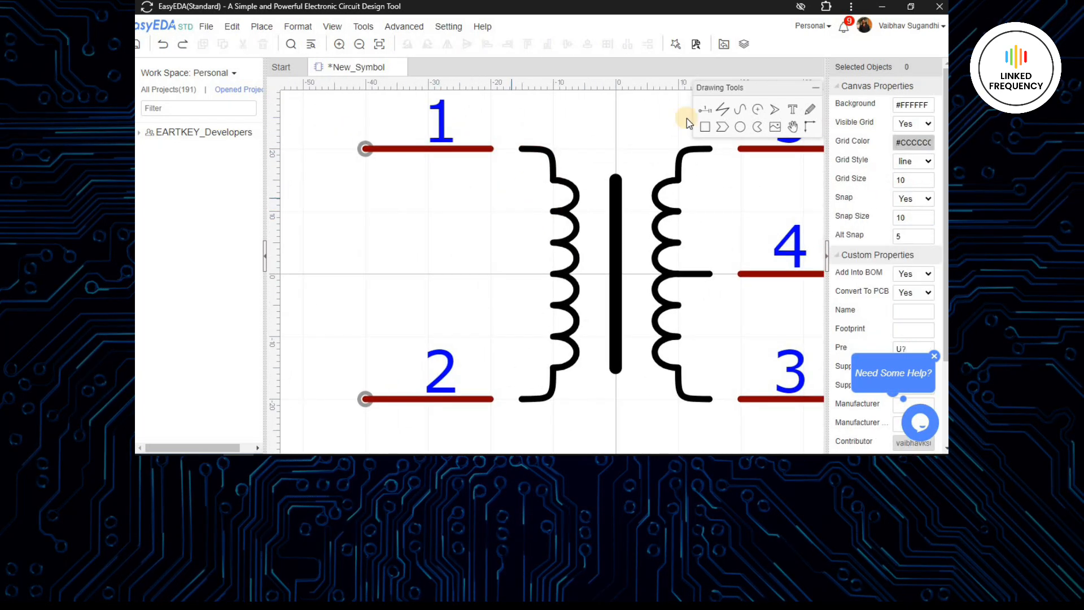
- Bridge the gap between pin 1 and the primary coil with a straight line of stroke width 1
{"action": "left_click", "coordinate": [506, 148]}
{"action": "left_click", "coordinate": [917, 123]}
{"action": "left_click", "coordinate": [912, 141]}
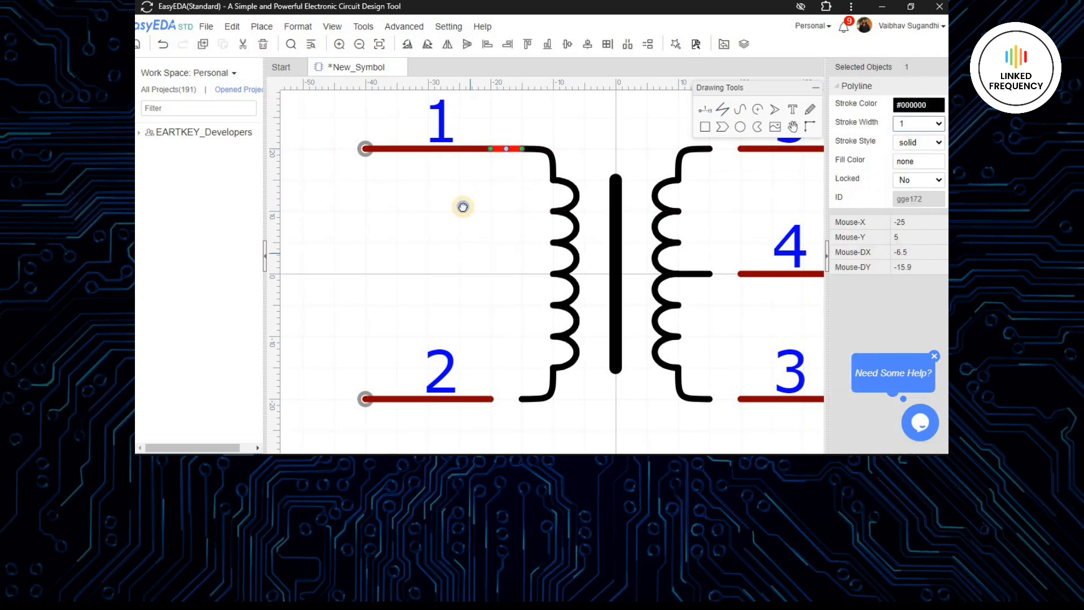
- Bridge the gap between pin 2 and the primary coil with a straight line
{"action": "right_click_drag", "start_coordinate": [462, 207], "coordinate": [452, 85]}
{"action": "left_click", "coordinate": [722, 109]}
{"action": "left_click", "coordinate": [481, 275]}
{"action": "left_click", "coordinate": [513, 274]}
{"action": "mouse_move", "coordinate": [585, 297]}
{"action": "right_mouse_down"}
{"action": "mouse_move", "coordinate": [416, 312]}
{"action": "mouse_move", "coordinate": [607, 318]}
{"action": "right_mouse_up"}
{"action": "left_click", "coordinate": [512, 296]}
{"action": "left_click", "coordinate": [546, 297]}
{"action": "right_click", "coordinate": [546, 316]}
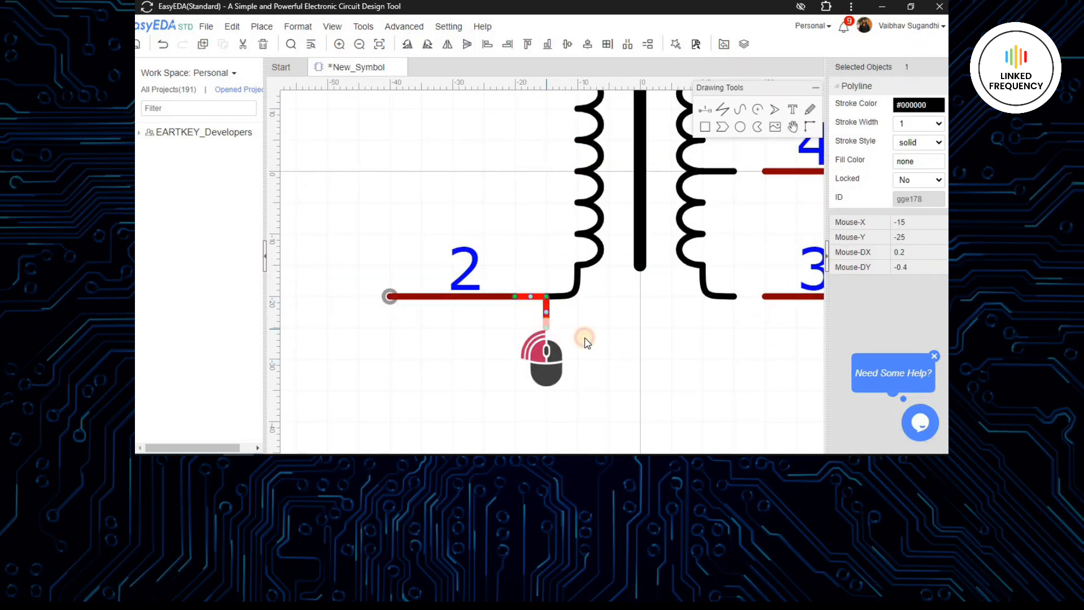
- Bridge the gap between pin 3 and the lower end of the secondary coil with a straight line
{"action": "scroll", "coordinate": [736, 296], "scroll_direction": "down", "scroll_amount": 1}
{"action": "right_click_drag", "start_coordinate": [736, 297], "coordinate": [511, 286]}
{"action": "left_click", "coordinate": [722, 110]}
{"action": "left_click", "coordinate": [511, 288]}
{"action": "left_click", "coordinate": [532, 289]}
{"action": "right_click", "coordinate": [532, 290]}
{"action": "right_click_drag", "start_coordinate": [531, 249], "coordinate": [524, 371]}
{"action": "left_click", "coordinate": [503, 315]}
{"action": "left_click", "coordinate": [526, 314]}
{"action": "right_click_drag", "start_coordinate": [526, 314], "coordinate": [525, 319]}
{"action": "key", "text": "Escape"}
- Bridge the gaps from pins 4 and 5 to the secondary coil's center tap and upper end with straight lines
{"action": "left_click", "coordinate": [722, 110]}
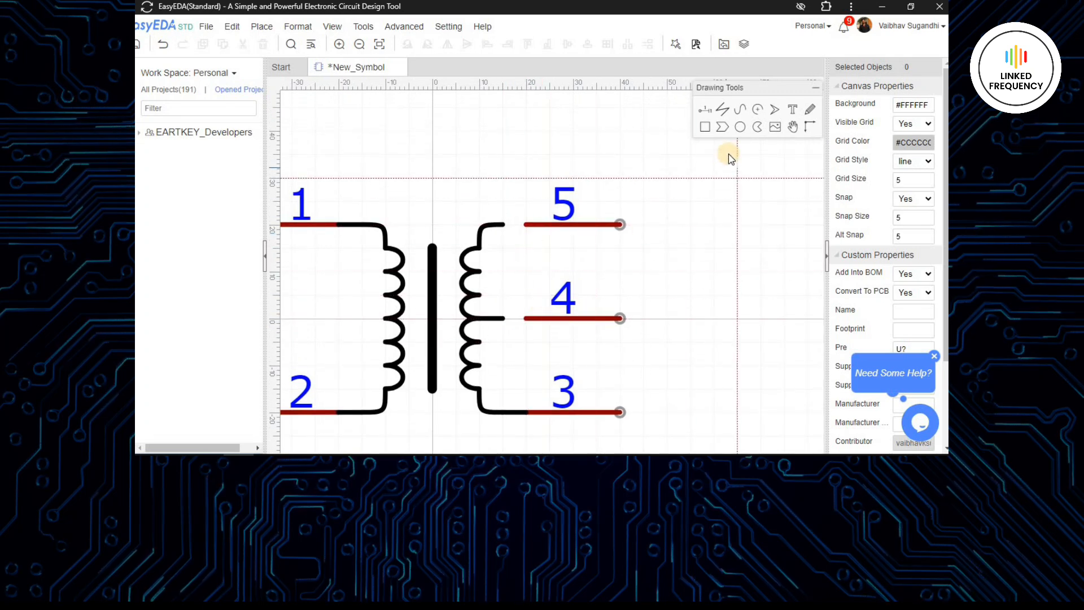
{"action": "left_click", "coordinate": [505, 318]}
{"action": "left_click", "coordinate": [527, 318]}
{"action": "right_click", "coordinate": [527, 319]}
{"action": "left_click", "coordinate": [502, 226]}
{"action": "left_click", "coordinate": [526, 226]}
{"action": "right_click", "coordinate": [526, 226]}
{"action": "right_click", "coordinate": [527, 227]}
{"action": "scroll", "coordinate": [704, 333], "scroll_direction": "down", "scroll_amount": 1}
{"action": "mouse_move", "coordinate": [704, 333]}
{"action": "right_mouse_down"}
{"action": "mouse_move", "coordinate": [619, 235]}
{"action": "mouse_move", "coordinate": [707, 256]}
{"action": "right_mouse_up"}
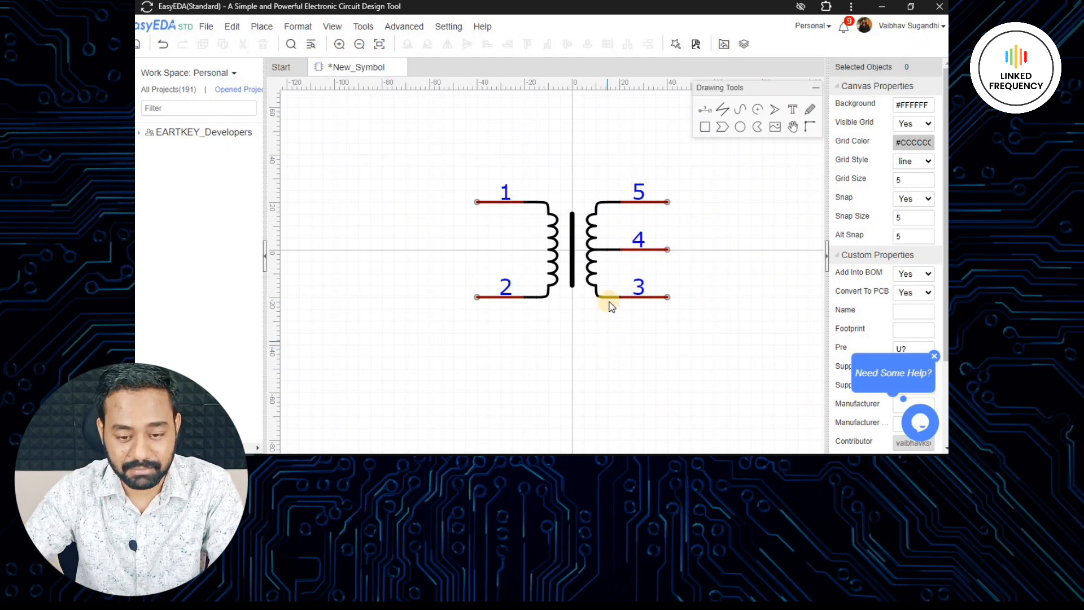
- Show the name of pin 1 and place the I1 label directly below the pin
{"action": "scroll", "coordinate": [576, 317], "scroll_direction": "up", "scroll_amount": 1}
{"action": "right_click_drag", "start_coordinate": [576, 317], "coordinate": [543, 340]}
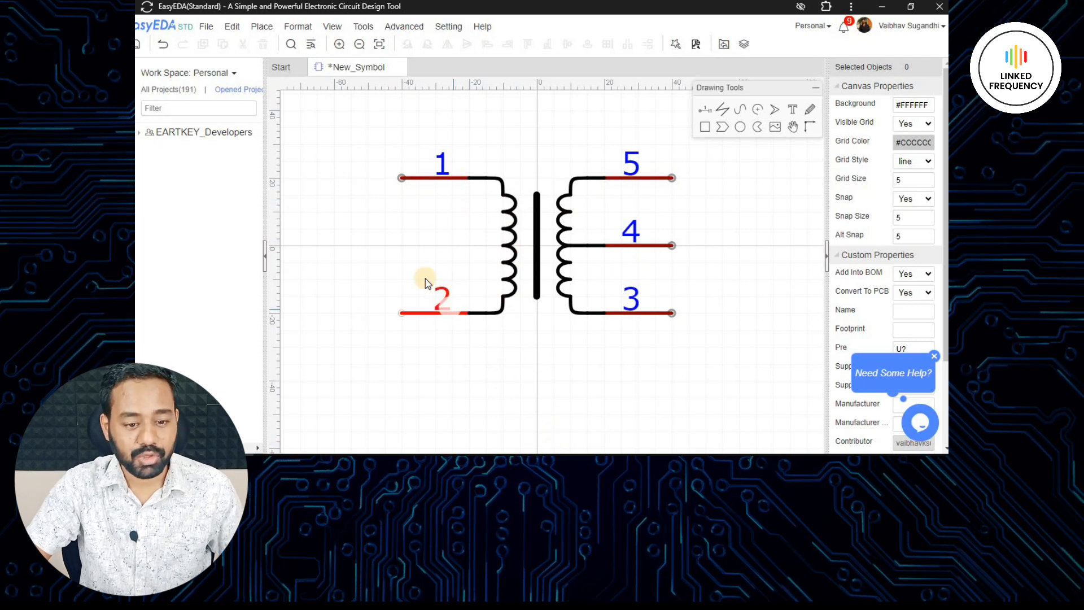
{"action": "left_click", "coordinate": [419, 178]}
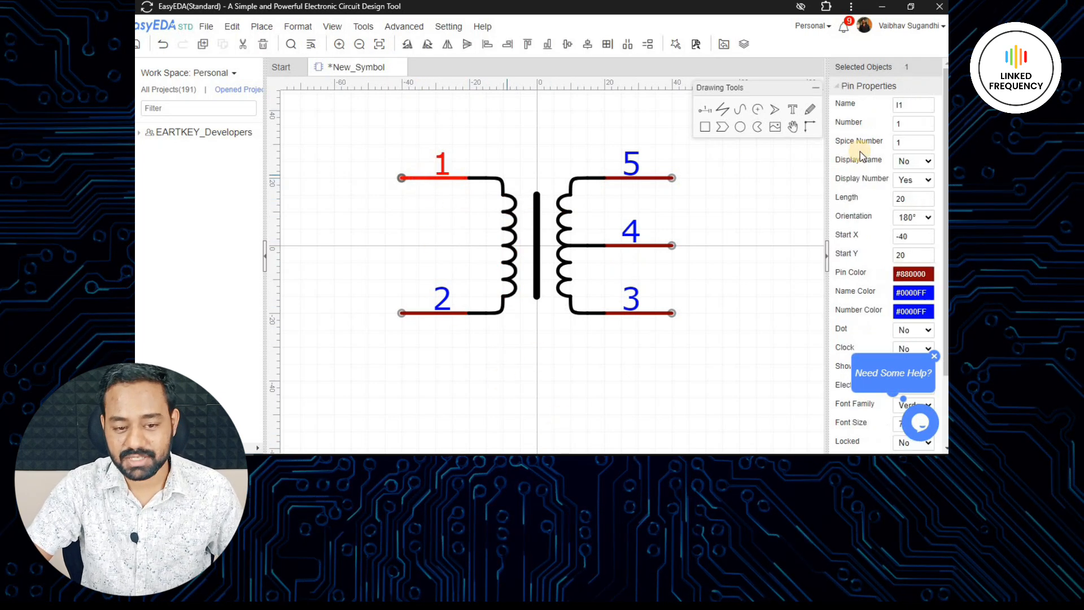
{"action": "left_click", "coordinate": [914, 163]}
{"action": "left_click", "coordinate": [907, 186]}
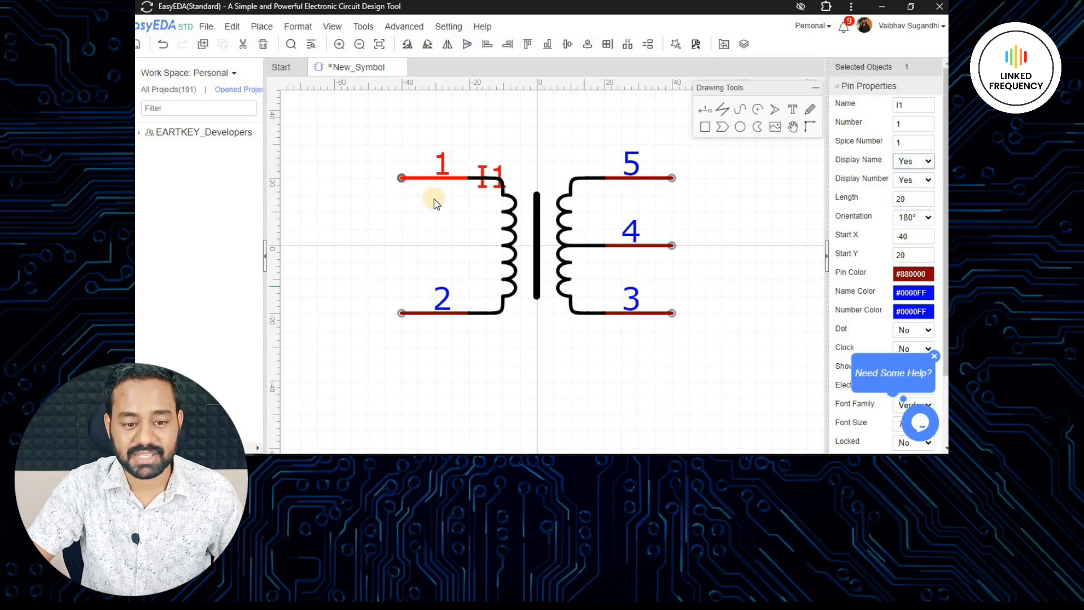
{"action": "left_click_drag", "start_coordinate": [484, 170], "coordinate": [431, 192]}
- Show the name of pin 2 and place the I2 label directly below the pin
{"action": "left_click", "coordinate": [414, 311]}
{"action": "left_click", "coordinate": [922, 162]}
{"action": "left_click", "coordinate": [917, 178]}
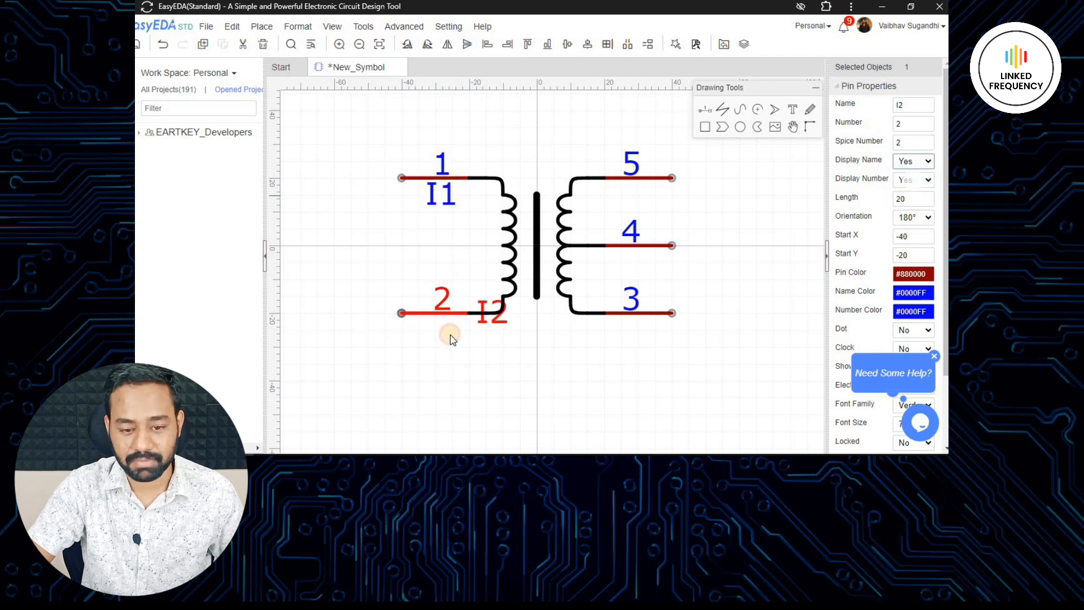
{"action": "left_click", "coordinate": [526, 349]}
{"action": "mouse_move", "coordinate": [555, 333]}
{"action": "right_mouse_down"}
{"action": "mouse_move", "coordinate": [602, 314]}
{"action": "mouse_move", "coordinate": [561, 344]}
{"action": "right_mouse_up"}
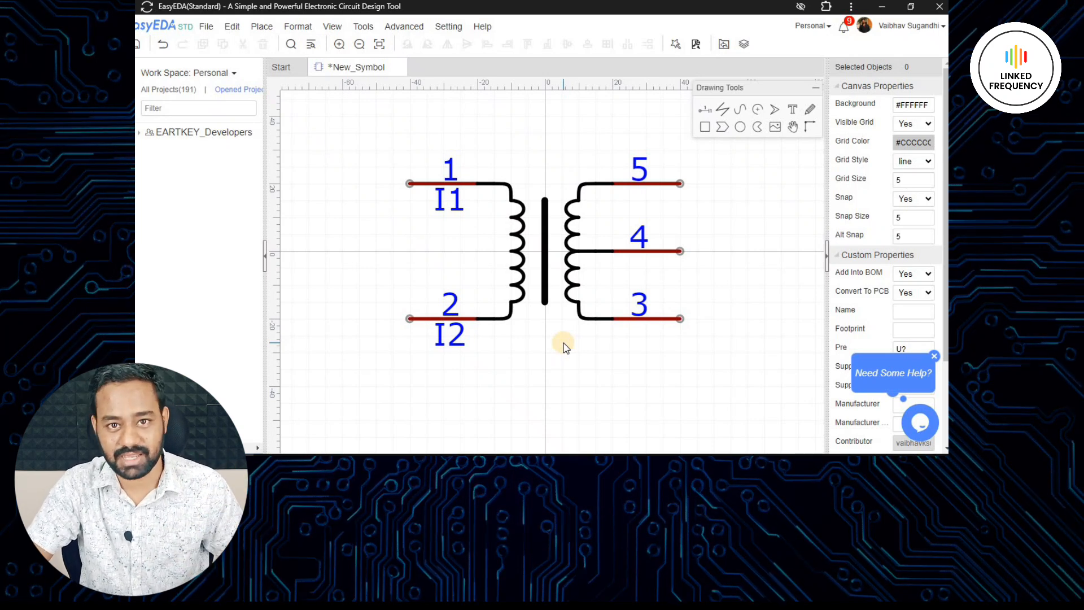
- Show the names of pins 5, 4 and 3 and place the T1, T2 and T3 labels directly below their pins
{"action": "left_click_drag", "start_coordinate": [587, 126], "coordinate": [716, 376]}
{"action": "left_click", "coordinate": [684, 180]}
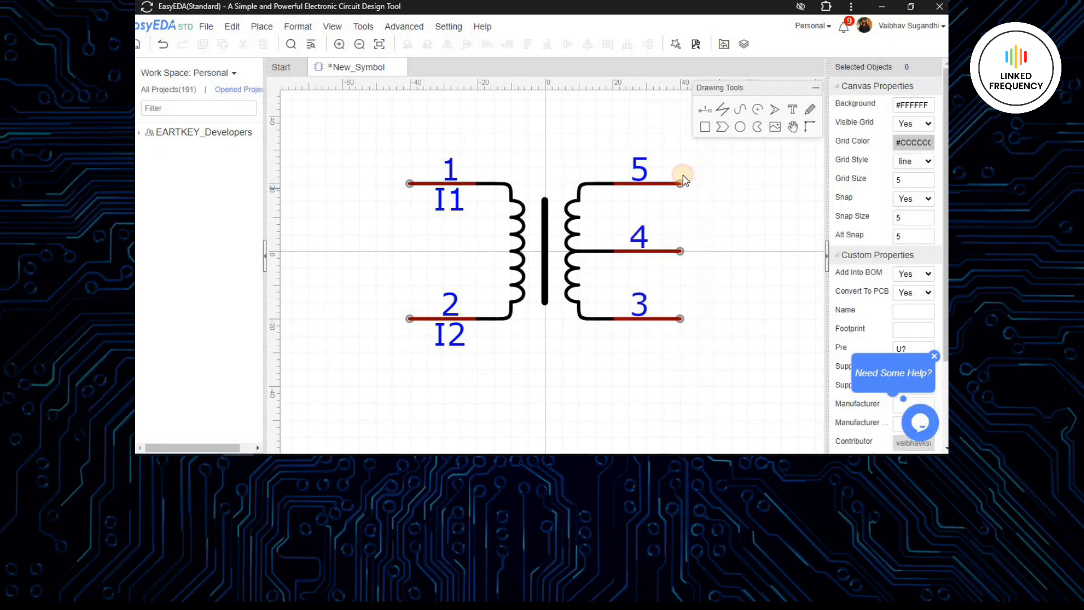
{"action": "left_click", "coordinate": [681, 182]}
{"action": "left_click", "coordinate": [678, 251], "text": "ctrl"}
{"action": "left_click", "coordinate": [678, 318], "text": "ctrl"}
{"action": "left_click", "coordinate": [912, 172]}
{"action": "left_click", "coordinate": [574, 177]}
{"action": "left_click_drag", "start_coordinate": [574, 177], "coordinate": [627, 210]}
{"action": "left_click_drag", "start_coordinate": [594, 243], "coordinate": [644, 260]}
{"action": "left_click_drag", "start_coordinate": [598, 309], "coordinate": [646, 325]}
{"action": "left_click", "coordinate": [726, 246]}
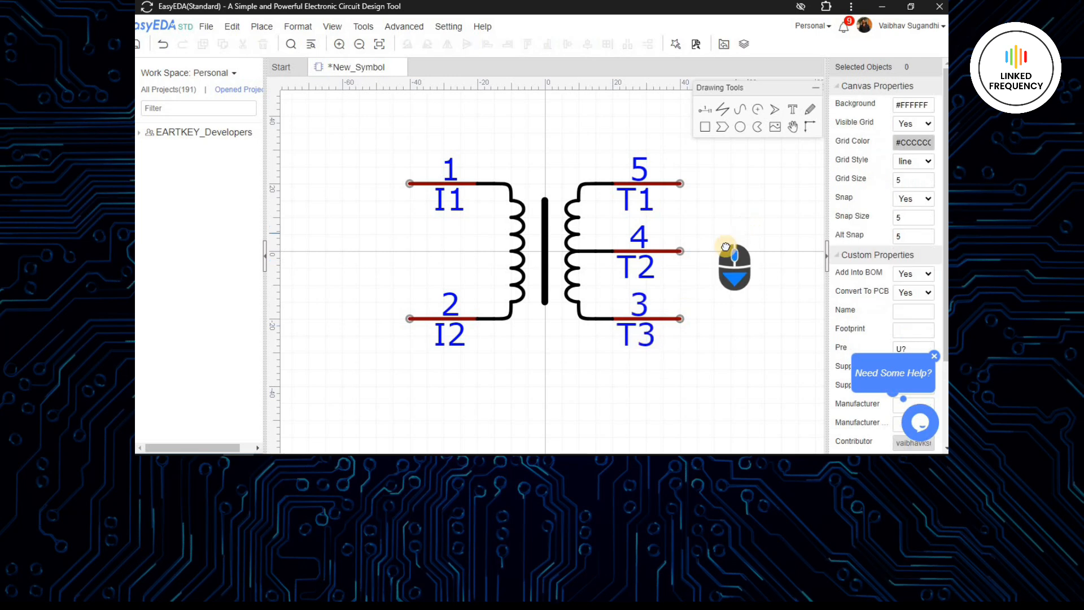
{"action": "scroll", "coordinate": [726, 246], "scroll_direction": "down", "scroll_amount": 3}
{"action": "scroll", "coordinate": [702, 223], "scroll_direction": "up", "scroll_amount": 1}
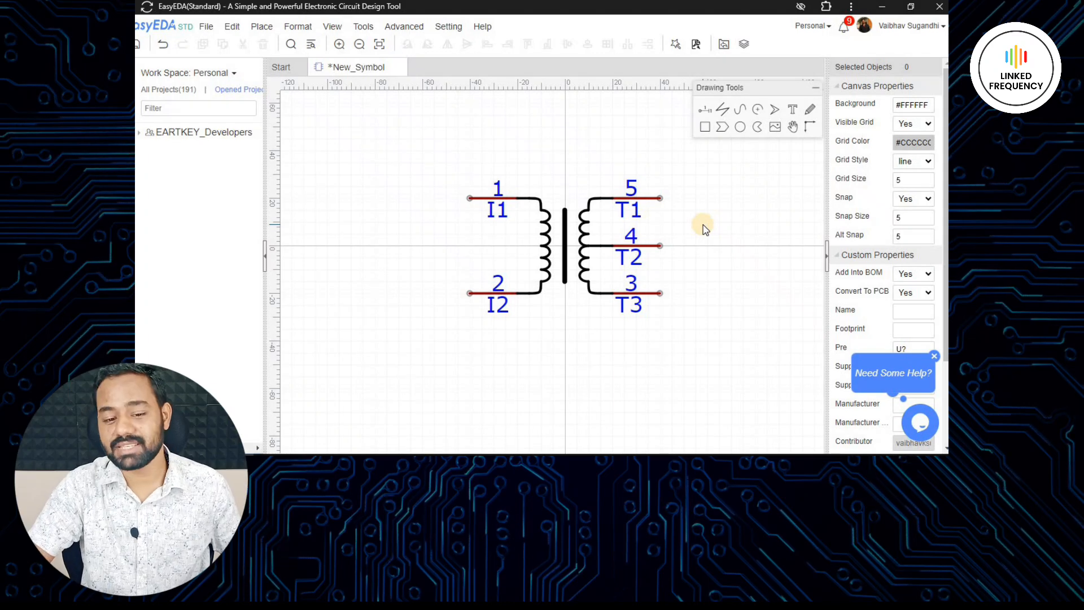
- Start saving the symbol with the title Step_Down_Transformer
{"action": "key", "text": "ctrl+s"}
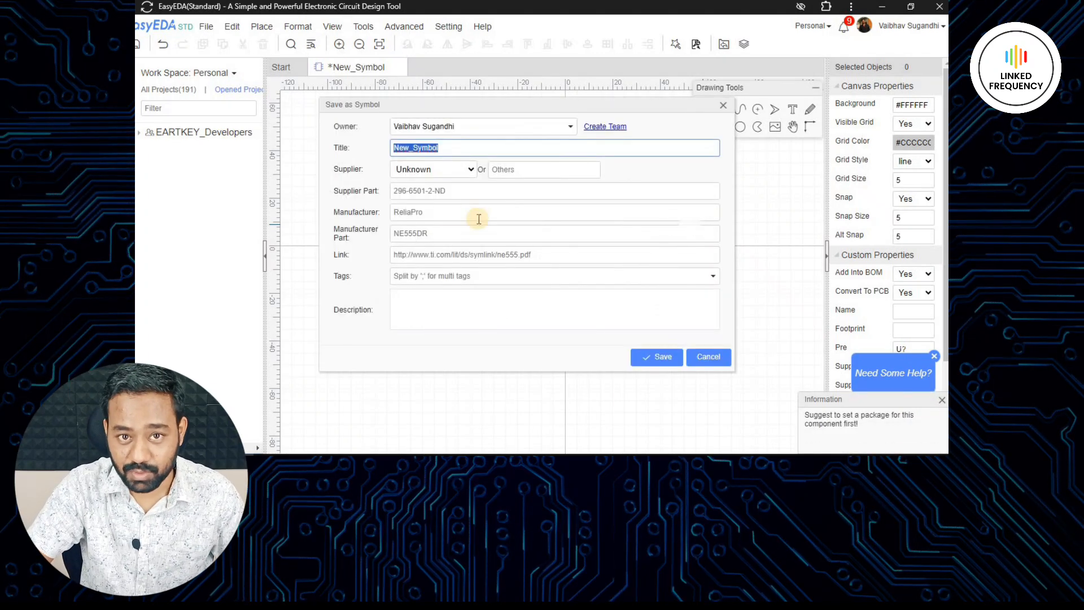
{"action": "type", "text": "Step_"}
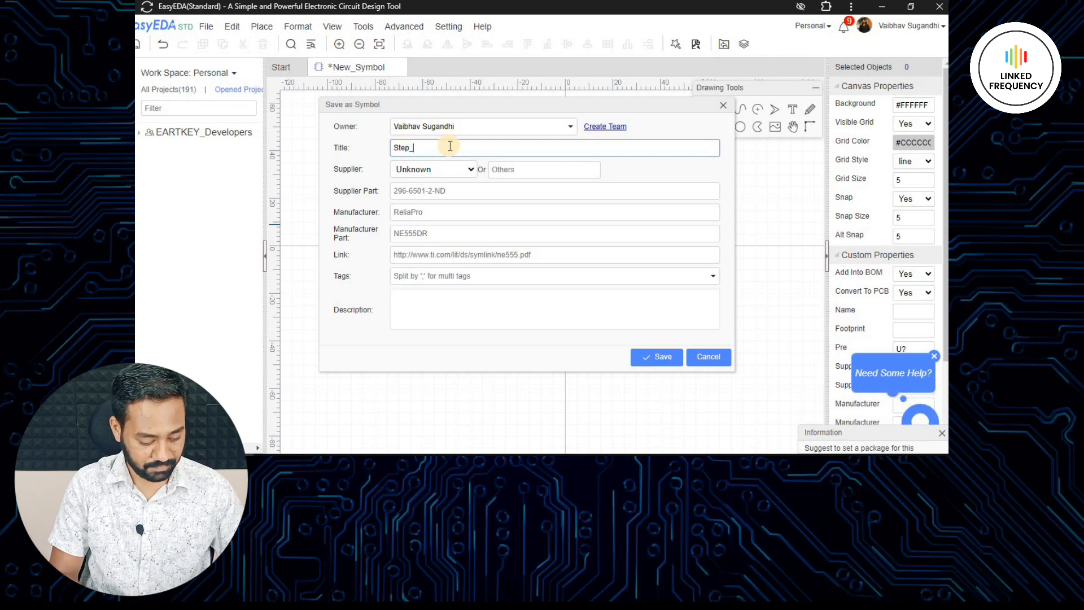
{"action": "type", "text": "Down_Transformer"}
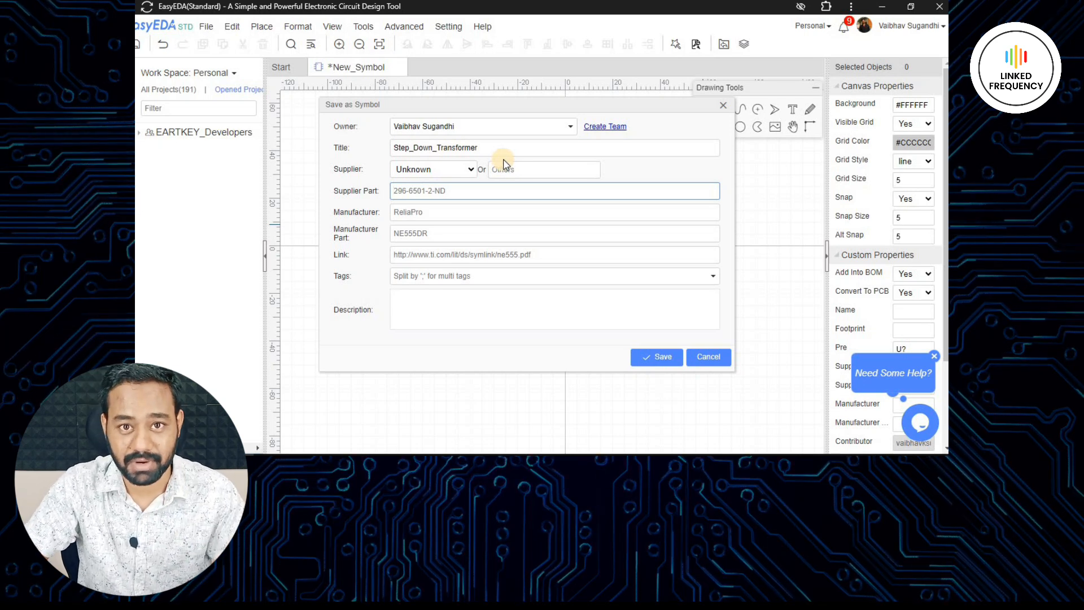
- Set the symbol's manufacturer to SRC Transformers and its manufacturer part to 12012
{"action": "left_click", "coordinate": [401, 214]}
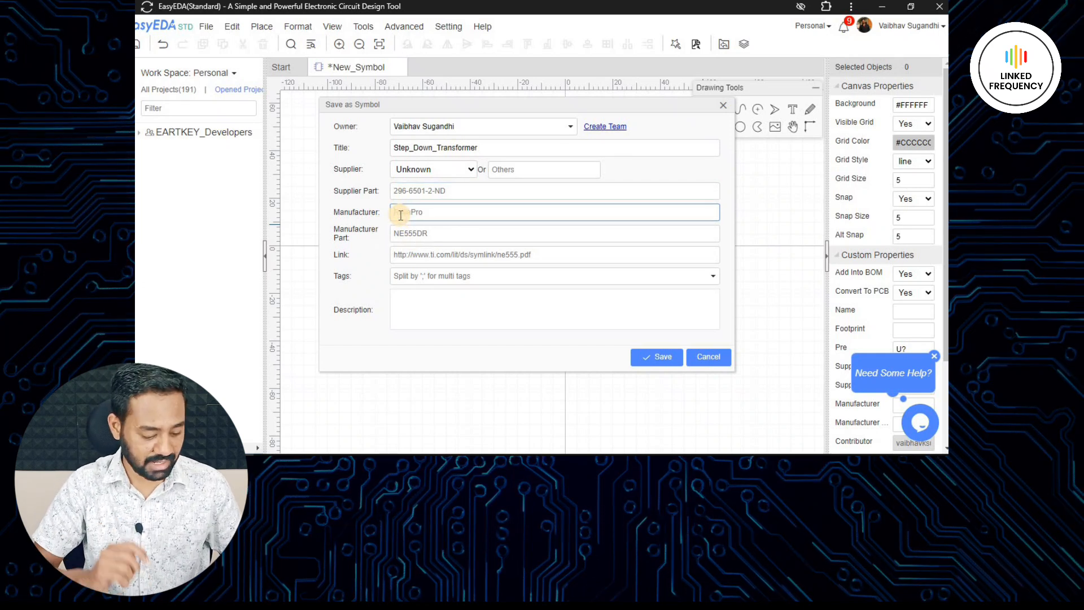
{"action": "type", "text": "ABC "}
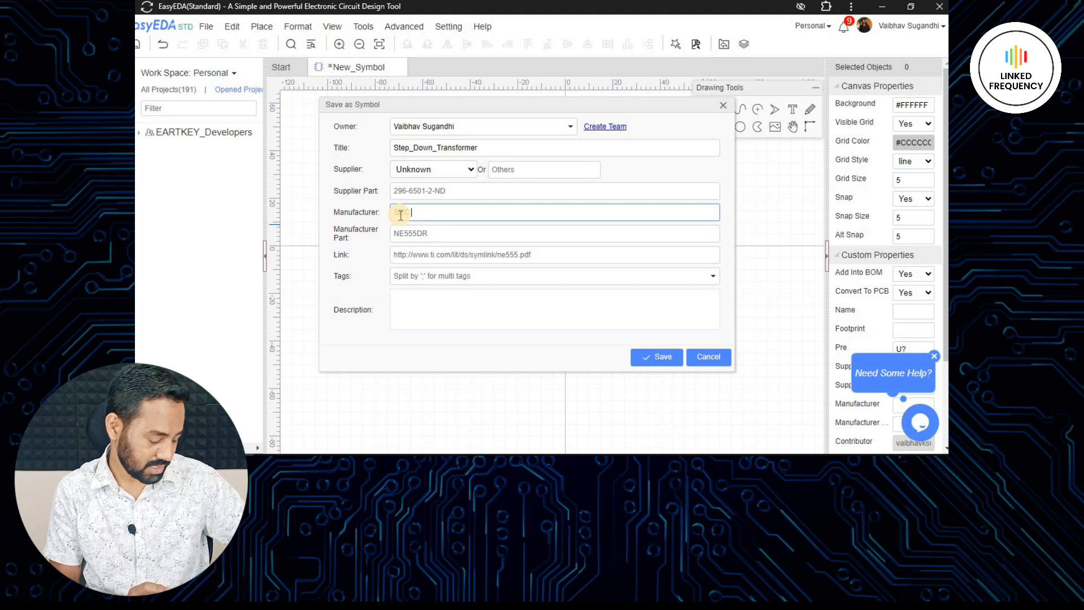
{"action": "type", "text": "Transformers"}
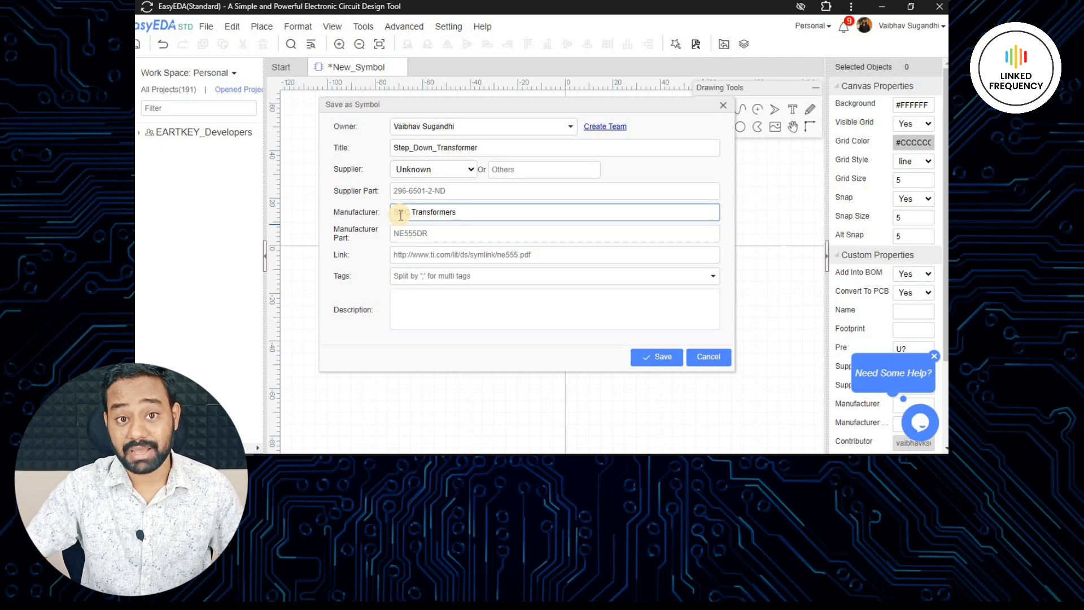
{"action": "left_click", "coordinate": [397, 234]}
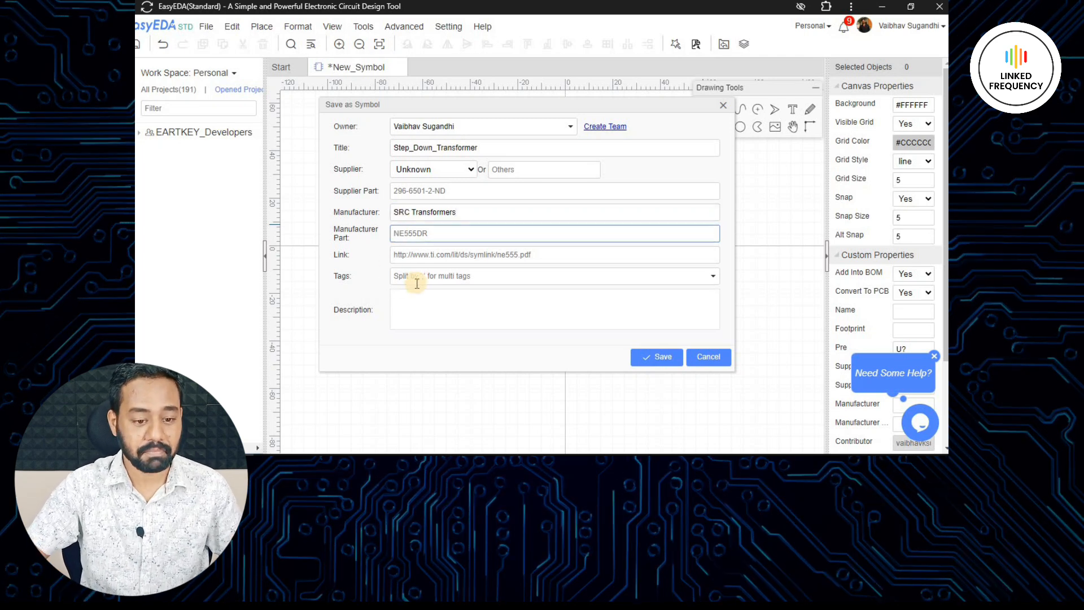
{"action": "type", "text": "12012"}
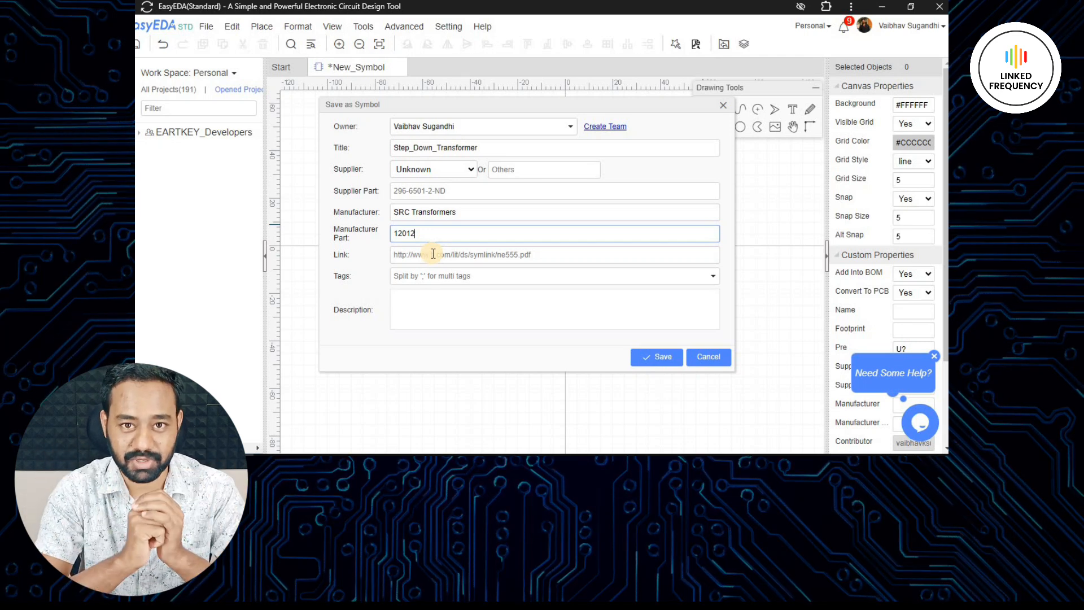
- Assign the existing Transformers tag to the symbol
{"action": "left_click", "coordinate": [425, 276]}
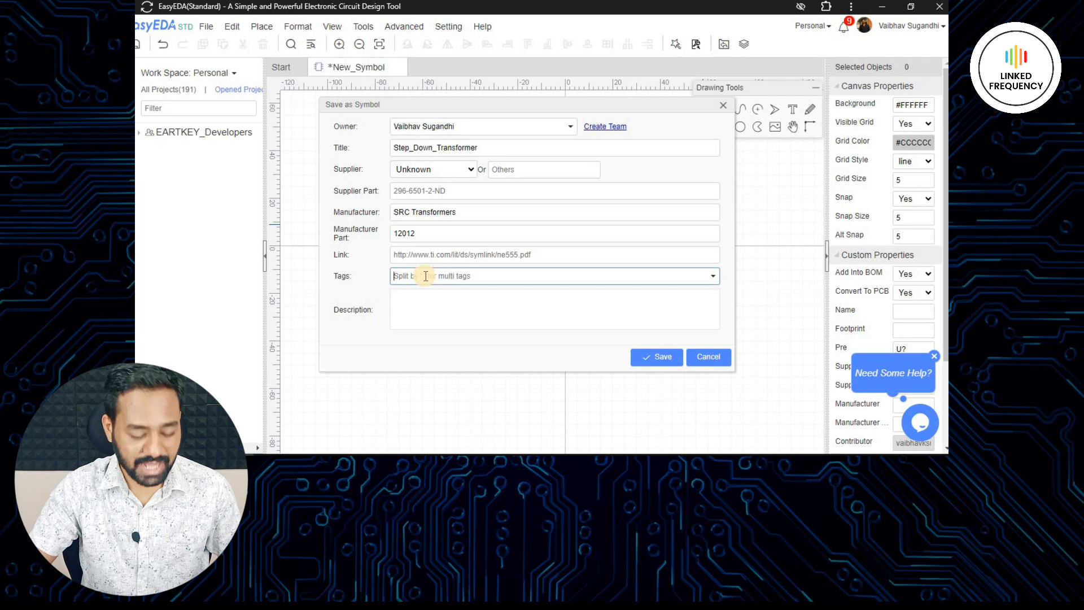
{"action": "type", "text": "Tra"}
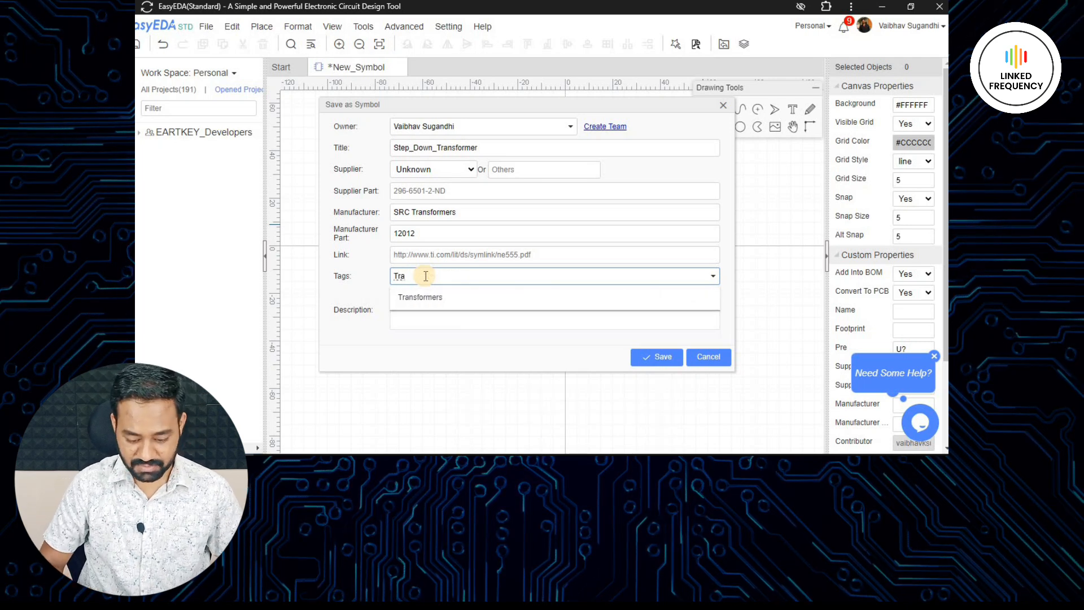
{"action": "left_click", "coordinate": [438, 298]}
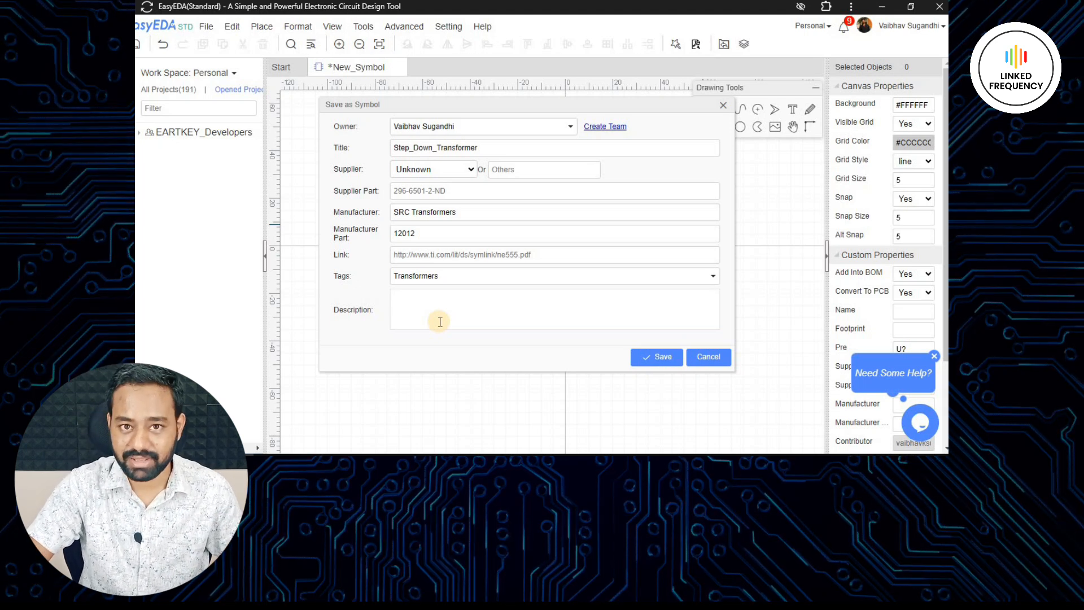
- Enter the description "12 - 0 - 12 Step Down Transformer :" followed by the author's name, and save the symbol
{"action": "left_click", "coordinate": [433, 310]}
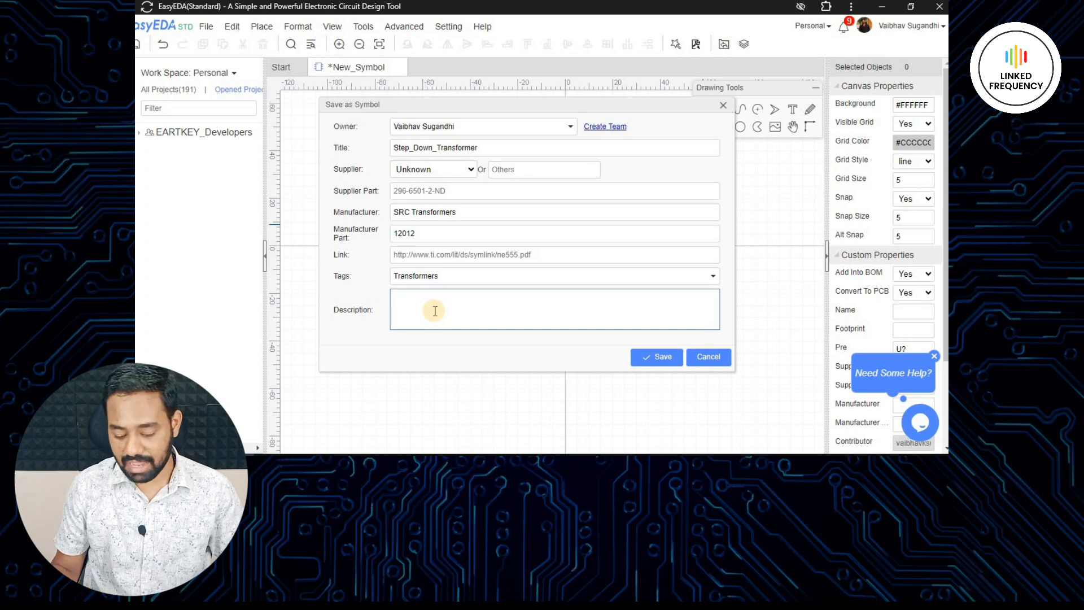
{"action": "type", "text": "12 - 0 - 12"}
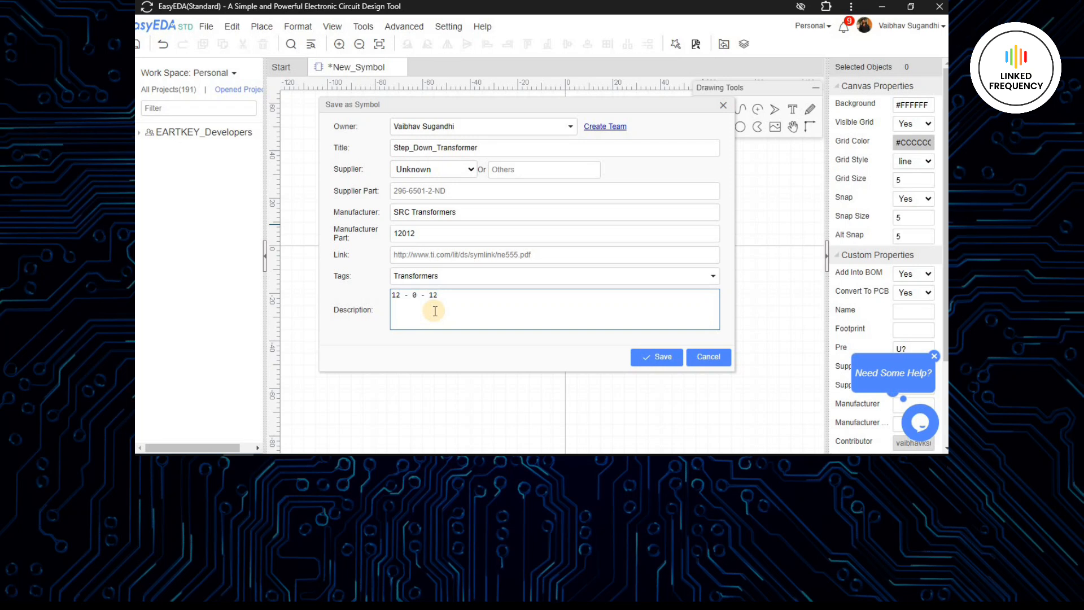
{"action": "type", "text": " Step Dow"}
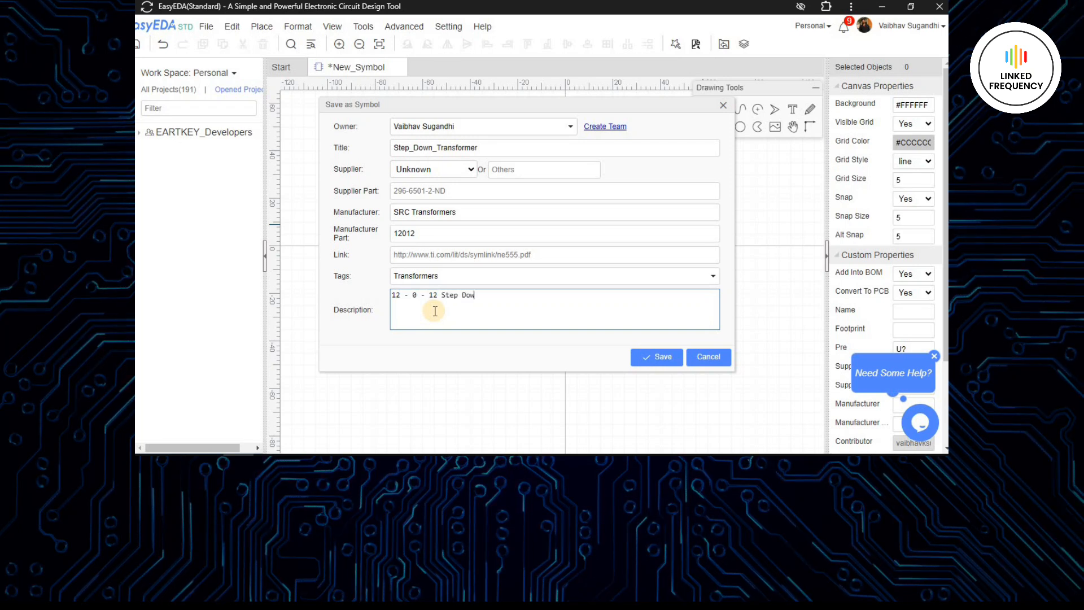
{"action": "type", "text": "n Transformer : Vaibhav Sugandhi"}
{"action": "left_click", "coordinate": [573, 319]}
{"action": "left_click", "coordinate": [638, 309]}
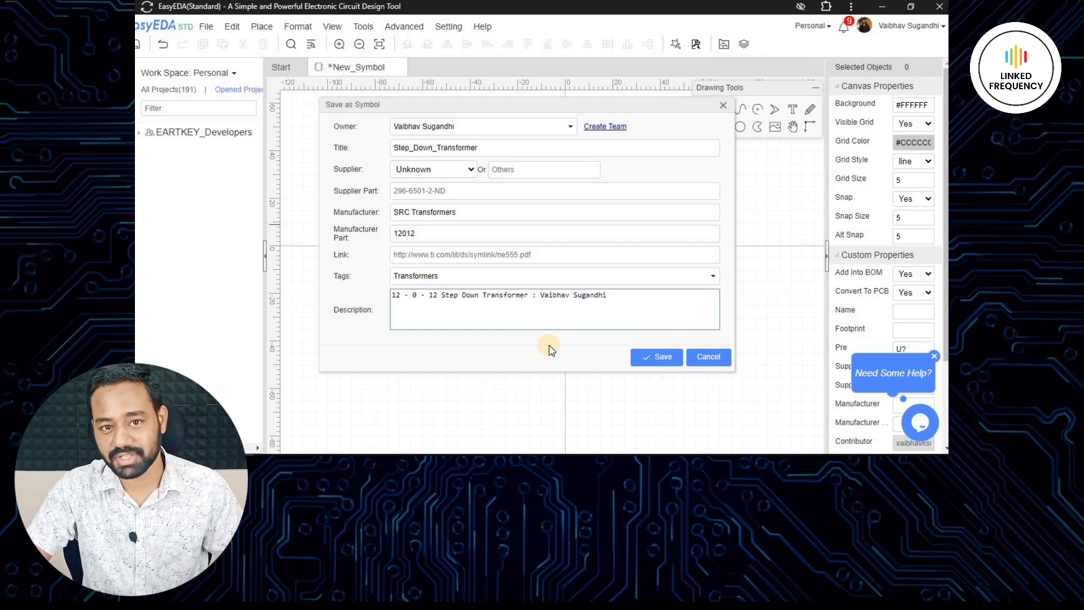
{"action": "left_click", "coordinate": [662, 356]}
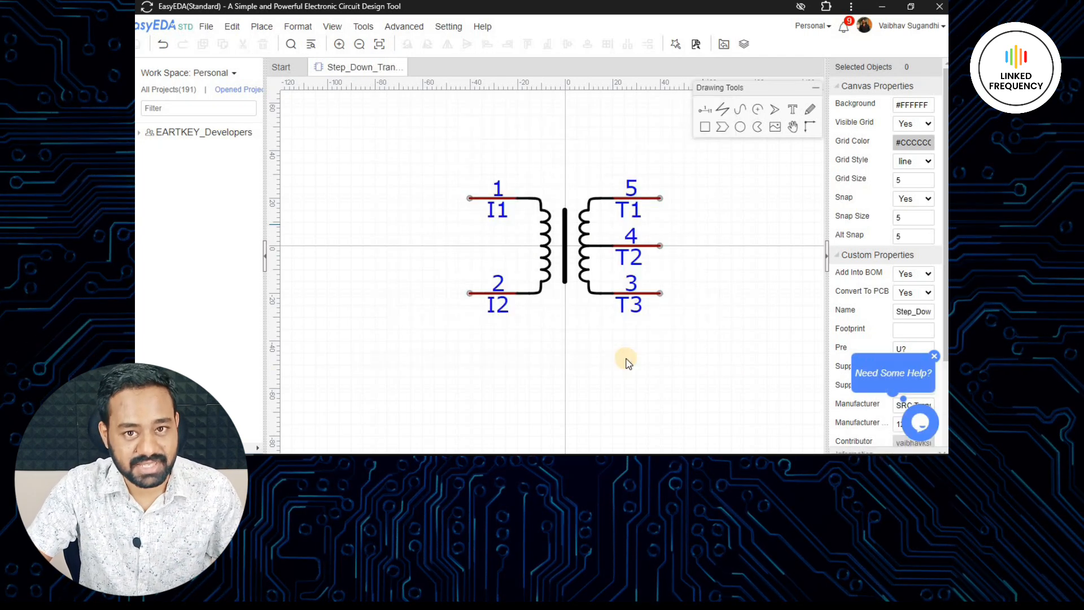
- Create a new footprint document for the transformer
{"action": "right_click_drag", "start_coordinate": [683, 312], "coordinate": [650, 300]}
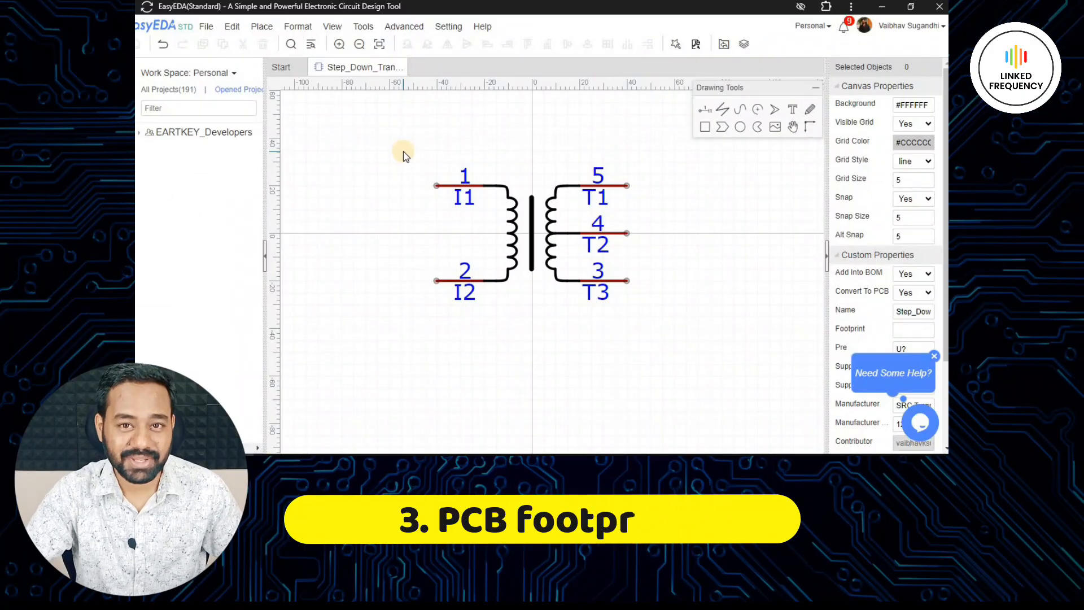
{"action": "left_click", "coordinate": [206, 27]}
{"action": "mouse_move", "coordinate": [259, 42]}
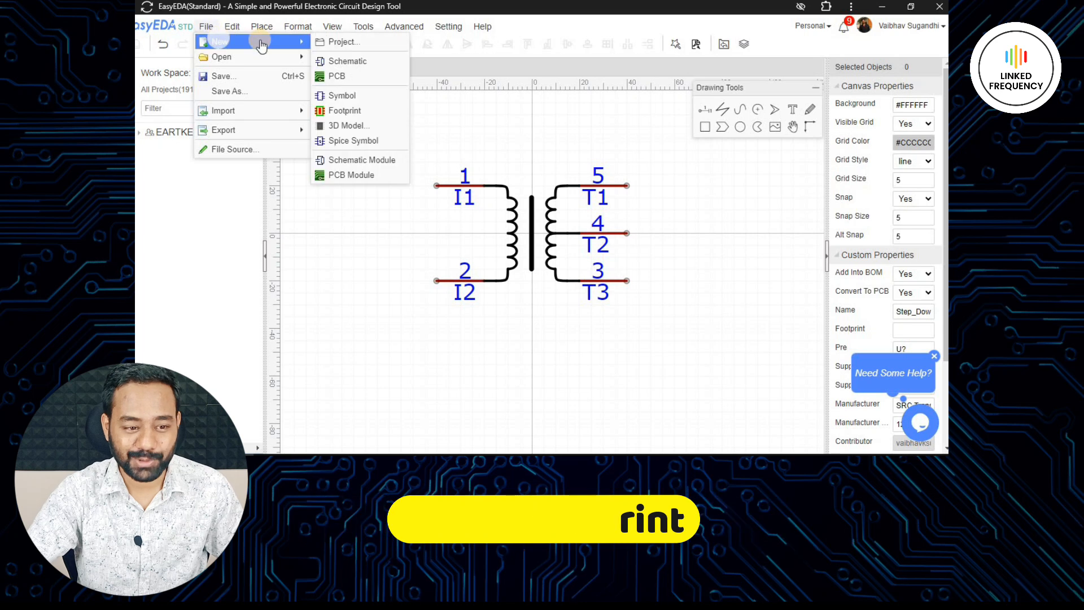
{"action": "left_click", "coordinate": [361, 110]}
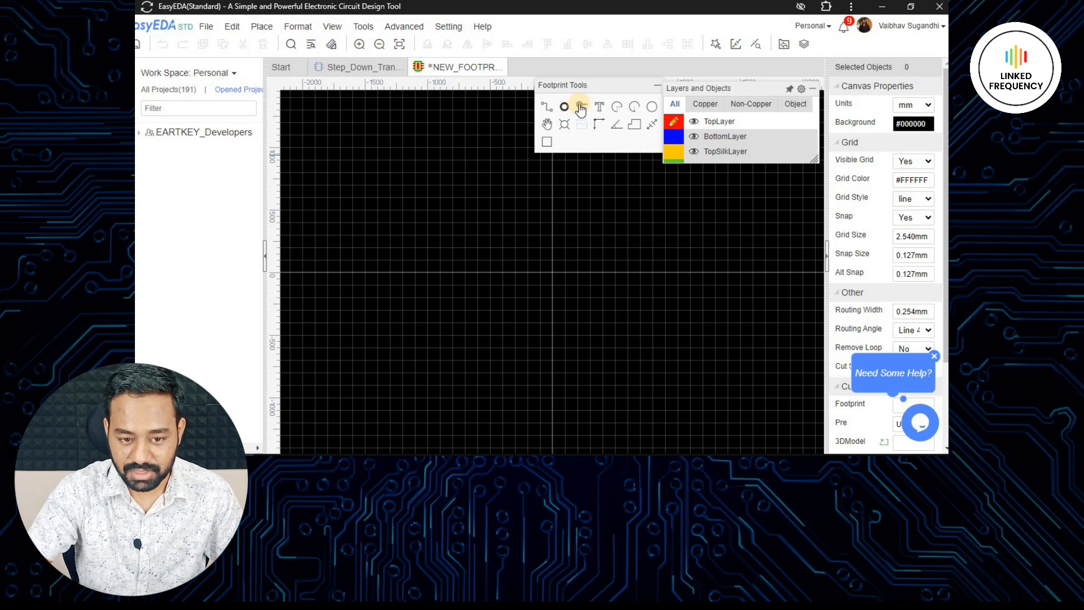
- Place five pads in two facing columns of two and three, plus two mounting holes, one above and one below the pads
{"action": "scroll", "coordinate": [490, 299], "scroll_direction": "up", "scroll_amount": 5}
{"action": "scroll", "coordinate": [505, 204], "scroll_direction": "down", "scroll_amount": 5}
{"action": "right_click_drag", "start_coordinate": [503, 205], "coordinate": [511, 318]}
{"action": "scroll", "coordinate": [515, 304], "scroll_direction": "up", "scroll_amount": 3}
{"action": "left_click", "coordinate": [521, 290]}
{"action": "left_click", "coordinate": [518, 346]}
{"action": "left_click", "coordinate": [687, 355]}
{"action": "left_click", "coordinate": [685, 326]}
{"action": "right_click_drag", "start_coordinate": [646, 293], "coordinate": [588, 244]}
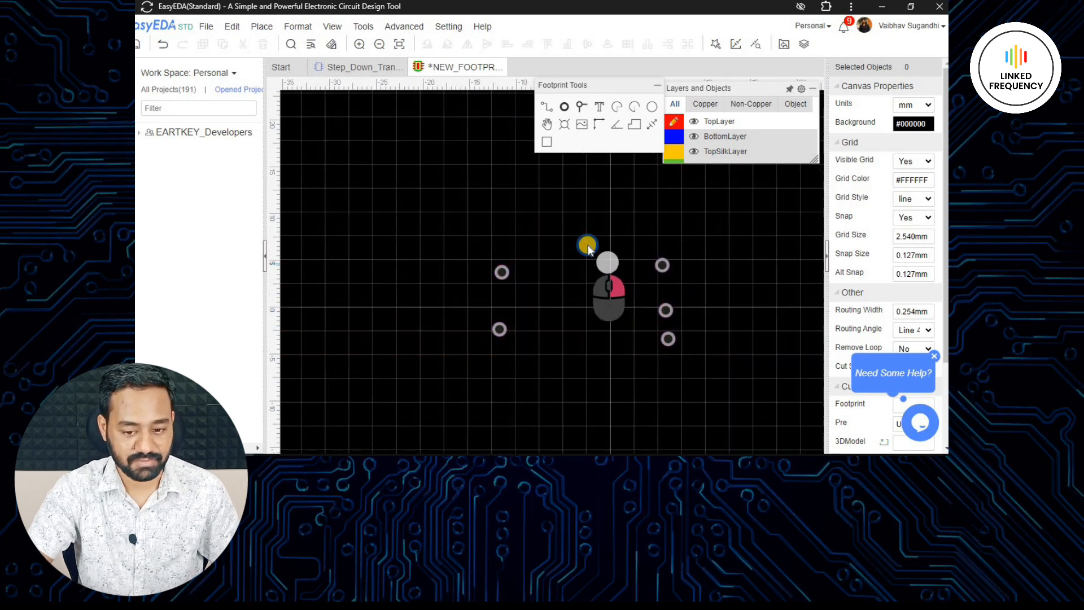
{"action": "left_click", "coordinate": [565, 124]}
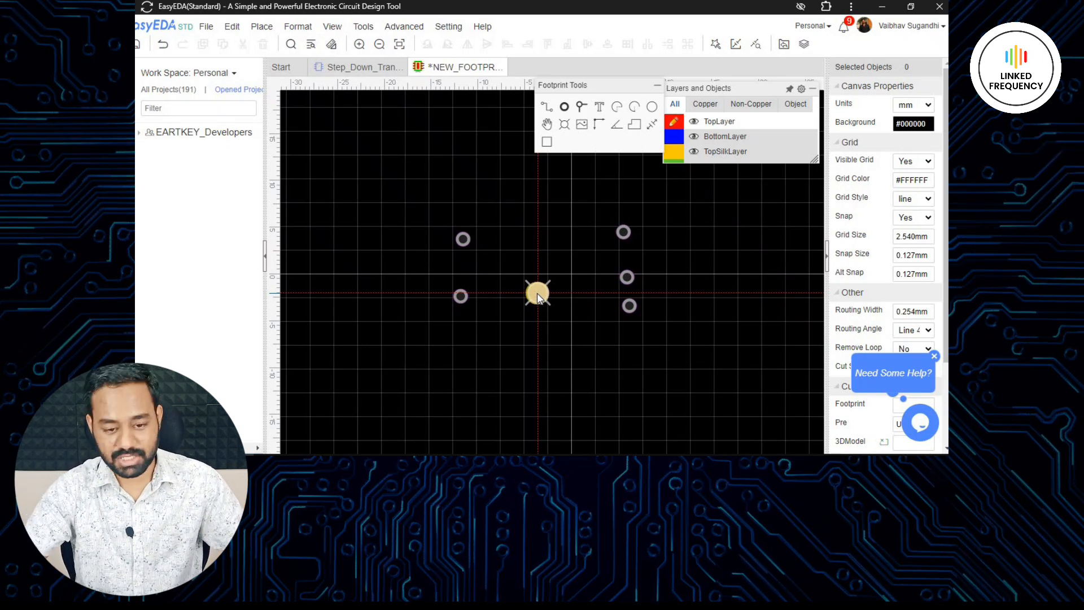
{"action": "left_click", "coordinate": [406, 275]}
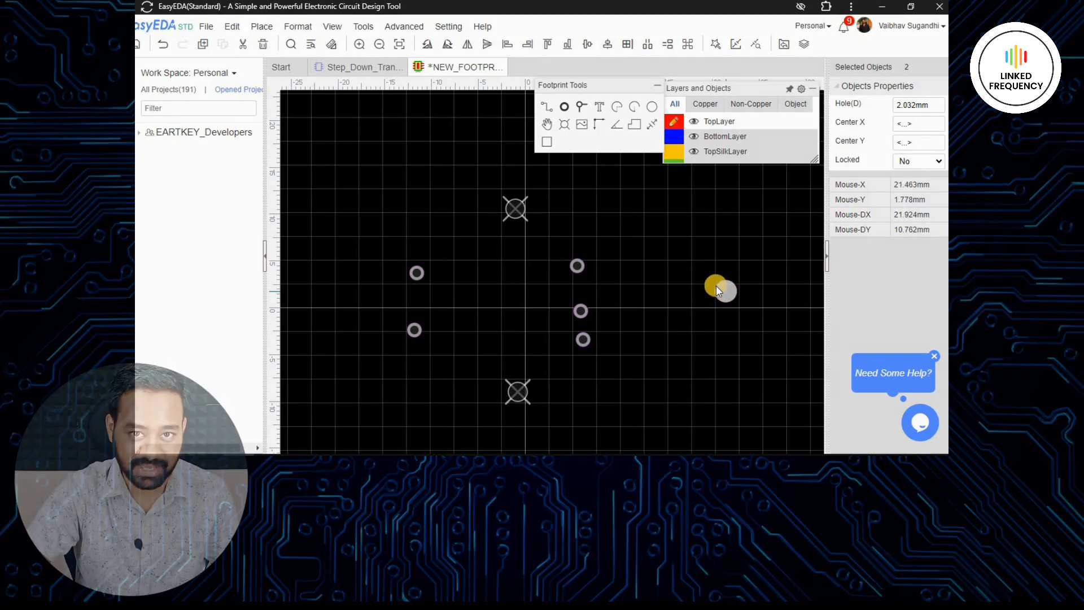
- Set the upper mounting hole's diameter to 3 mm and its center X to 0
{"action": "left_click", "coordinate": [521, 397], "text": "ctrl"}
{"action": "double_click", "coordinate": [904, 104]}
{"action": "type", "text": "3"}
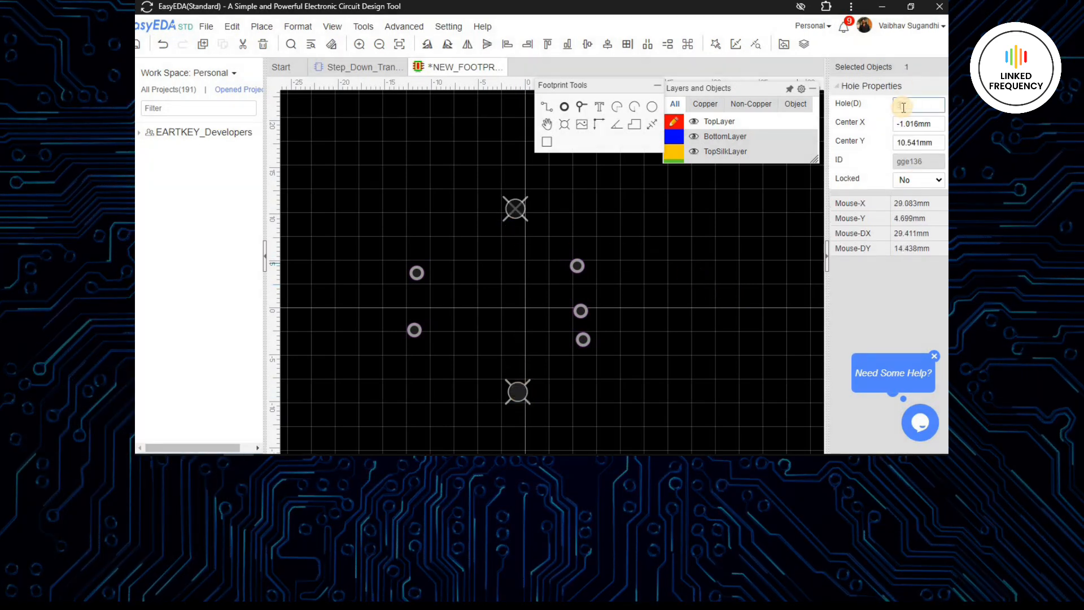
{"action": "key", "text": "Return"}
{"action": "double_click", "coordinate": [926, 144]}
{"action": "double_click", "coordinate": [925, 123]}
{"action": "type", "text": "0"}
{"action": "key", "text": "Return"}
- Set the lower mounting hole's diameter to 3 mm and its center to X 0, Y -35 mm
{"action": "left_click", "coordinate": [517, 392]}
{"action": "double_click", "coordinate": [914, 105]}
{"action": "type", "text": "3"}
{"action": "key", "text": "Return"}
{"action": "double_click", "coordinate": [914, 123]}
{"action": "type", "text": "0"}
{"action": "key", "text": "Return"}
{"action": "double_click", "coordinate": [915, 142]}
{"action": "type", "text": "-35"}
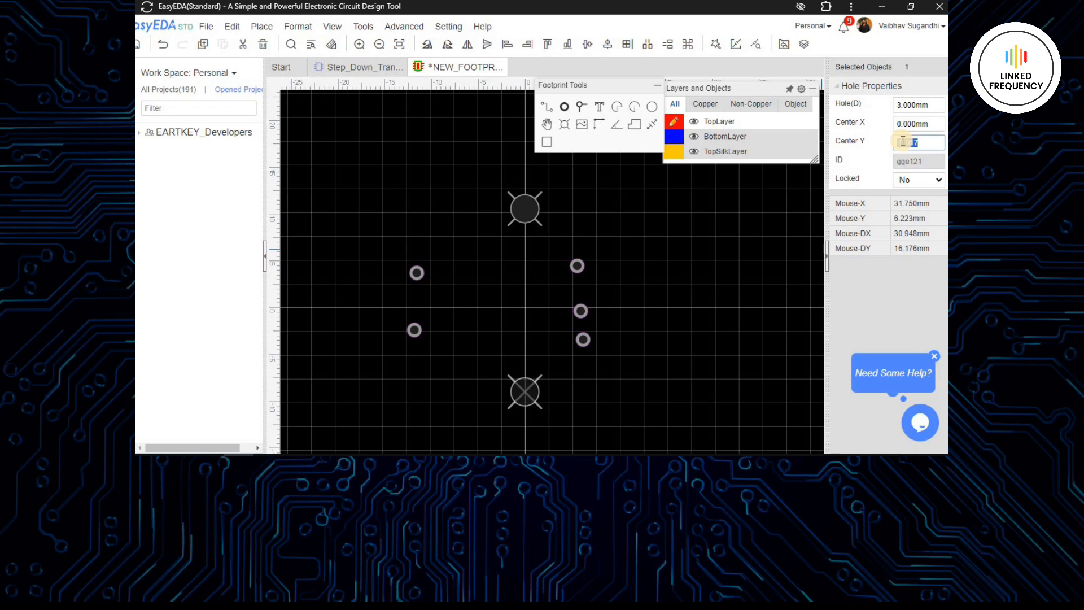
{"action": "key", "text": "Return"}
- Set the upper mounting hole's center Y to 35 mm
{"action": "left_click", "coordinate": [523, 212]}
{"action": "double_click", "coordinate": [916, 142]}
{"action": "type", "text": "35"}
{"action": "key", "text": "Return"}
- Give the two left pads a width of 3 mm and a hole diameter of 1.2 mm
{"action": "scroll", "coordinate": [650, 274], "scroll_direction": "down", "scroll_amount": 5}
{"action": "right_click_drag", "start_coordinate": [649, 274], "coordinate": [582, 276]}
{"action": "scroll", "coordinate": [499, 264], "scroll_direction": "up", "scroll_amount": 3}
{"action": "left_click", "coordinate": [581, 276]}
{"action": "left_click", "coordinate": [535, 251]}
{"action": "left_click", "coordinate": [531, 292], "text": "ctrl"}
{"action": "left_click", "coordinate": [923, 145]}
{"action": "left_click", "coordinate": [919, 160]}
{"action": "double_click", "coordinate": [918, 162]}
{"action": "type", "text": "3"}
{"action": "key", "text": "Return"}
{"action": "double_click", "coordinate": [918, 236]}
{"action": "type", "text": "1.2"}
{"action": "left_click", "coordinate": [576, 312]}
- Give the three right pads a width of 3 mm and a hole diameter of 1.2 mm
{"action": "left_click_drag", "start_coordinate": [641, 231], "coordinate": [689, 322]}
{"action": "double_click", "coordinate": [918, 163]}
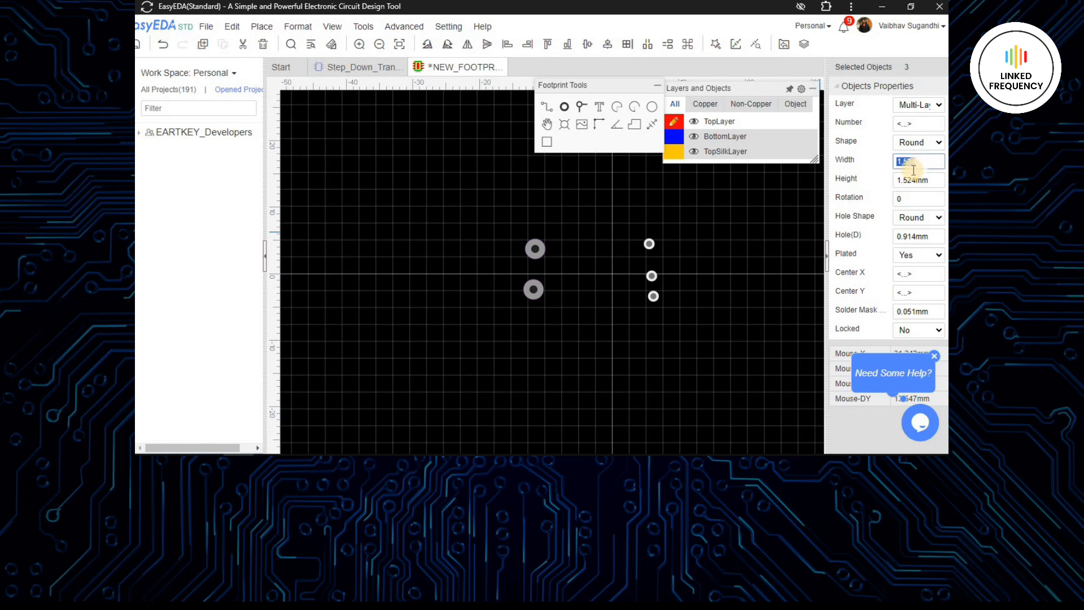
{"action": "type", "text": "3"}
{"action": "key", "text": "Return"}
{"action": "left_click", "coordinate": [919, 244]}
{"action": "double_click", "coordinate": [917, 237]}
{"action": "type", "text": "1.2"}
{"action": "key", "text": "Return"}
{"action": "left_click", "coordinate": [728, 307]}
- Set the center X of both left pads to -25 mm
{"action": "right_click_drag", "start_coordinate": [595, 291], "coordinate": [595, 298]}
{"action": "left_click_drag", "start_coordinate": [600, 237], "coordinate": [502, 351]}
{"action": "double_click", "coordinate": [918, 273]}
{"action": "type", "text": "-25"}
{"action": "key", "text": "Return"}
- Set the center X of all three right pads to 25 mm
{"action": "left_click_drag", "start_coordinate": [635, 226], "coordinate": [693, 358]}
{"action": "double_click", "coordinate": [921, 276]}
{"action": "type", "text": "25"}
{"action": "key", "text": "Return"}
{"action": "left_click", "coordinate": [686, 355]}
- Set the center Y of the upper left pad to 5 mm and of the lower left pad to -5 mm
{"action": "right_click_drag", "start_coordinate": [686, 355], "coordinate": [676, 321]}
{"action": "left_click", "coordinate": [441, 219]}
{"action": "double_click", "coordinate": [916, 293]}
{"action": "type", "text": "5"}
{"action": "key", "text": "Return"}
{"action": "left_click", "coordinate": [437, 260]}
{"action": "double_click", "coordinate": [916, 292]}
{"action": "type", "text": "-5"}
{"action": "key", "text": "Return"}
- Set the center Y of the upper right pad to 5 mm and of the lower right pad to -5 mm
{"action": "right_click_drag", "start_coordinate": [776, 229], "coordinate": [636, 236]}
{"action": "left_click", "coordinate": [634, 231]}
{"action": "double_click", "coordinate": [923, 292]}
{"action": "type", "text": "5"}
{"action": "key", "text": "Return"}
{"action": "left_click", "coordinate": [632, 273]}
{"action": "double_click", "coordinate": [925, 292]}
{"action": "type", "text": "-5"}
{"action": "key", "text": "Return"}
- Set the middle right pad's center Y to 0
{"action": "left_click", "coordinate": [627, 255]}
{"action": "double_click", "coordinate": [917, 292]}
{"action": "type", "text": "0"}
{"action": "key", "text": "Return"}
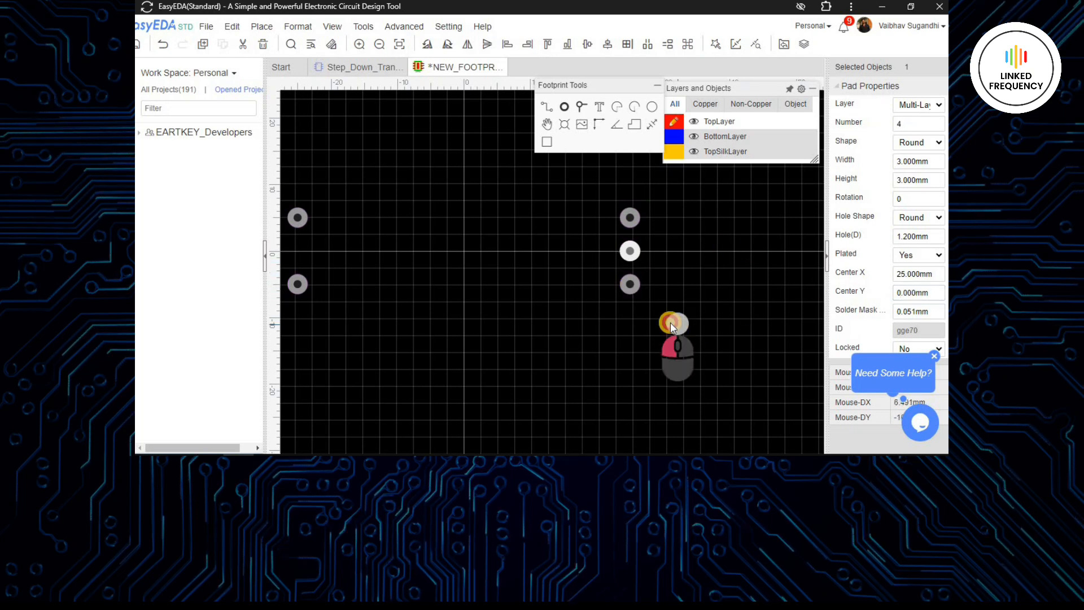
- Set the center Y of the upper left pad to 10 mm and of the lower left pad to -10 mm
{"action": "right_click_drag", "start_coordinate": [670, 323], "coordinate": [730, 343]}
{"action": "scroll", "coordinate": [731, 343], "scroll_direction": "down", "scroll_amount": 1}
{"action": "left_click", "coordinate": [458, 264]}
{"action": "double_click", "coordinate": [910, 293]}
{"action": "type", "text": "10"}
{"action": "key", "text": "Return"}
{"action": "left_click", "coordinate": [454, 315]}
{"action": "double_click", "coordinate": [917, 293]}
{"action": "type", "text": "-10"}
{"action": "key", "text": "Return"}
- Set the center Y of the lower right pad to -10 mm and of the upper right pad to 10 mm
{"action": "left_click", "coordinate": [700, 316]}
{"action": "double_click", "coordinate": [917, 292]}
{"action": "type", "text": "-10"}
{"action": "key", "text": "Return"}
{"action": "left_click", "coordinate": [701, 266]}
{"action": "left_click_drag", "start_coordinate": [932, 293], "coordinate": [852, 301]}
{"action": "type", "text": "10"}
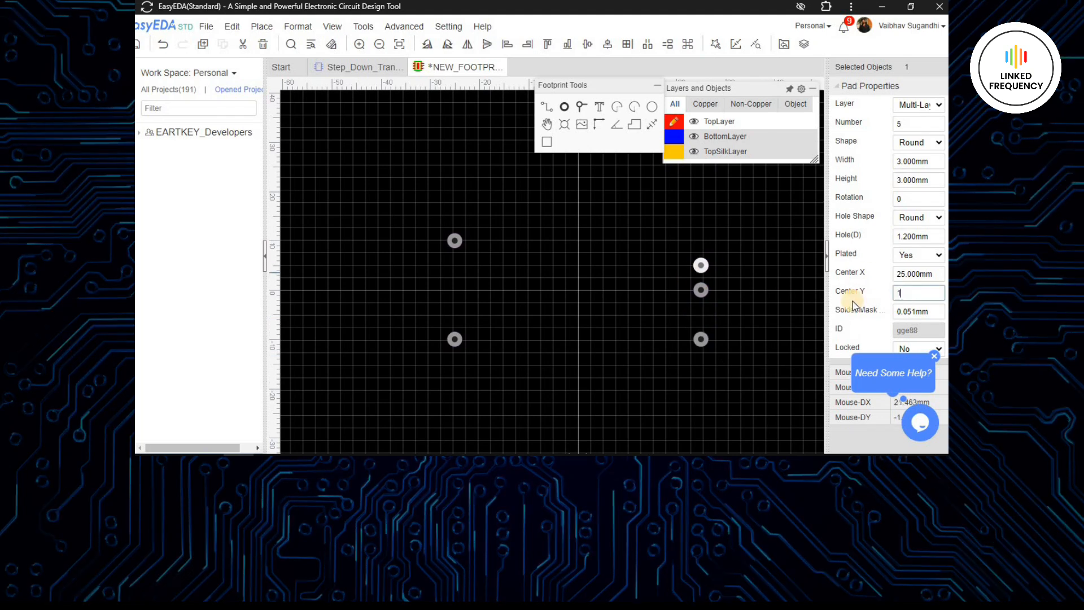
{"action": "key", "text": "Return"}
- Draw a silkscreen rectangle between the pad columns and set its start point to X -20 mm, Y 30 mm
{"action": "left_click", "coordinate": [563, 279]}
{"action": "scroll", "coordinate": [563, 278], "scroll_direction": "down", "scroll_amount": 2}
{"action": "right_click_drag", "start_coordinate": [563, 278], "coordinate": [553, 297]}
{"action": "scroll", "coordinate": [553, 298], "scroll_direction": "up", "scroll_amount": 1}
{"action": "left_click_drag", "start_coordinate": [505, 203], "coordinate": [601, 353]}
{"action": "type", "text": "-20"}
{"action": "key", "text": "Return"}
{"action": "double_click", "coordinate": [931, 143]}
{"action": "type", "text": "30"}
{"action": "key", "text": "Return"}
- Size the rectangle to 40 mm wide and 60 mm high, with a stroke width of 0.5 mm
{"action": "double_click", "coordinate": [927, 162]}
{"action": "type", "text": "40"}
{"action": "key", "text": "Return"}
{"action": "double_click", "coordinate": [923, 180]}
{"action": "type", "text": "60"}
{"action": "key", "text": "Return"}
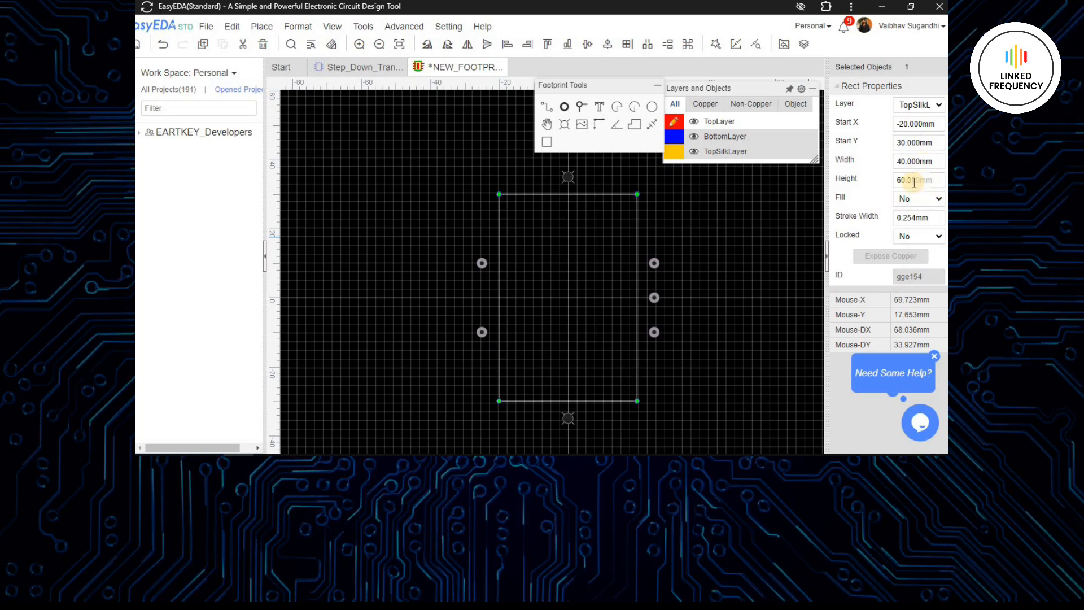
{"action": "double_click", "coordinate": [923, 217]}
{"action": "type", "text": "0.5"}
{"action": "key", "text": "Return"}
- Make TopSilkLayer the active drawing layer
{"action": "right_click_drag", "start_coordinate": [720, 221], "coordinate": [698, 204]}
{"action": "left_click", "coordinate": [674, 152]}
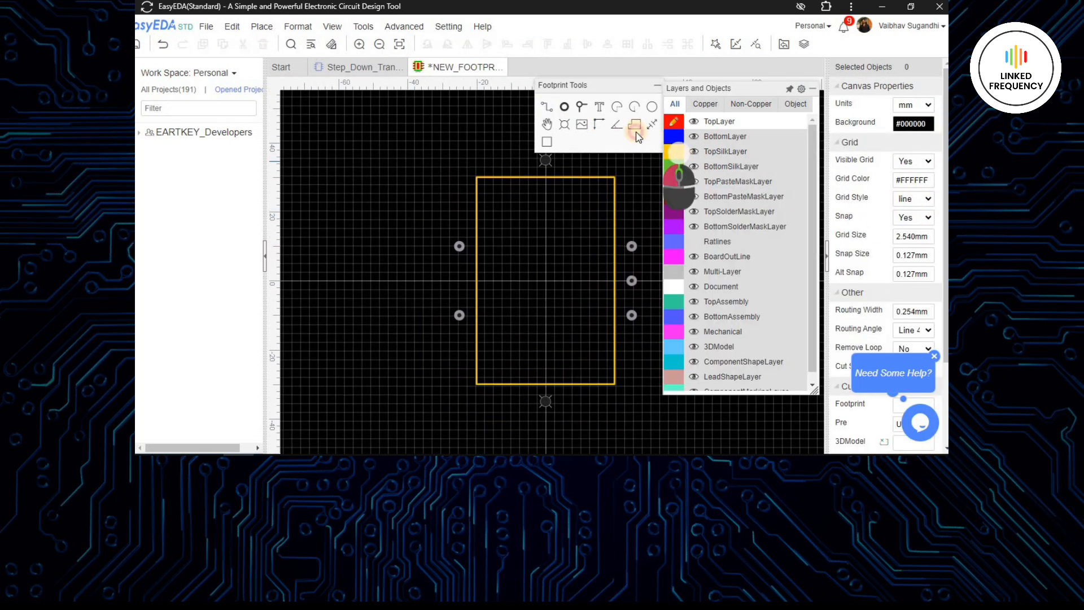
{"action": "left_click", "coordinate": [546, 107]}
{"action": "scroll", "coordinate": [479, 245], "scroll_direction": "up", "scroll_amount": 6}
{"action": "right_click_drag", "start_coordinate": [479, 245], "coordinate": [537, 244]}
{"action": "scroll", "coordinate": [520, 273], "scroll_direction": "down", "scroll_amount": 2}
{"action": "scroll", "coordinate": [520, 273], "scroll_direction": "down", "scroll_amount": 3}
{"action": "scroll", "coordinate": [486, 187], "scroll_direction": "up", "scroll_amount": 3}
{"action": "right_click_drag", "start_coordinate": [486, 187], "coordinate": [524, 300]}
{"action": "scroll", "coordinate": [501, 230], "scroll_direction": "down", "scroll_amount": 1}
{"action": "scroll", "coordinate": [501, 214], "scroll_direction": "up", "scroll_amount": 2}
{"action": "left_click", "coordinate": [542, 108]}
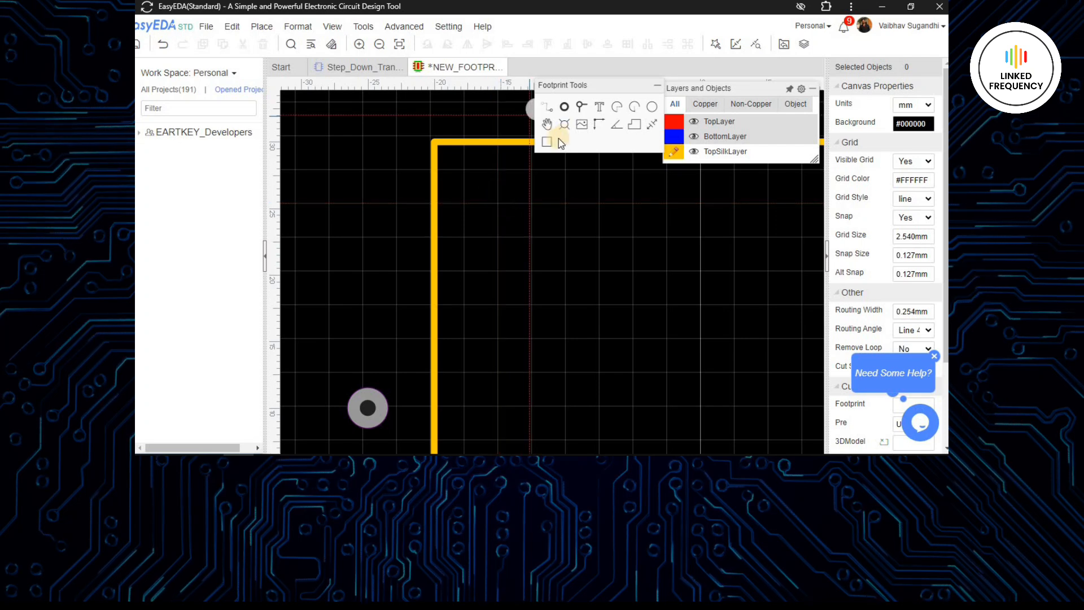
- Draw a semicircular center arc of 2.54 mm radius inside the outline's upper left area
{"action": "left_click", "coordinate": [635, 108]}
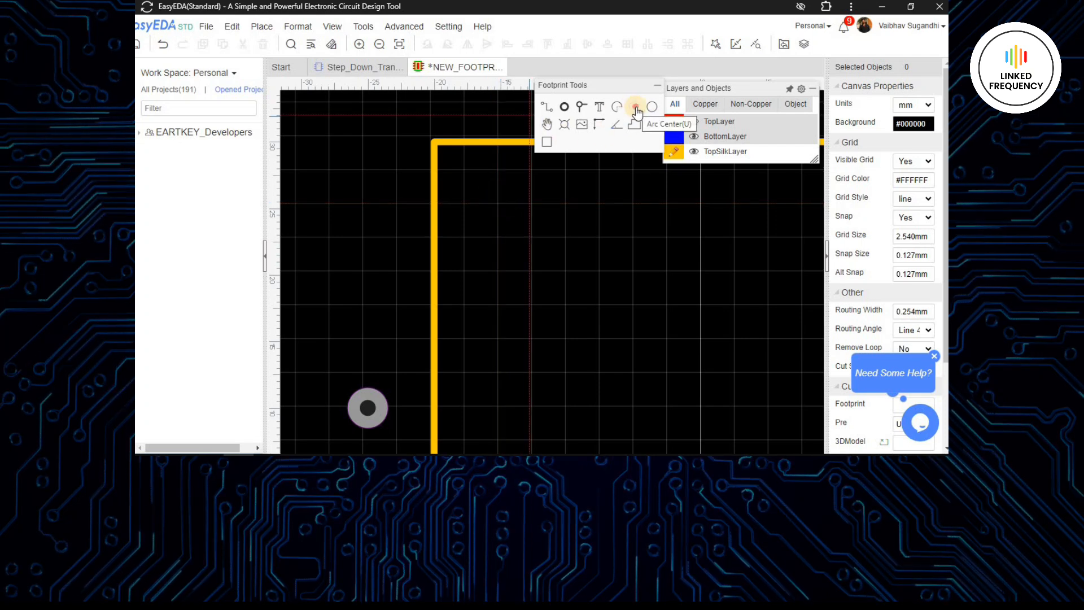
{"action": "scroll", "coordinate": [531, 204], "scroll_direction": "up", "scroll_amount": 4}
{"action": "left_click", "coordinate": [529, 205]}
{"action": "left_click", "coordinate": [655, 198]}
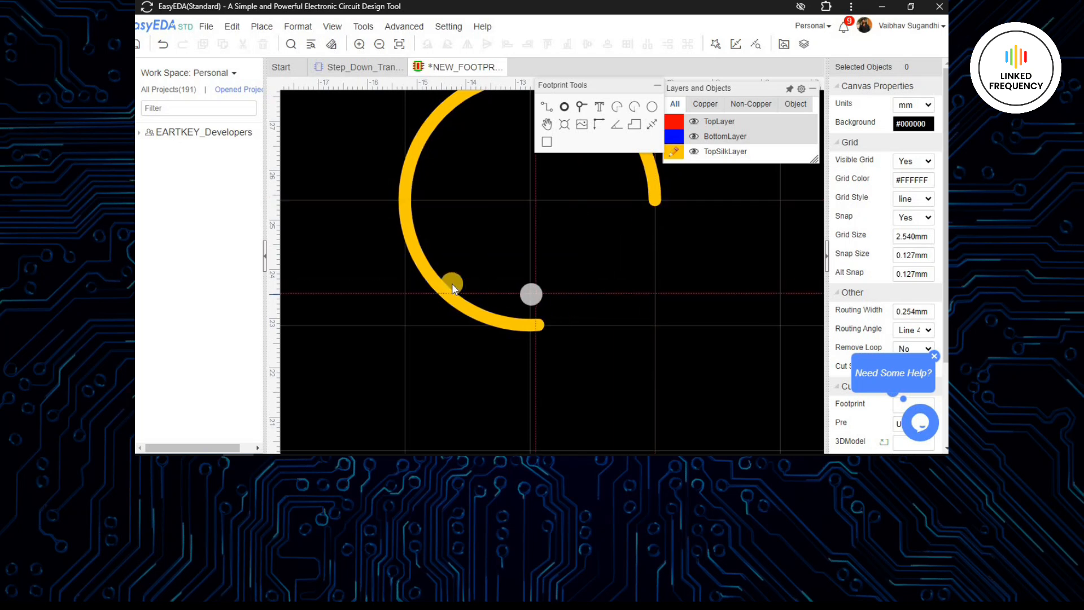
{"action": "left_click", "coordinate": [406, 198]}
- Rotate the semicircular arc so it bulges to the right, and cut it to the clipboard with its upper endpoint as reference
{"action": "scroll", "coordinate": [435, 207], "scroll_direction": "down", "scroll_amount": 3}
{"action": "right_click_drag", "start_coordinate": [472, 235], "coordinate": [498, 298]}
{"action": "left_click", "coordinate": [524, 228]}
{"action": "key", "text": "space"}
{"action": "left_click_drag", "start_coordinate": [518, 252], "coordinate": [548, 281]}
{"action": "key", "text": "ctrl+c"}
{"action": "scroll", "coordinate": [503, 276], "scroll_direction": "up", "scroll_amount": 3}
{"action": "scroll", "coordinate": [503, 261], "scroll_direction": "down", "scroll_amount": 2}
{"action": "scroll", "coordinate": [504, 195], "scroll_direction": "up", "scroll_amount": 8}
{"action": "left_click", "coordinate": [443, 236]}
{"action": "scroll", "coordinate": [480, 262], "scroll_direction": "down", "scroll_amount": 10}
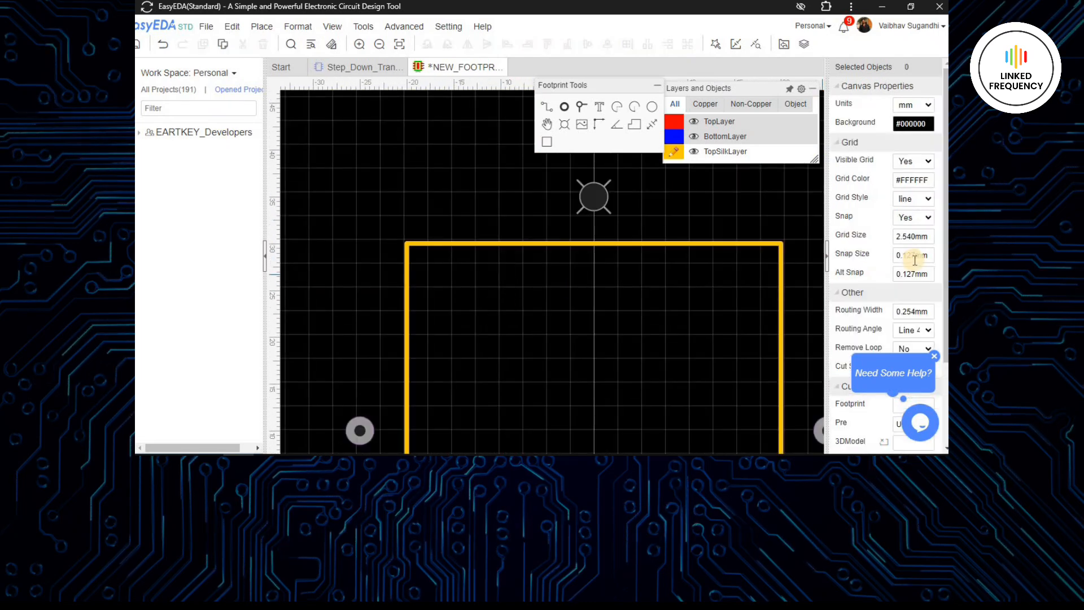
- Set the canvas snap size to 2.54 mm
{"action": "left_click", "coordinate": [915, 239]}
{"action": "left_click", "coordinate": [914, 258]}
{"action": "type", "text": "2.54"}
{"action": "left_click", "coordinate": [539, 332]}
- Paste the arc four times end to end in a vertical chain inside the outline's upper left area, forming a coil
{"action": "right_click_drag", "start_coordinate": [539, 331], "coordinate": [543, 267]}
{"action": "key", "text": "ctrl+v"}
{"action": "scroll", "coordinate": [520, 242], "scroll_direction": "up", "scroll_amount": 5}
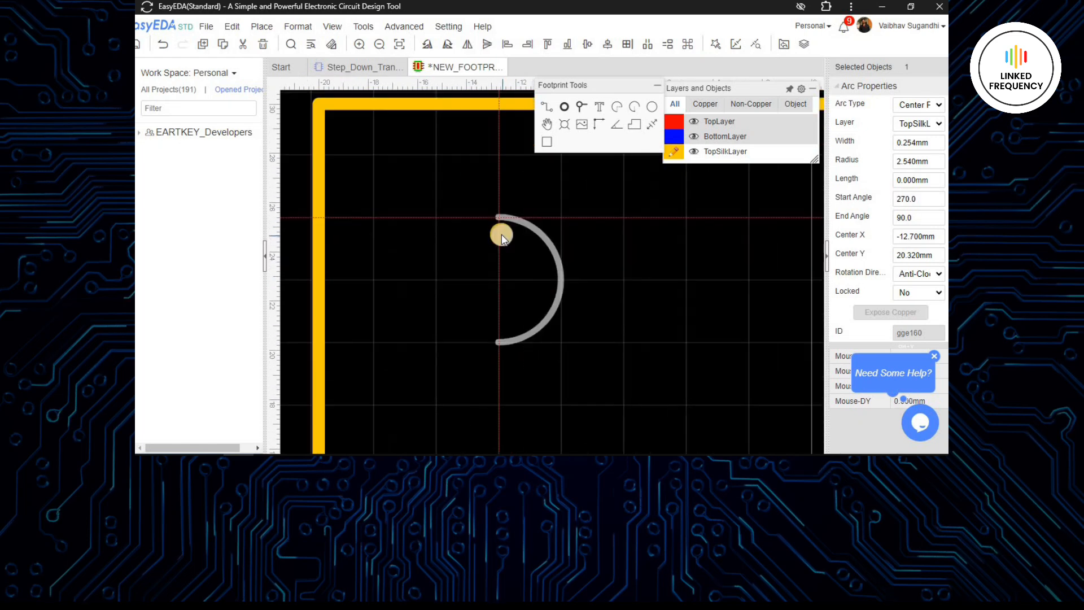
{"action": "scroll", "coordinate": [501, 236], "scroll_direction": "down", "scroll_amount": 4}
{"action": "left_click", "coordinate": [501, 237]}
{"action": "right_click_drag", "start_coordinate": [524, 344], "coordinate": [545, 250]}
{"action": "key", "text": "ctrl+v"}
{"action": "scroll", "coordinate": [517, 218], "scroll_direction": "up", "scroll_amount": 3}
{"action": "left_click", "coordinate": [518, 215]}
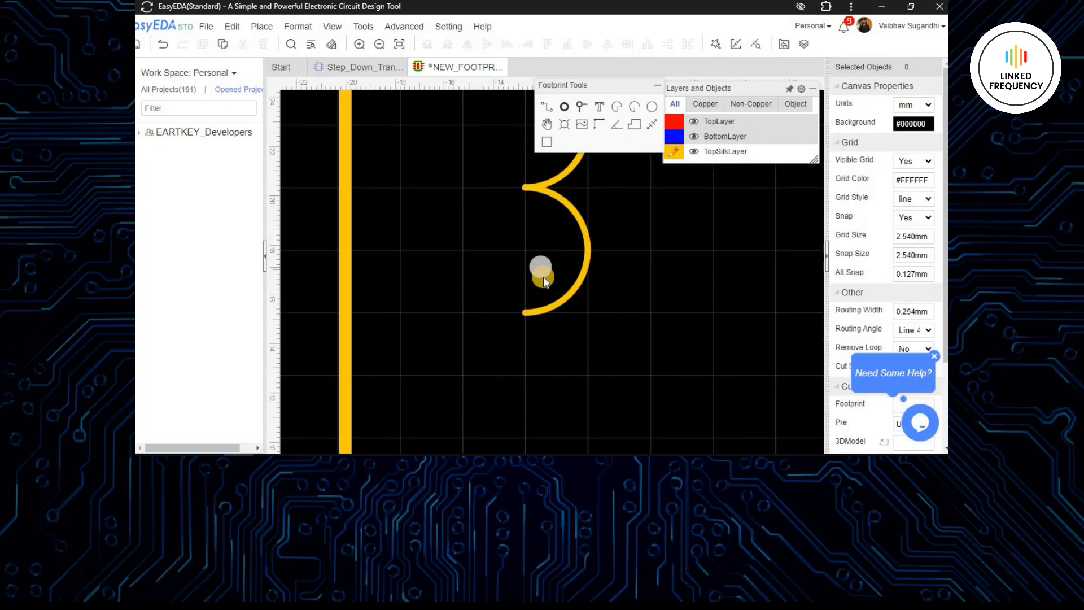
{"action": "key", "text": "ctrl+v"}
{"action": "left_click", "coordinate": [558, 342]}
{"action": "scroll", "coordinate": [557, 358], "scroll_direction": "down", "scroll_amount": 5}
{"action": "right_click_drag", "start_coordinate": [551, 372], "coordinate": [514, 264]}
{"action": "key", "text": "ctrl+v"}
{"action": "left_click", "coordinate": [514, 264]}
{"action": "scroll", "coordinate": [514, 264], "scroll_direction": "down", "scroll_amount": 2}
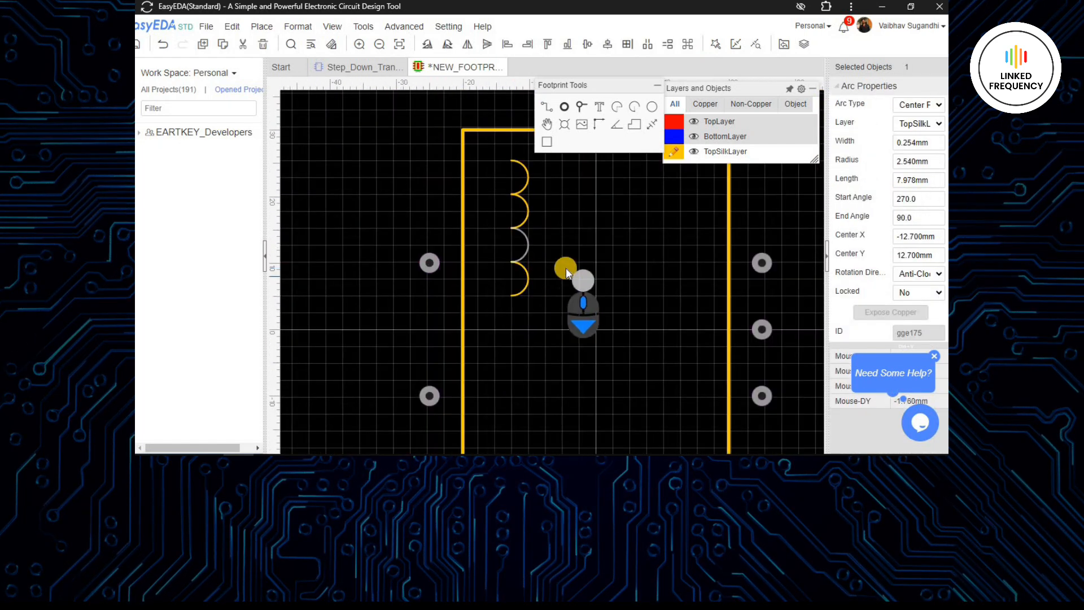
- Select the four coil arcs and set their line width to 0.5 mm
{"action": "left_click_drag", "start_coordinate": [490, 148], "coordinate": [569, 349]}
{"action": "left_click", "coordinate": [919, 144]}
{"action": "type", "text": "0.3"}
{"action": "key", "text": "Return"}
{"action": "left_click", "coordinate": [910, 145]}
{"action": "type", "text": "0.5"}
{"action": "key", "text": "Return"}
- Copy the four-arc coil section and paste it twice below, extending the chain down the footprint
{"action": "key", "text": "ctrl+c"}
{"action": "left_click", "coordinate": [511, 173]}
{"action": "key", "text": "ctrl+v"}
{"action": "scroll", "coordinate": [512, 316], "scroll_direction": "up", "scroll_amount": 3}
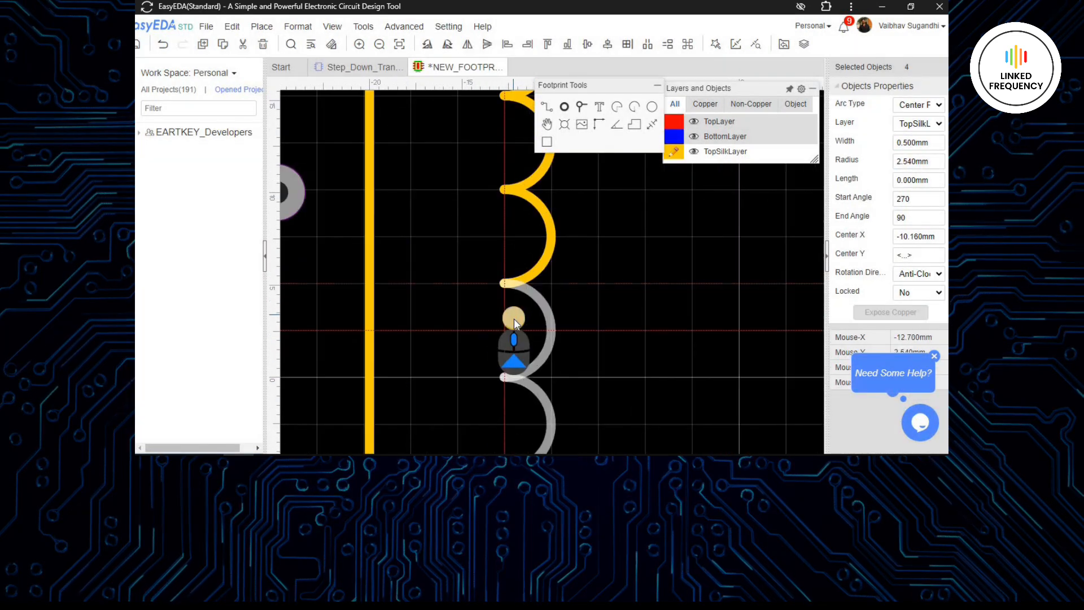
{"action": "left_click", "coordinate": [513, 318]}
{"action": "scroll", "coordinate": [550, 282], "scroll_direction": "down", "scroll_amount": 4}
{"action": "right_click_drag", "start_coordinate": [546, 375], "coordinate": [569, 176]}
{"action": "right_click_drag", "start_coordinate": [559, 249], "coordinate": [542, 317]}
{"action": "scroll", "coordinate": [549, 283], "scroll_direction": "up", "scroll_amount": 2}
{"action": "left_click", "coordinate": [549, 283]}
{"action": "key", "text": "ctrl+v"}
{"action": "left_click", "coordinate": [530, 329]}
{"action": "scroll", "coordinate": [574, 348], "scroll_direction": "down", "scroll_amount": 3}
{"action": "right_click_drag", "start_coordinate": [578, 175], "coordinate": [565, 305]}
{"action": "scroll", "coordinate": [566, 305], "scroll_direction": "up", "scroll_amount": 1}
{"action": "scroll", "coordinate": [567, 317], "scroll_direction": "down", "scroll_amount": 2}
{"action": "right_click_drag", "start_coordinate": [564, 421], "coordinate": [545, 212]}
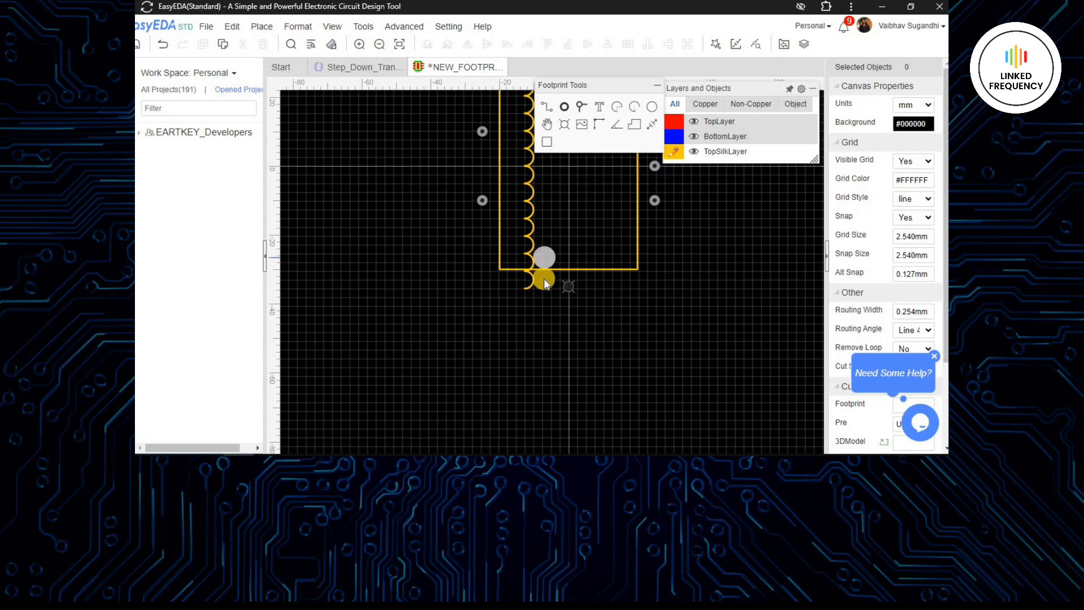
- Delete the two surplus arcs at the lower end of the coil chain
{"action": "scroll", "coordinate": [543, 263], "scroll_direction": "up", "scroll_amount": 3}
{"action": "left_click", "coordinate": [518, 324]}
{"action": "left_click", "coordinate": [514, 278], "text": "ctrl"}
{"action": "key", "text": "Delete"}
- Draw two vertical core lines about 51 mm long, spanning the coil's height, 2.54 mm either side of the footprint's vertical centre axis
{"action": "scroll", "coordinate": [584, 350], "scroll_direction": "down", "scroll_amount": 2}
{"action": "right_click_drag", "start_coordinate": [583, 353], "coordinate": [535, 432]}
{"action": "scroll", "coordinate": [537, 322], "scroll_direction": "down", "scroll_amount": 2}
{"action": "right_click_drag", "start_coordinate": [537, 322], "coordinate": [560, 295]}
{"action": "scroll", "coordinate": [543, 266], "scroll_direction": "down", "scroll_amount": 2}
{"action": "scroll", "coordinate": [515, 213], "scroll_direction": "up", "scroll_amount": 2}
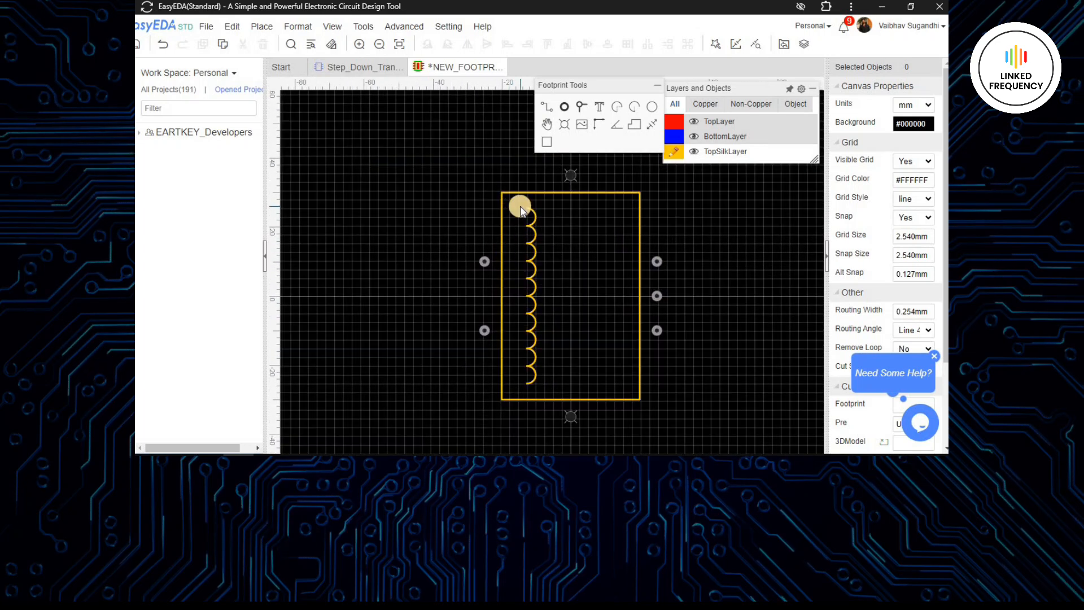
{"action": "scroll", "coordinate": [566, 319], "scroll_direction": "up", "scroll_amount": 4}
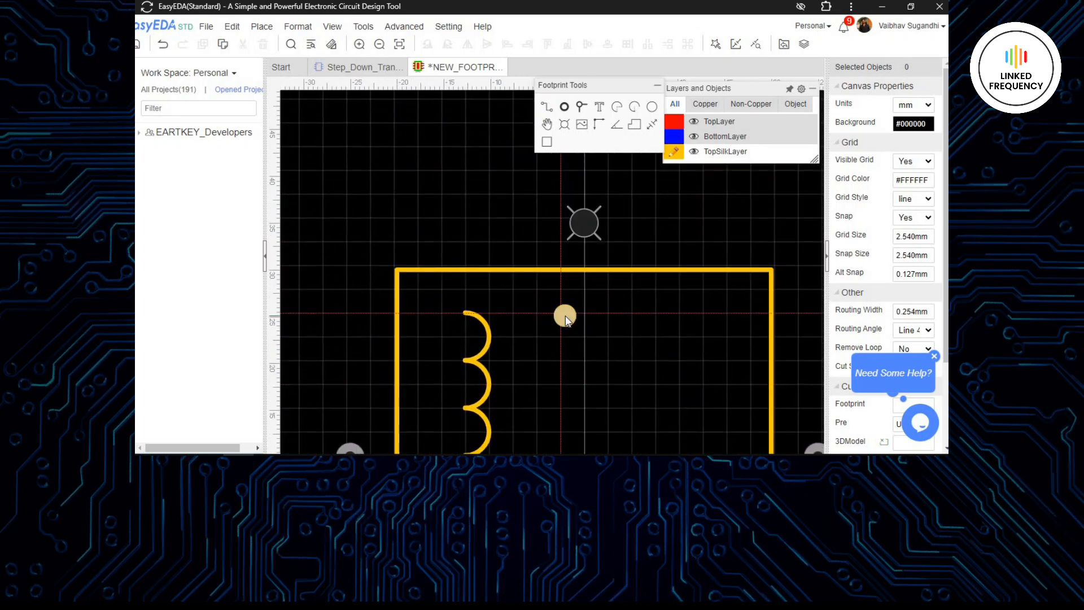
{"action": "scroll", "coordinate": [564, 314], "scroll_direction": "down", "scroll_amount": 2}
{"action": "scroll", "coordinate": [591, 289], "scroll_direction": "up", "scroll_amount": 3}
{"action": "mouse_move", "coordinate": [634, 238]}
{"action": "right_mouse_down"}
{"action": "mouse_move", "coordinate": [593, 404]}
{"action": "mouse_move", "coordinate": [560, 249]}
{"action": "right_mouse_up"}
{"action": "left_click", "coordinate": [577, 204]}
{"action": "scroll", "coordinate": [566, 330], "scroll_direction": "down", "scroll_amount": 4}
{"action": "scroll", "coordinate": [572, 435], "scroll_direction": "up", "scroll_amount": 5}
{"action": "left_click", "coordinate": [561, 249]}
{"action": "scroll", "coordinate": [561, 322], "scroll_direction": "down", "scroll_amount": 5}
{"action": "right_click", "coordinate": [573, 347]}
{"action": "right_click_drag", "start_coordinate": [572, 347], "coordinate": [554, 438]}
{"action": "scroll", "coordinate": [523, 285], "scroll_direction": "up", "scroll_amount": 2}
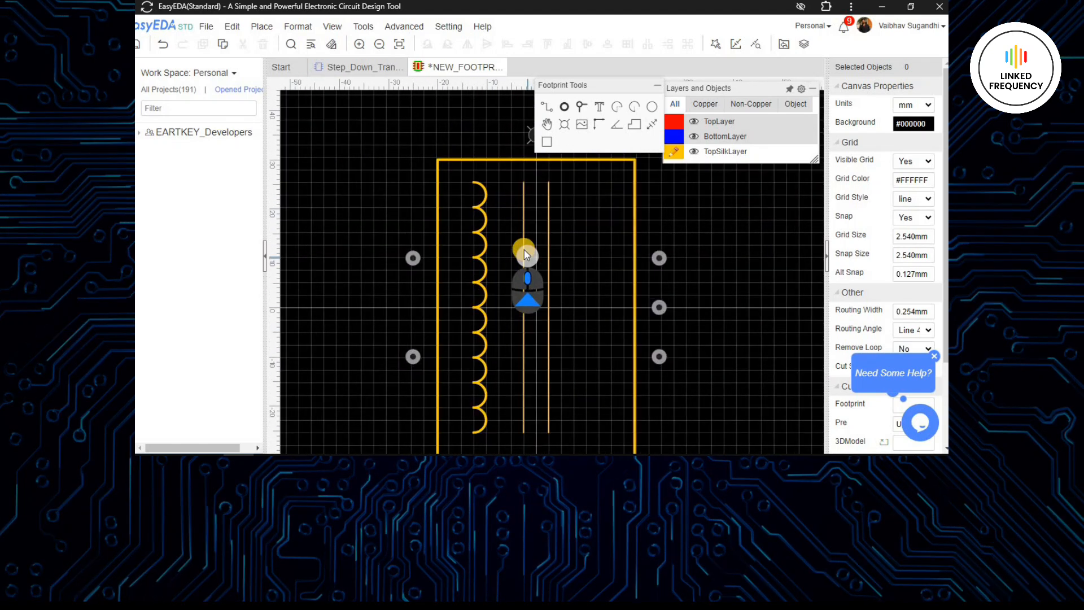
- Set the width of both vertical core lines to 0.5 mm
{"action": "left_click", "coordinate": [523, 244]}
{"action": "left_click", "coordinate": [549, 231], "text": "ctrl"}
{"action": "double_click", "coordinate": [919, 127]}
{"action": "type", "text": "0.5"}
{"action": "key", "text": "Return"}
- Set the primary coil arcs' width to 1 mm and move the whole coil 5.08 mm right toward the core lines
{"action": "left_click_drag", "start_coordinate": [459, 172], "coordinate": [512, 445]}
{"action": "key", "text": "Return"}
{"action": "left_click", "coordinate": [736, 286]}
{"action": "key", "text": "Right"}
{"action": "key", "text": "Right"}
{"action": "left_click", "coordinate": [600, 299]}
{"action": "right_click_drag", "start_coordinate": [596, 293], "coordinate": [633, 281]}
- Copy the primary coil's uppermost arc and paste it mirrored horizontally on the right of the core lines, with its centre at X 7.62 mm
{"action": "left_click", "coordinate": [546, 180]}
{"action": "key", "text": "ctrl+c"}
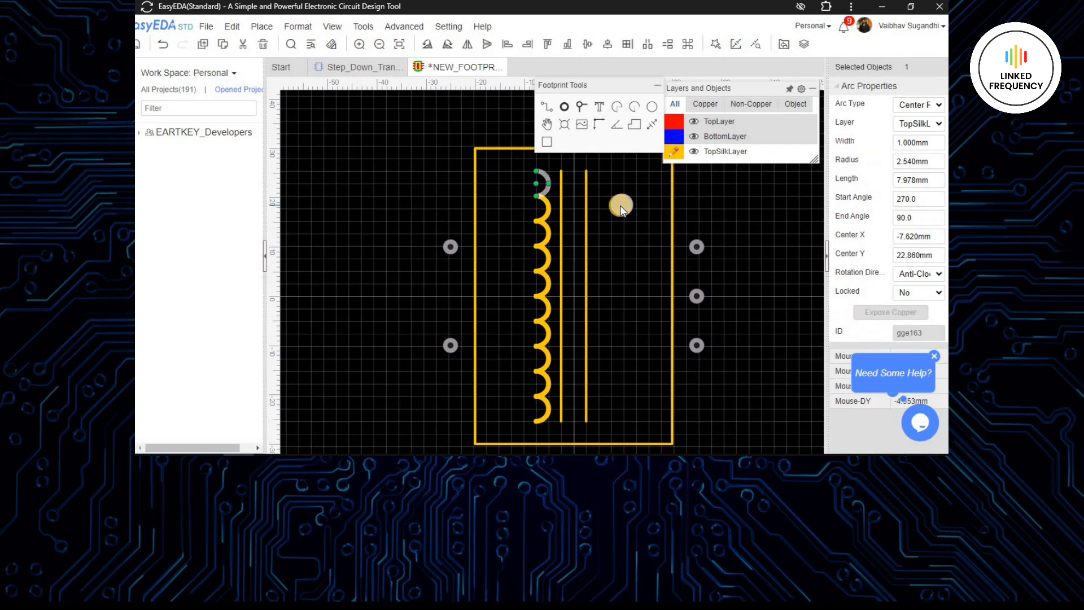
{"action": "scroll", "coordinate": [619, 206], "scroll_direction": "up", "scroll_amount": 1}
{"action": "key", "text": "ctrl+v"}
{"action": "key", "text": "x"}
{"action": "right_click_drag", "start_coordinate": [605, 187], "coordinate": [622, 344]}
{"action": "scroll", "coordinate": [622, 342], "scroll_direction": "up", "scroll_amount": 3}
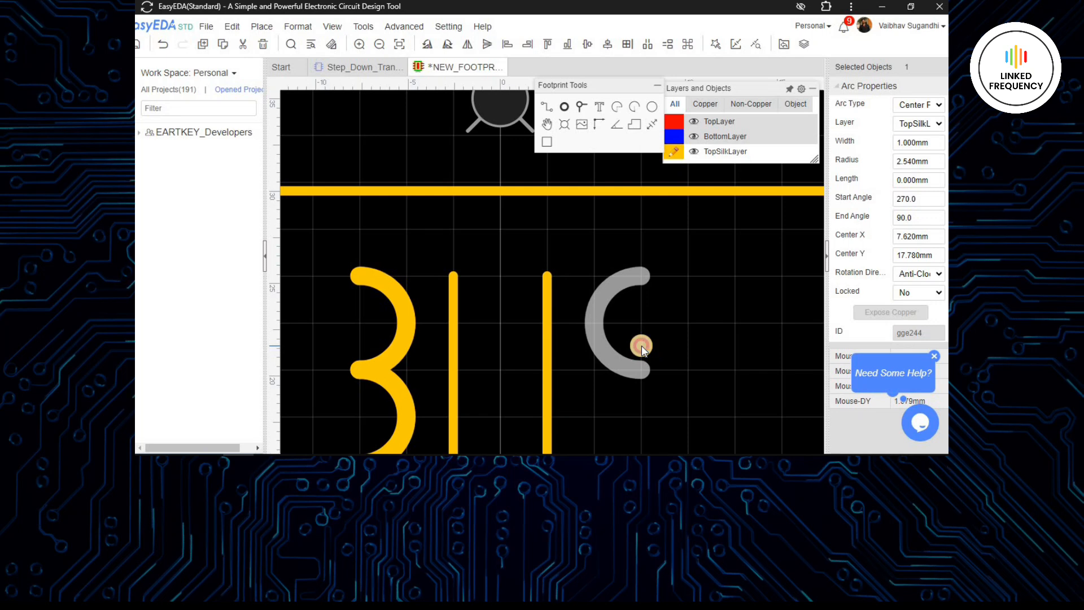
{"action": "left_click", "coordinate": [641, 345]}
{"action": "scroll", "coordinate": [642, 344], "scroll_direction": "down", "scroll_amount": 3}
- Set the mirrored arc's width to 0.5 mm and move it 7.62 mm down
{"action": "left_click", "coordinate": [638, 312]}
{"action": "left_click", "coordinate": [914, 145]}
{"action": "type", "text": "0.5"}
{"action": "left_click", "coordinate": [711, 361]}
{"action": "right_click_drag", "start_coordinate": [674, 399], "coordinate": [608, 254]}
{"action": "key", "text": "Down"}
{"action": "key", "text": "Down"}
{"action": "key", "text": "Down"}
- Copy the mirrored arc and paste it six times end to end below, forming the secondary coil
{"action": "key", "text": "ctrl+c"}
{"action": "key", "text": "ctrl+v"}
{"action": "left_click", "coordinate": [566, 281]}
{"action": "scroll", "coordinate": [588, 308], "scroll_direction": "down", "scroll_amount": 2}
{"action": "right_click_drag", "start_coordinate": [586, 311], "coordinate": [550, 259]}
{"action": "key", "text": "ctrl+v"}
{"action": "left_click", "coordinate": [540, 276]}
{"action": "key", "text": "ctrl+v"}
{"action": "left_click", "coordinate": [535, 317]}
{"action": "key", "text": "ctrl+v"}
{"action": "left_click", "coordinate": [540, 345]}
{"action": "key", "text": "ctrl+v"}
{"action": "left_click", "coordinate": [542, 381]}
{"action": "key", "text": "ctrl+v"}
{"action": "left_click", "coordinate": [546, 413]}
- Delete the surplus arc at the lower end of the secondary coil
{"action": "right_click_drag", "start_coordinate": [569, 379], "coordinate": [552, 446]}
{"action": "left_click", "coordinate": [528, 370]}
{"action": "key", "text": "Delete"}
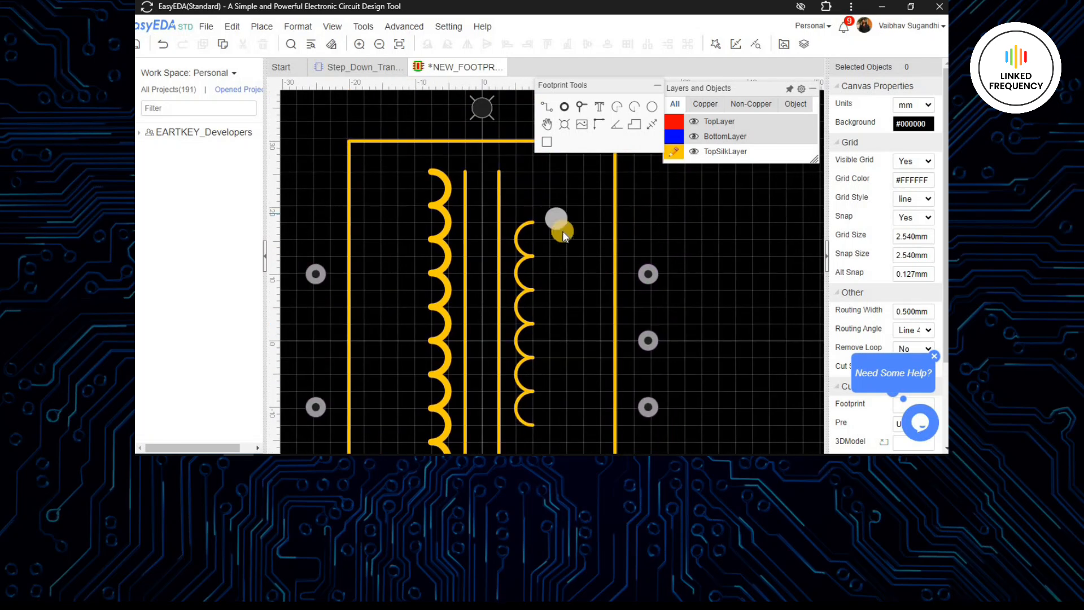
- Move the whole secondary coil 2.54 mm down so it is centred on the horizontal axis
{"action": "right_click_drag", "start_coordinate": [548, 309], "coordinate": [513, 257]}
{"action": "right_click_drag", "start_coordinate": [532, 302], "coordinate": [522, 395]}
{"action": "scroll", "coordinate": [521, 395], "scroll_direction": "down", "scroll_amount": 2}
{"action": "left_click_drag", "start_coordinate": [535, 186], "coordinate": [495, 368]}
{"action": "key", "text": "Down"}
{"action": "right_click_drag", "start_coordinate": [543, 388], "coordinate": [496, 356]}
{"action": "key", "text": "ctrl+z"}
{"action": "key", "text": "Down"}
- Draw silkscreen tracks from the secondary coil's midpoint to the middle right pad and from its upper end to the upper right pad
{"action": "left_click", "coordinate": [645, 307]}
{"action": "scroll", "coordinate": [507, 281], "scroll_direction": "up", "scroll_amount": 3}
{"action": "left_click", "coordinate": [624, 289]}
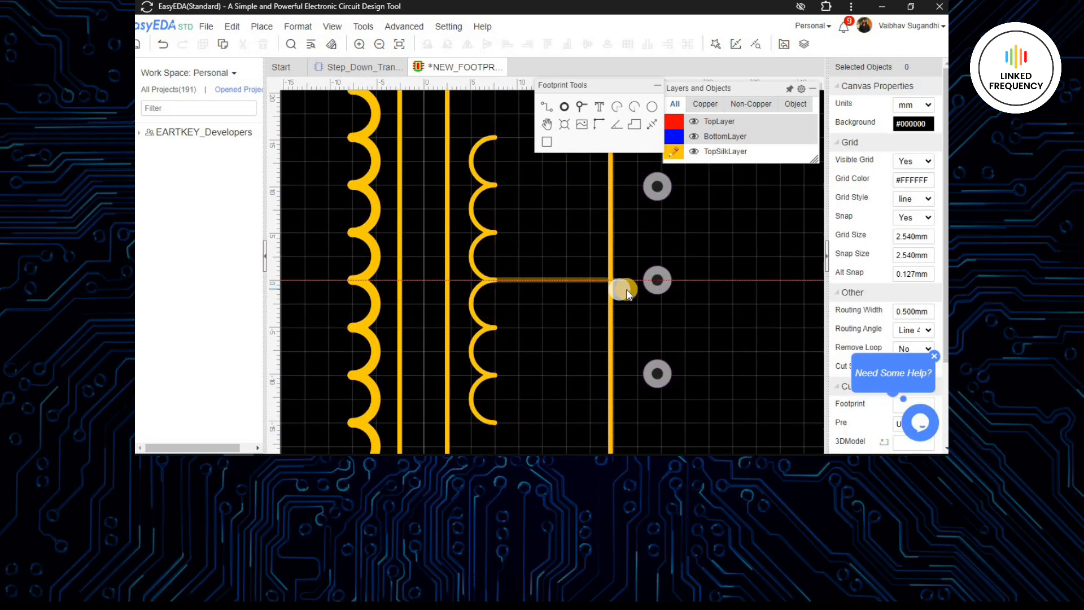
{"action": "right_click_drag", "start_coordinate": [608, 293], "coordinate": [606, 364]}
{"action": "left_click", "coordinate": [496, 209]}
{"action": "left_click", "coordinate": [556, 209]}
{"action": "left_click", "coordinate": [566, 255]}
{"action": "left_click", "coordinate": [626, 260]}
- Draw a stepped silkscreen track from the secondary coil's lower end to the lower right pad
{"action": "right_click_drag", "start_coordinate": [544, 412], "coordinate": [562, 185]}
{"action": "scroll", "coordinate": [562, 300], "scroll_direction": "down", "scroll_amount": 3}
{"action": "scroll", "coordinate": [541, 290], "scroll_direction": "up", "scroll_amount": 3}
{"action": "left_click", "coordinate": [531, 253]}
{"action": "scroll", "coordinate": [606, 255], "scroll_direction": "down", "scroll_amount": 3}
{"action": "right_click_drag", "start_coordinate": [604, 252], "coordinate": [578, 369]}
{"action": "left_click", "coordinate": [579, 371]}
{"action": "left_click", "coordinate": [577, 345]}
{"action": "left_click", "coordinate": [615, 344]}
{"action": "right_click", "coordinate": [614, 344]}
- Draw a stepped silkscreen track from the primary coil's upper end to the upper left pad
{"action": "scroll", "coordinate": [614, 343], "scroll_direction": "down", "scroll_amount": 2}
{"action": "right_click_drag", "start_coordinate": [487, 254], "coordinate": [591, 244]}
{"action": "scroll", "coordinate": [602, 209], "scroll_direction": "up", "scroll_amount": 2}
{"action": "left_click", "coordinate": [580, 214]}
{"action": "left_click", "coordinate": [578, 290]}
{"action": "left_click", "coordinate": [544, 289]}
{"action": "right_click", "coordinate": [544, 290]}
- Draw a stepped silkscreen track from the primary coil's lower end to the lower left pad
{"action": "right_click_drag", "start_coordinate": [551, 337], "coordinate": [548, 209]}
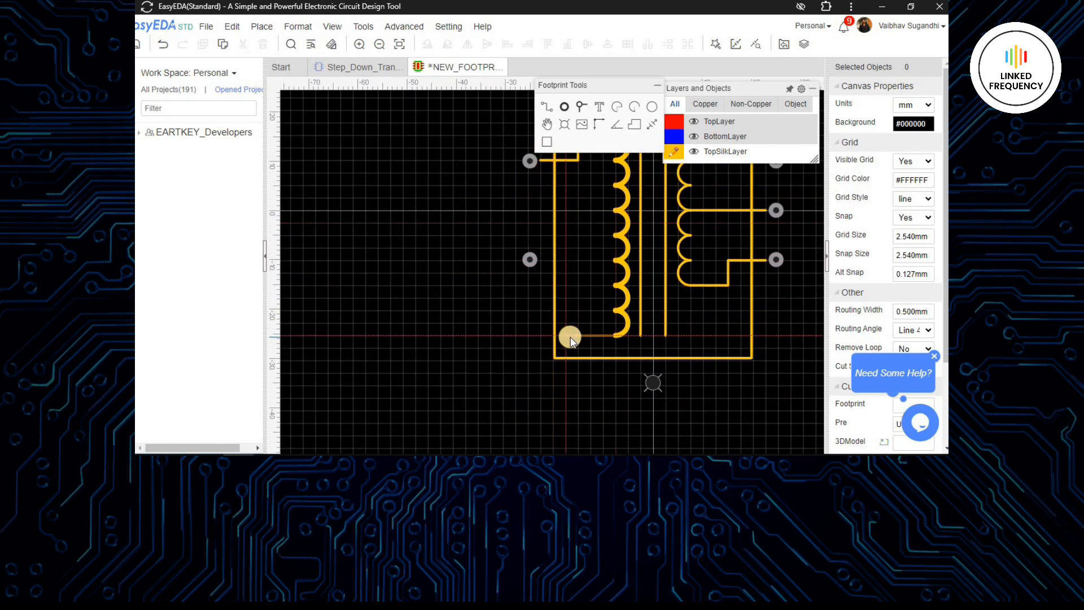
{"action": "left_click", "coordinate": [577, 260]}
{"action": "left_click", "coordinate": [546, 261]}
{"action": "left_click", "coordinate": [580, 275]}
- Set the width of both primary coil lead tracks to 1 mm
{"action": "right_click_drag", "start_coordinate": [581, 275], "coordinate": [557, 441]}
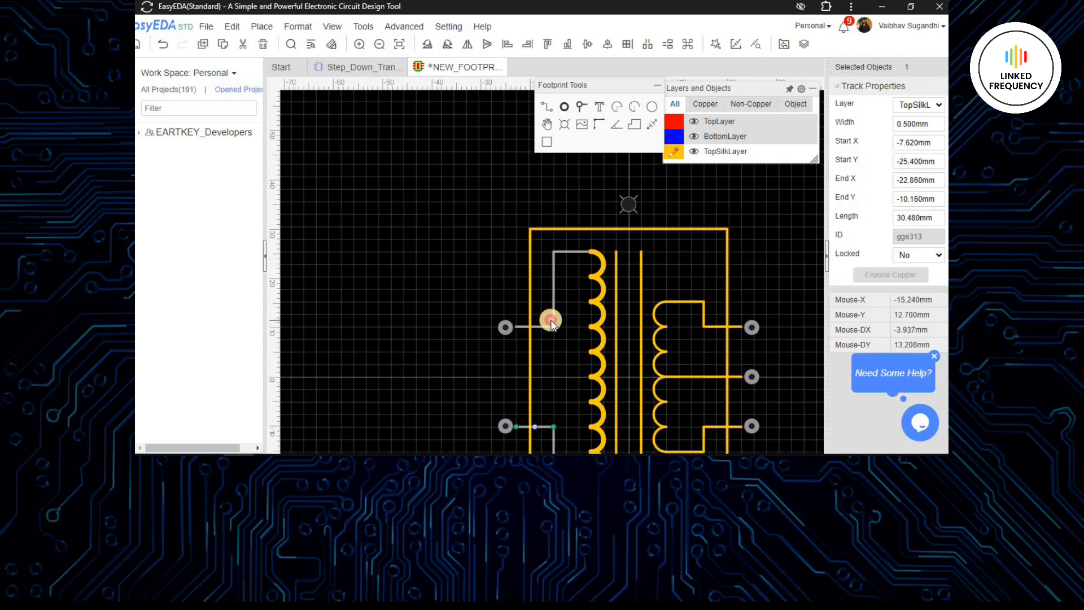
{"action": "left_click", "coordinate": [552, 319], "text": "ctrl"}
{"action": "double_click", "coordinate": [905, 126]}
{"action": "type", "text": "1"}
{"action": "scroll", "coordinate": [623, 263], "scroll_direction": "down", "scroll_amount": 2}
{"action": "left_click", "coordinate": [516, 198]}
- Place the silkscreen text "Primary" outside the footprint, beside the primary pads
{"action": "right_click_drag", "start_coordinate": [767, 350], "coordinate": [660, 279]}
{"action": "scroll", "coordinate": [536, 227], "scroll_direction": "up", "scroll_amount": 5}
{"action": "right_click_drag", "start_coordinate": [542, 226], "coordinate": [593, 217]}
{"action": "scroll", "coordinate": [670, 350], "scroll_direction": "down", "scroll_amount": 7}
{"action": "right_click_drag", "start_coordinate": [670, 354], "coordinate": [694, 327]}
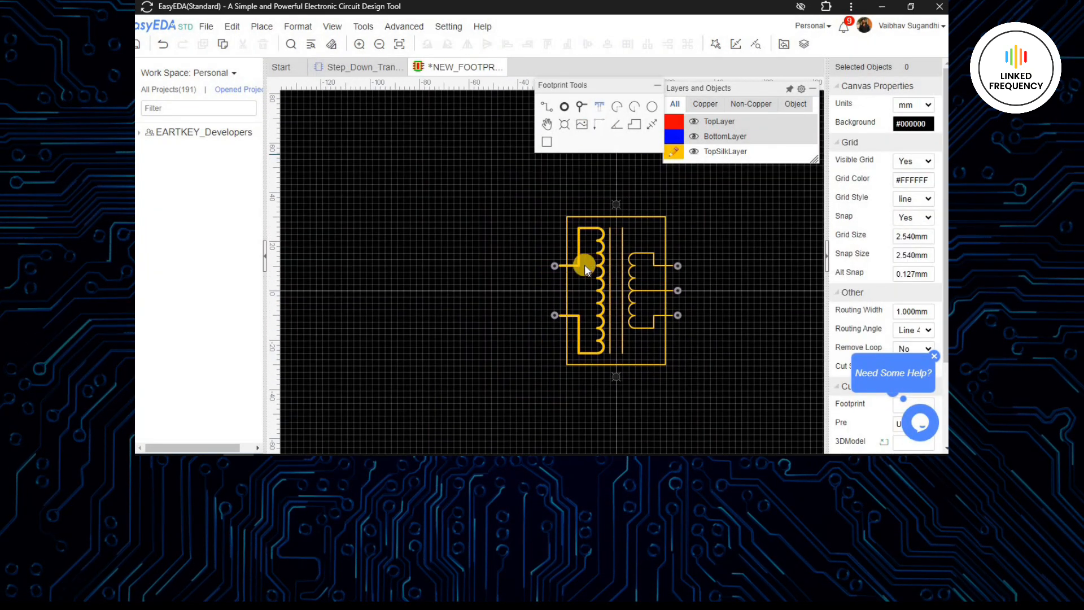
{"action": "scroll", "coordinate": [584, 265], "scroll_direction": "up", "scroll_amount": 2}
{"action": "left_click", "coordinate": [495, 289]}
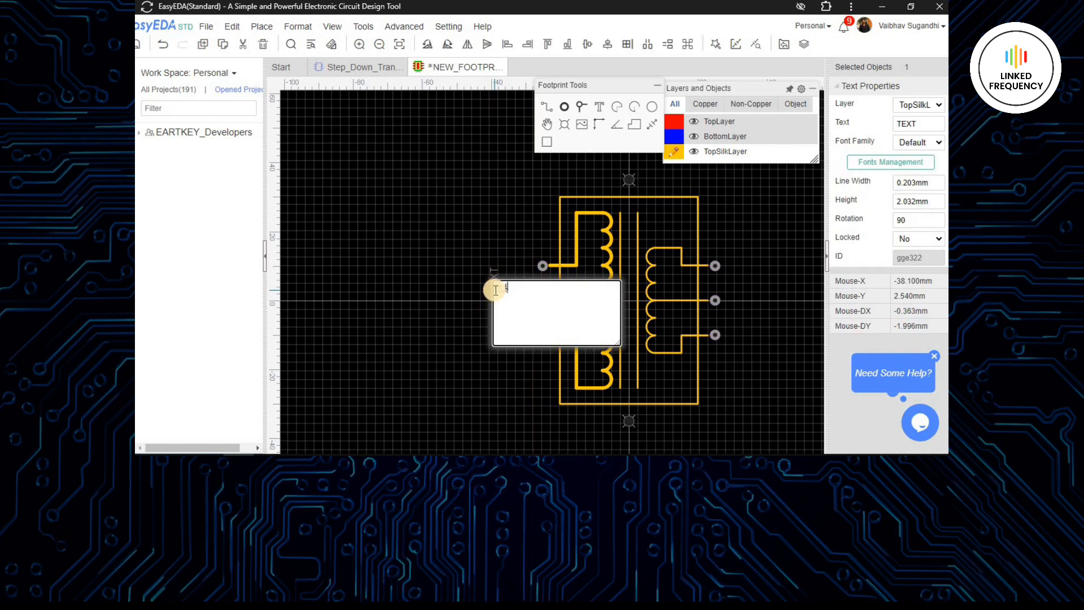
{"action": "type", "text": "Primary"}
{"action": "key", "text": "Return"}
- Set the Primary label's line width to 0.5 mm and its height to 3 mm
{"action": "scroll", "coordinate": [496, 287], "scroll_direction": "up", "scroll_amount": 5}
{"action": "type", "text": "0"}
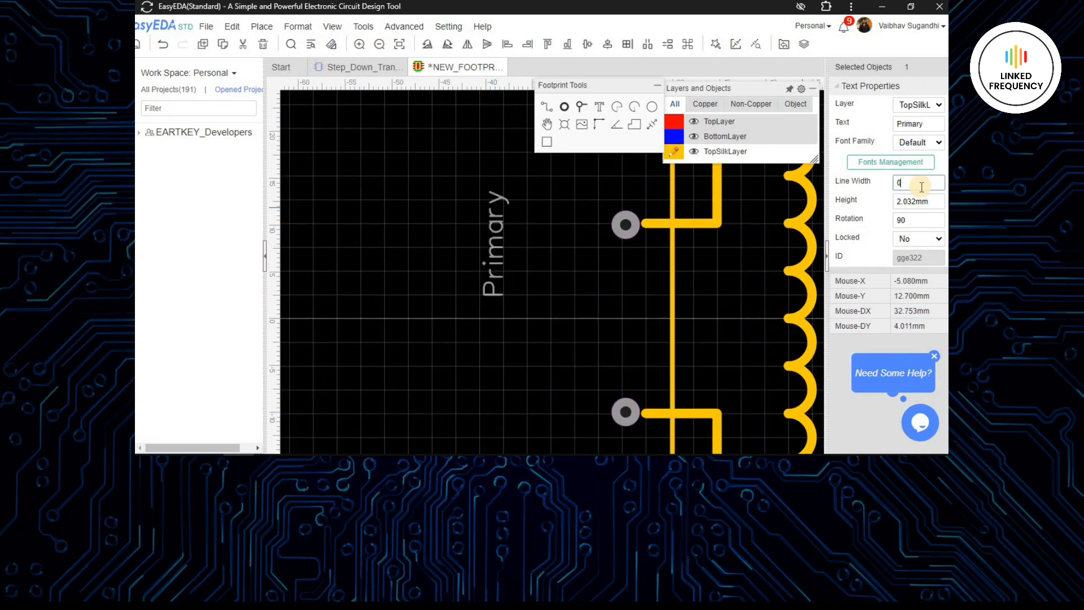
{"action": "type", "text": ".5"}
{"action": "key", "text": "Return"}
{"action": "double_click", "coordinate": [921, 202]}
{"action": "type", "text": "3"}
{"action": "key", "text": "Return"}
- Move the Primary label beside the primary coil, rotate it to 270 degrees and set its height to 3.5 mm
{"action": "scroll", "coordinate": [558, 301], "scroll_direction": "down", "scroll_amount": 4}
{"action": "left_click_drag", "start_coordinate": [522, 250], "coordinate": [644, 219]}
{"action": "key", "text": "space"}
{"action": "key", "text": "space"}
{"action": "scroll", "coordinate": [575, 304], "scroll_direction": "up", "scroll_amount": 2}
{"action": "right_click_drag", "start_coordinate": [575, 306], "coordinate": [417, 272]}
{"action": "double_click", "coordinate": [920, 196]}
{"action": "type", "text": "3.5"}
{"action": "key", "text": "Return"}
{"action": "left_click", "coordinate": [534, 301]}
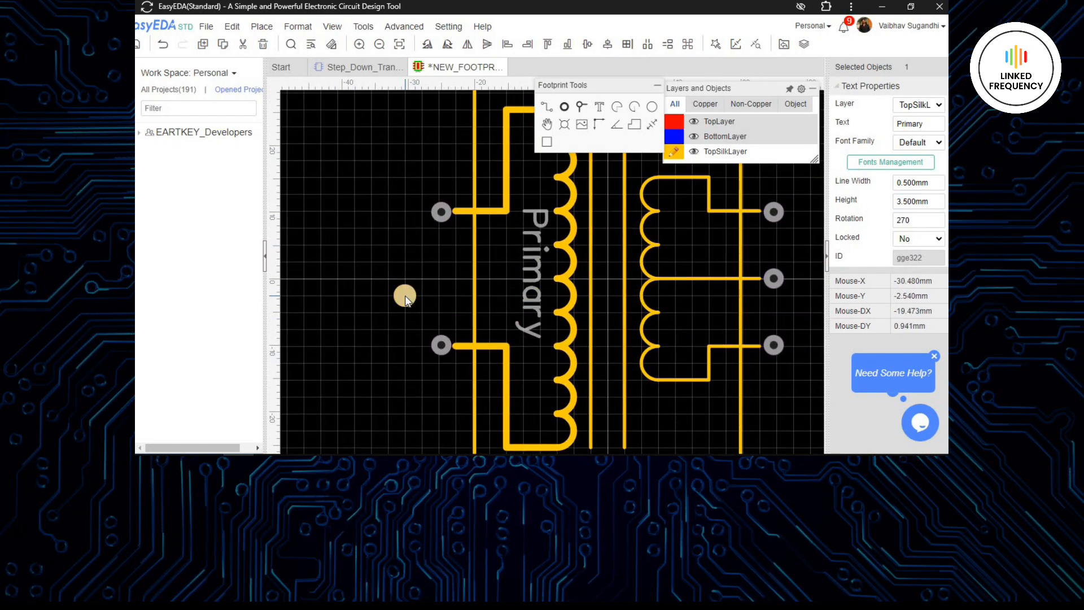
- Set the canvas snap size to 0.127 mm
{"action": "scroll", "coordinate": [388, 300], "scroll_direction": "down", "scroll_amount": 2}
{"action": "left_click", "coordinate": [483, 307]}
{"action": "right_click_drag", "start_coordinate": [387, 299], "coordinate": [411, 290]}
{"action": "scroll", "coordinate": [411, 290], "scroll_direction": "down", "scroll_amount": 4}
{"action": "right_click_drag", "start_coordinate": [581, 277], "coordinate": [610, 251]}
{"action": "scroll", "coordinate": [627, 325], "scroll_direction": "up", "scroll_amount": 2}
{"action": "right_click_drag", "start_coordinate": [627, 302], "coordinate": [669, 338]}
{"action": "double_click", "coordinate": [913, 254]}
{"action": "type", "text": "0.127"}
{"action": "key", "text": "Return"}
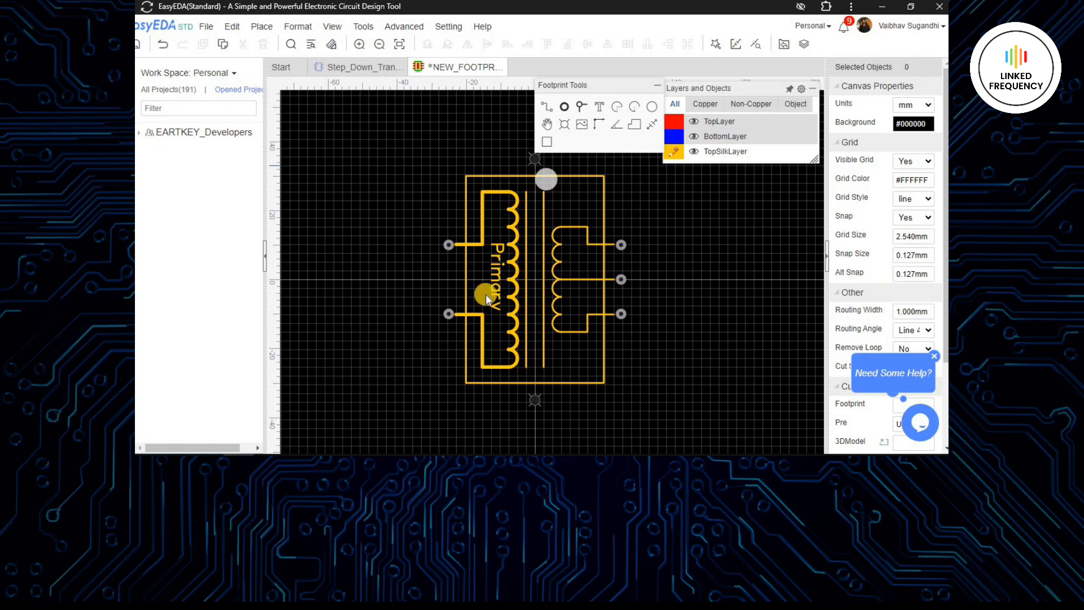
- Fine-tune the Primary label's position between the primary coil and its lead tracks
{"action": "scroll", "coordinate": [486, 293], "scroll_direction": "up", "scroll_amount": 3}
{"action": "left_click_drag", "start_coordinate": [520, 275], "coordinate": [515, 279]}
{"action": "scroll", "coordinate": [531, 291], "scroll_direction": "down", "scroll_amount": 2}
{"action": "right_click_drag", "start_coordinate": [532, 331], "coordinate": [602, 343]}
- Paste a copy of the Primary label, change its text to IN1, rotate it horizontal and place it above the upper primary pad
{"action": "left_click", "coordinate": [400, 285]}
{"action": "right_click_drag", "start_coordinate": [451, 301], "coordinate": [443, 361]}
{"action": "key", "text": "ctrl+v"}
{"action": "left_click", "coordinate": [467, 277]}
{"action": "double_click", "coordinate": [471, 272]}
{"action": "type", "text": "I1"}
{"action": "key", "text": "Return"}
{"action": "double_click", "coordinate": [466, 239]}
{"action": "type", "text": "IN1"}
{"action": "key", "text": "Return"}
{"action": "key", "text": "space"}
{"action": "left_click_drag", "start_coordinate": [474, 230], "coordinate": [525, 266]}
- Duplicate the IN1 label below the lower primary pad and change the copy's text to IN2
{"action": "right_click_drag", "start_coordinate": [468, 284], "coordinate": [466, 208]}
{"action": "key", "text": "ctrl+c"}
{"action": "key", "text": "ctrl+v"}
{"action": "left_click", "coordinate": [502, 355]}
{"action": "double_click", "coordinate": [516, 350]}
{"action": "type", "text": "IN23"}
{"action": "key", "text": "Return"}
{"action": "double_click", "coordinate": [511, 349]}
{"action": "key", "text": "Right"}
{"action": "key", "text": "BackSpace"}
{"action": "key", "text": "Return"}
{"action": "scroll", "coordinate": [511, 349], "scroll_direction": "up", "scroll_amount": 4}
{"action": "scroll", "coordinate": [682, 300], "scroll_direction": "down", "scroll_amount": 2}
{"action": "right_click_drag", "start_coordinate": [506, 261], "coordinate": [468, 245]}
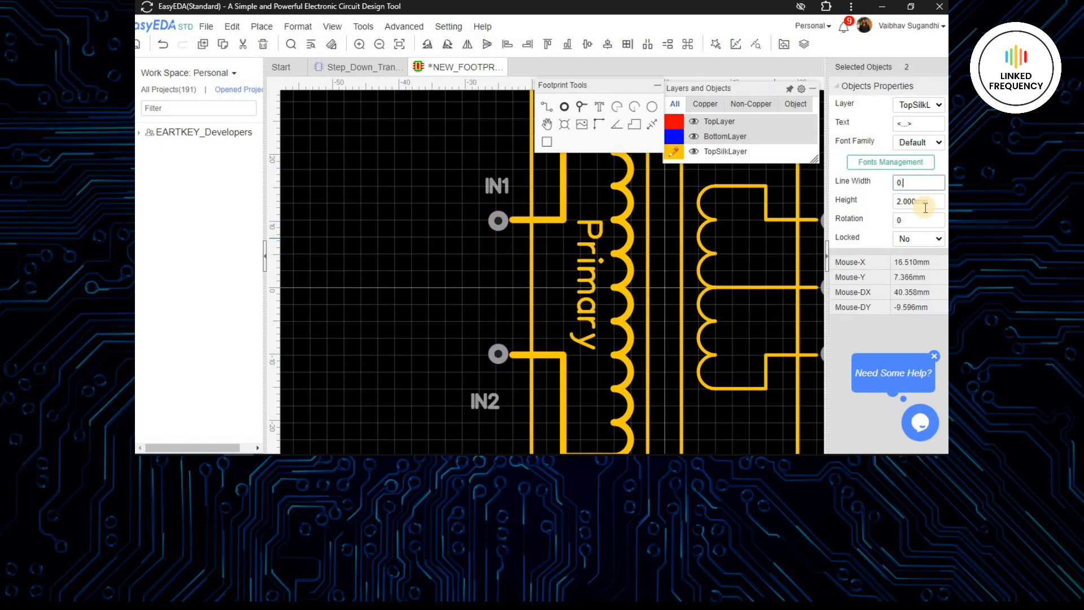
- Set the IN1 and IN2 labels to 0.3 mm line width and 2 mm height, and position them close to their pads
{"action": "type", "text": "3"}
{"action": "left_click", "coordinate": [924, 225]}
{"action": "left_click_drag", "start_coordinate": [502, 186], "coordinate": [519, 193]}
{"action": "left_click", "coordinate": [579, 168]}
{"action": "right_click_drag", "start_coordinate": [545, 193], "coordinate": [522, 159]}
{"action": "left_click", "coordinate": [491, 159]}
{"action": "right_click_drag", "start_coordinate": [456, 217], "coordinate": [445, 166]}
- Copy the IN2 label to the upper secondary pad and change the copy's text to T1
{"action": "left_click", "coordinate": [476, 283]}
{"action": "key", "text": "ctrl+c"}
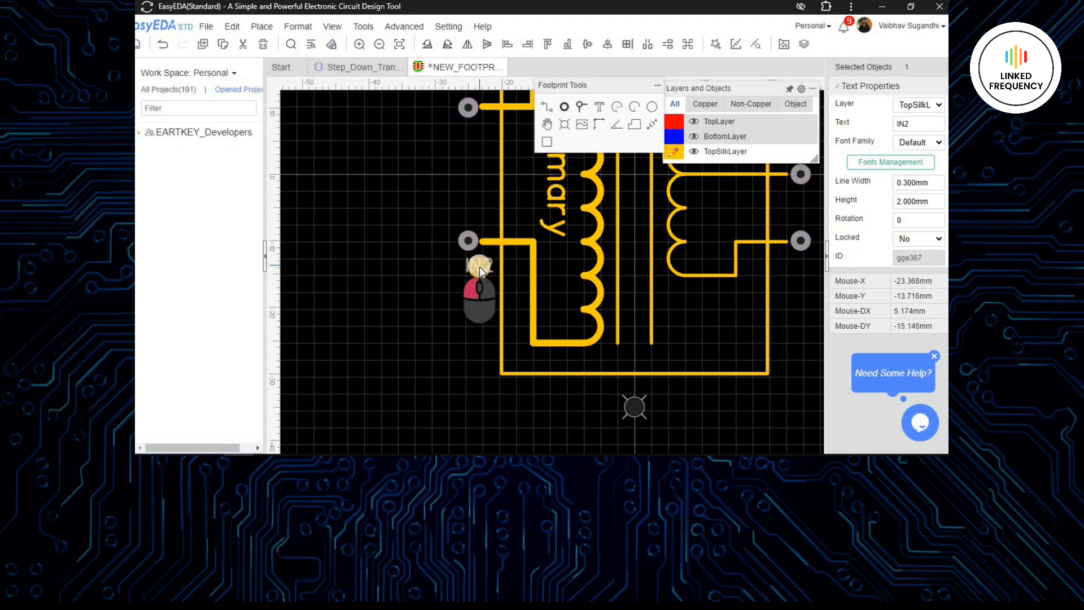
{"action": "right_click_drag", "start_coordinate": [446, 260], "coordinate": [380, 373]}
{"action": "key", "text": "ctrl+v"}
{"action": "scroll", "coordinate": [555, 394], "scroll_direction": "down", "scroll_amount": 3}
{"action": "right_click_drag", "start_coordinate": [555, 394], "coordinate": [564, 290]}
{"action": "scroll", "coordinate": [564, 291], "scroll_direction": "up", "scroll_amount": 3}
{"action": "double_click", "coordinate": [545, 308]}
{"action": "type", "text": "T1"}
{"action": "left_click", "coordinate": [586, 299]}
- Paste another label copy above the middle secondary pad, change its text to T2 and align it with the pad
{"action": "right_click_drag", "start_coordinate": [609, 370], "coordinate": [591, 272]}
{"action": "key", "text": "ctrl+v"}
{"action": "double_click", "coordinate": [529, 306]}
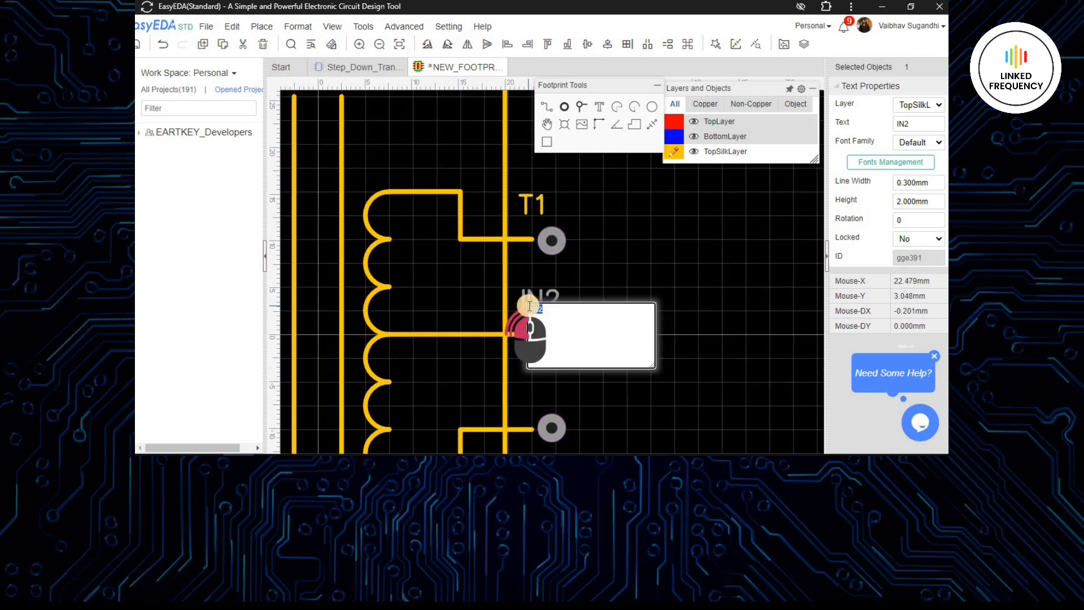
{"action": "type", "text": "T2"}
{"action": "left_click", "coordinate": [517, 293]}
{"action": "scroll", "coordinate": [518, 294], "scroll_direction": "up", "scroll_amount": 2}
{"action": "left_click_drag", "start_coordinate": [543, 296], "coordinate": [530, 310]}
- Paste another label copy above the lower secondary pad, change its text to T3 and align it with the pad
{"action": "scroll", "coordinate": [533, 316], "scroll_direction": "down", "scroll_amount": 3}
{"action": "right_click_drag", "start_coordinate": [591, 374], "coordinate": [598, 273]}
{"action": "key", "text": "ctrl+v"}
{"action": "scroll", "coordinate": [539, 282], "scroll_direction": "up", "scroll_amount": 3}
{"action": "left_click", "coordinate": [532, 290]}
{"action": "double_click", "coordinate": [568, 274]}
{"action": "type", "text": "T3"}
{"action": "key", "text": "Return"}
{"action": "left_click_drag", "start_coordinate": [568, 274], "coordinate": [566, 282]}
{"action": "scroll", "coordinate": [570, 281], "scroll_direction": "down", "scroll_amount": 3}
{"action": "right_click_drag", "start_coordinate": [630, 255], "coordinate": [651, 349]}
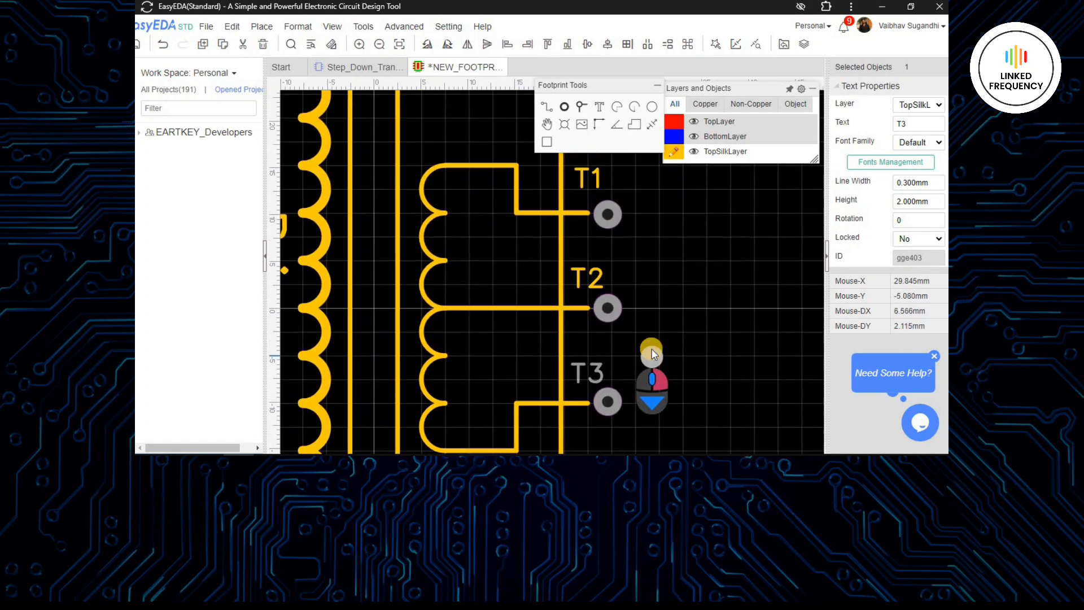
{"action": "scroll", "coordinate": [651, 349], "scroll_direction": "down", "scroll_amount": 5}
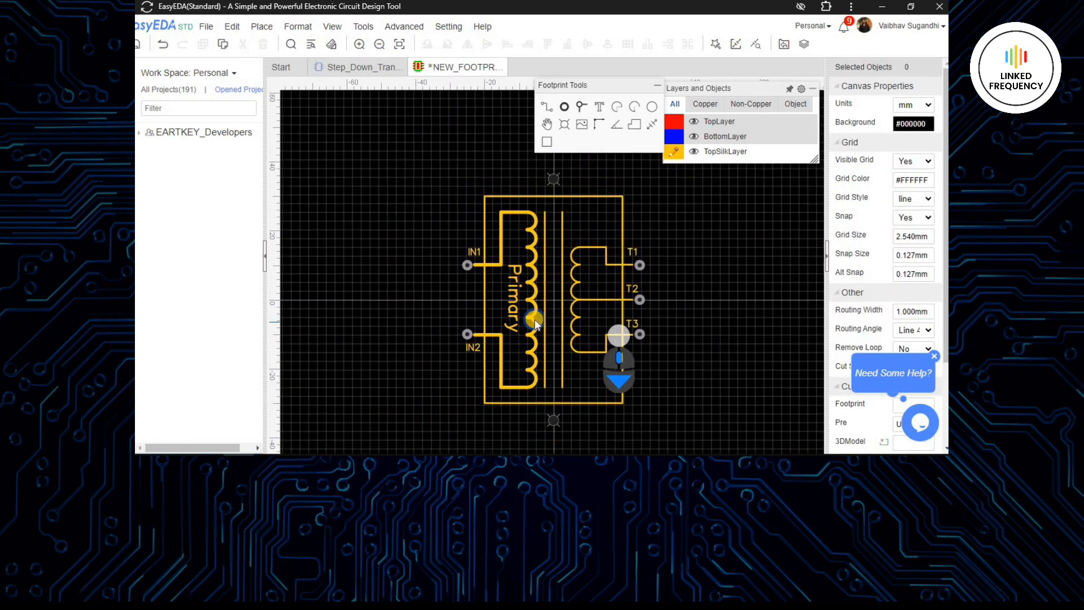
- Move the two vertical core lines closer together, shifting each one inward by three nudges
{"action": "scroll", "coordinate": [535, 323], "scroll_direction": "up", "scroll_amount": 3}
{"action": "left_click", "coordinate": [555, 279]}
{"action": "key", "text": "Right"}
{"action": "key", "text": "Right"}
{"action": "key", "text": "Right"}
{"action": "key", "text": "Right"}
{"action": "left_click", "coordinate": [588, 278]}
{"action": "key", "text": "Left"}
{"action": "key", "text": "Left"}
{"action": "key", "text": "Left"}
{"action": "key", "text": "Left"}
{"action": "key", "text": "Left"}
- Set the width of both vertical core lines to 1 mm
{"action": "left_click", "coordinate": [563, 276], "text": "shift"}
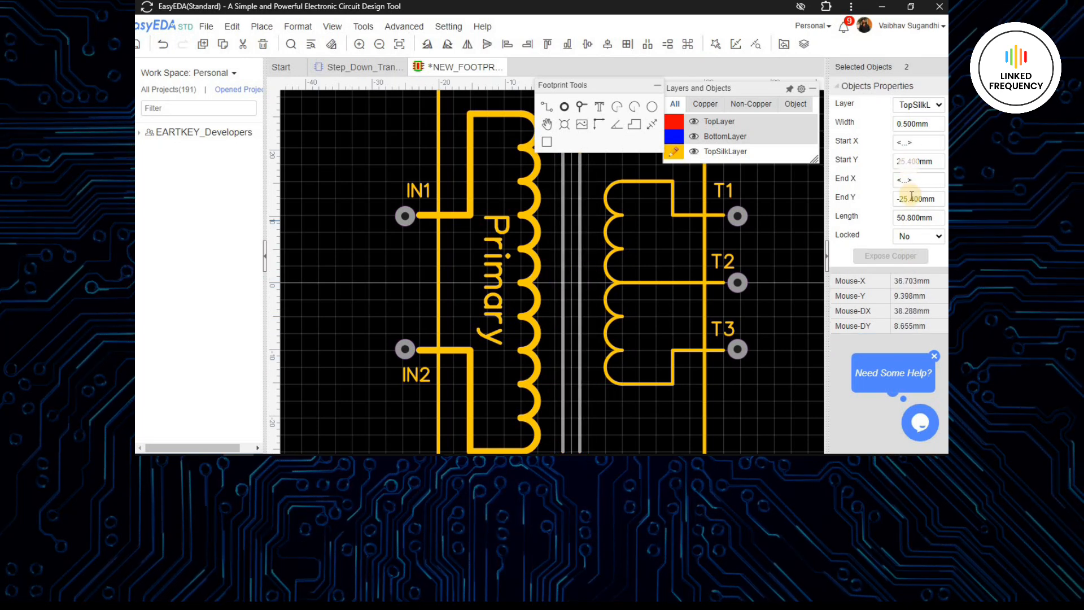
{"action": "double_click", "coordinate": [909, 124]}
{"action": "type", "text": "1"}
{"action": "left_click", "coordinate": [769, 356]}
{"action": "scroll", "coordinate": [751, 338], "scroll_direction": "down", "scroll_amount": 3}
{"action": "key", "text": "ctrl+s"}
{"action": "left_click", "coordinate": [709, 357]}
{"action": "scroll", "coordinate": [717, 293], "scroll_direction": "down", "scroll_amount": 2}
{"action": "right_click_drag", "start_coordinate": [717, 288], "coordinate": [643, 278]}
{"action": "left_click", "coordinate": [561, 108]}
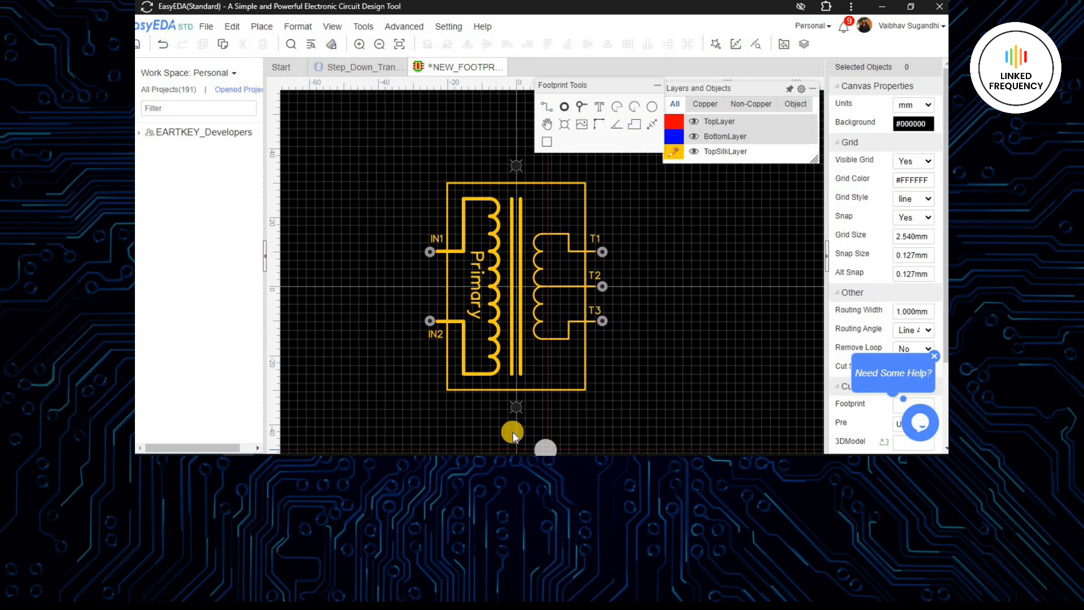
{"action": "scroll", "coordinate": [513, 431], "scroll_direction": "up", "scroll_amount": 2}
{"action": "scroll", "coordinate": [550, 419], "scroll_direction": "down", "scroll_amount": 4}
{"action": "scroll", "coordinate": [615, 338], "scroll_direction": "up", "scroll_amount": 1}
{"action": "key", "text": "ctrl+s"}
{"action": "key", "text": "Escape"}
- Review the footprint's silkscreen lead tracks, terminal labels and pads
{"action": "right_click_drag", "start_coordinate": [661, 299], "coordinate": [653, 265]}
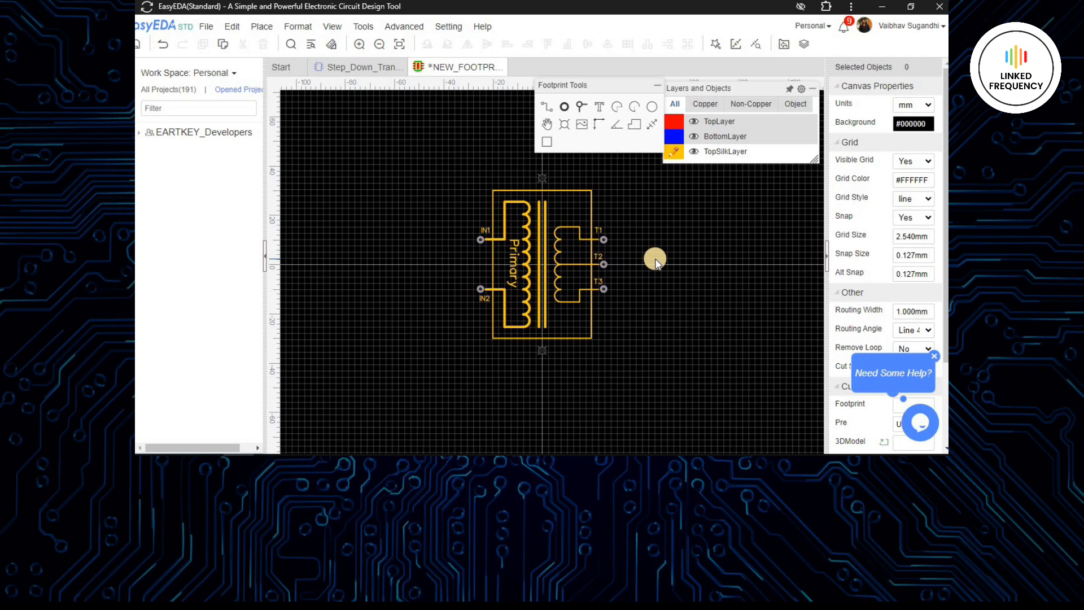
{"action": "scroll", "coordinate": [649, 288], "scroll_direction": "up", "scroll_amount": 5}
{"action": "scroll", "coordinate": [649, 333], "scroll_direction": "down", "scroll_amount": 4}
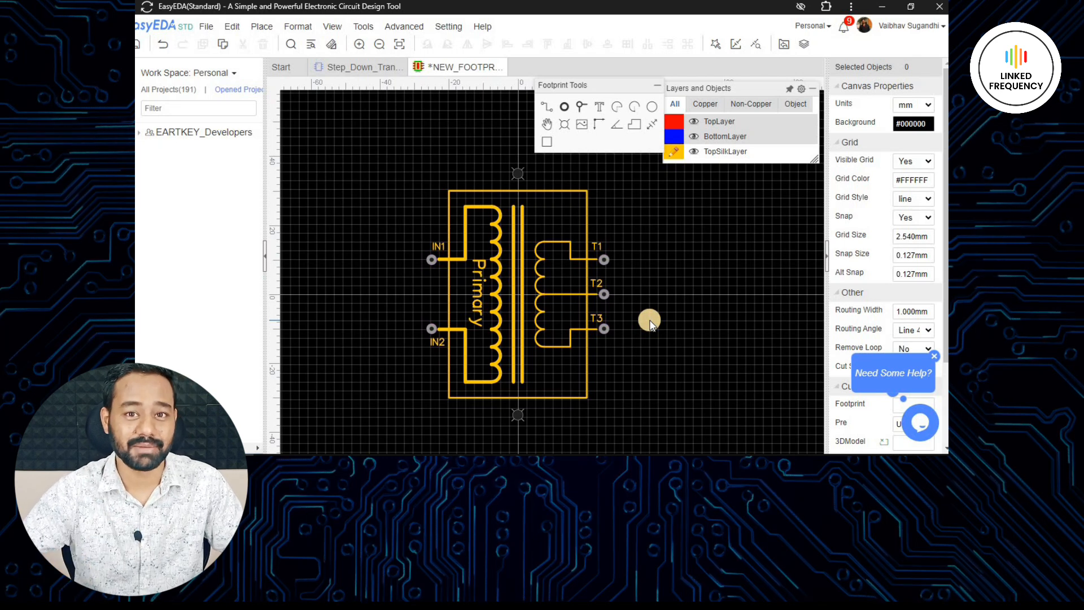
{"action": "left_click", "coordinate": [554, 297]}
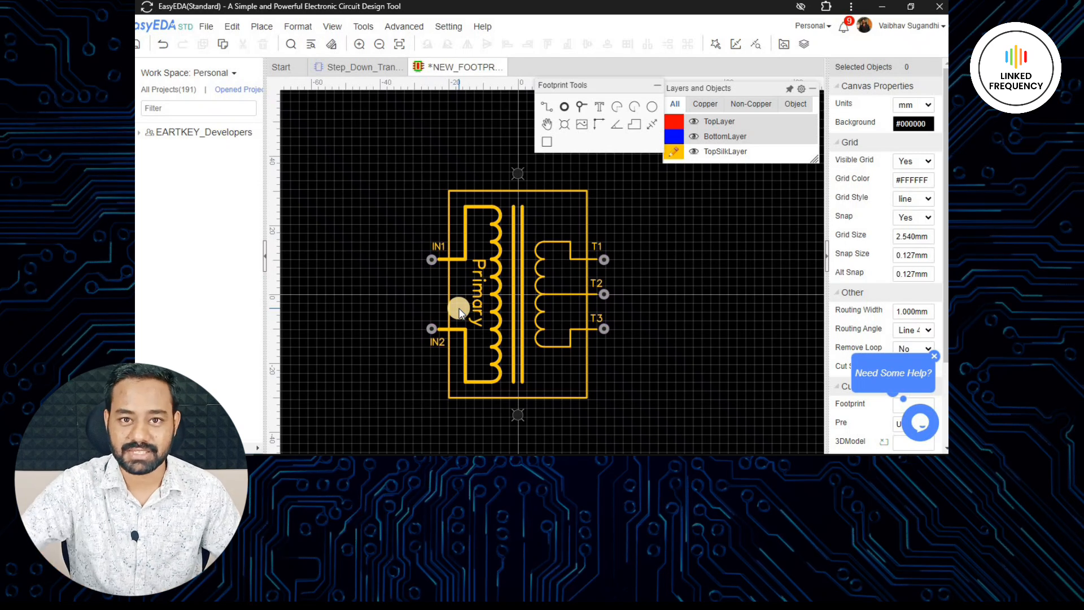
{"action": "scroll", "coordinate": [501, 291], "scroll_direction": "up", "scroll_amount": 2}
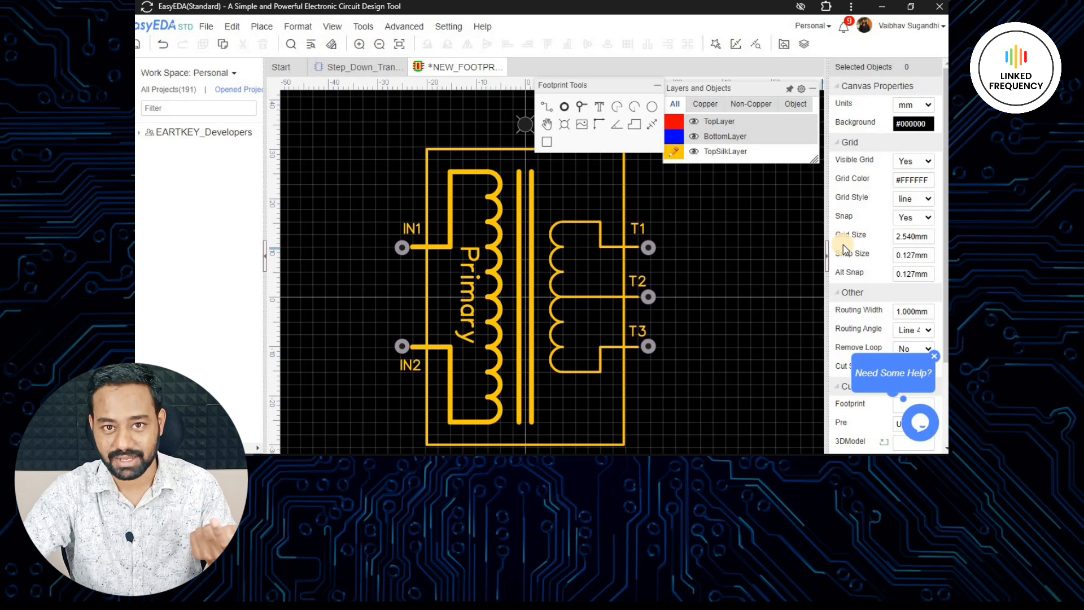
{"action": "left_click", "coordinate": [463, 173]}
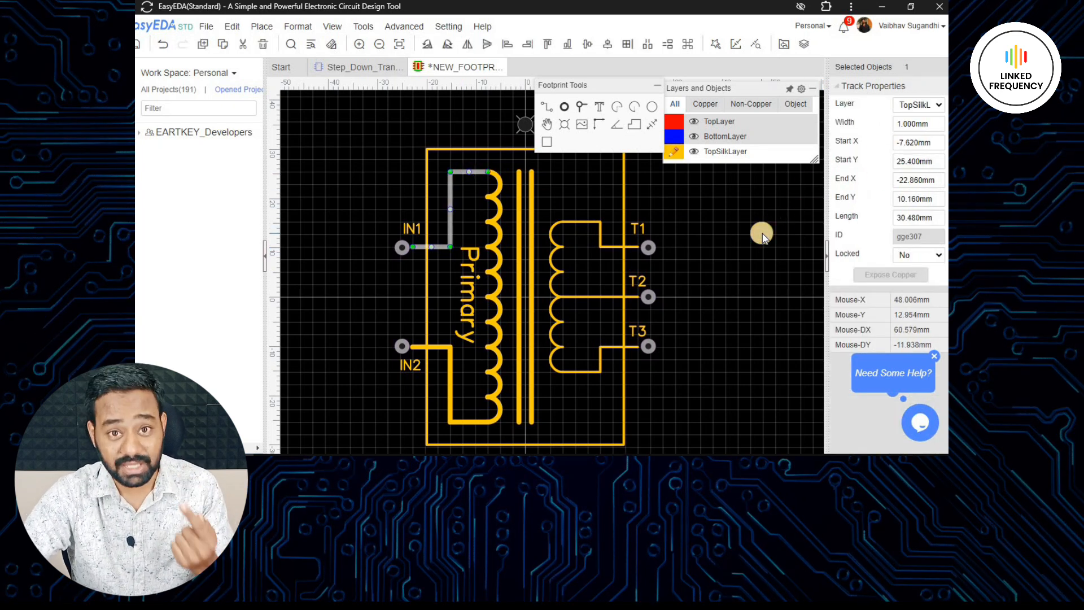
{"action": "left_click", "coordinate": [577, 229]}
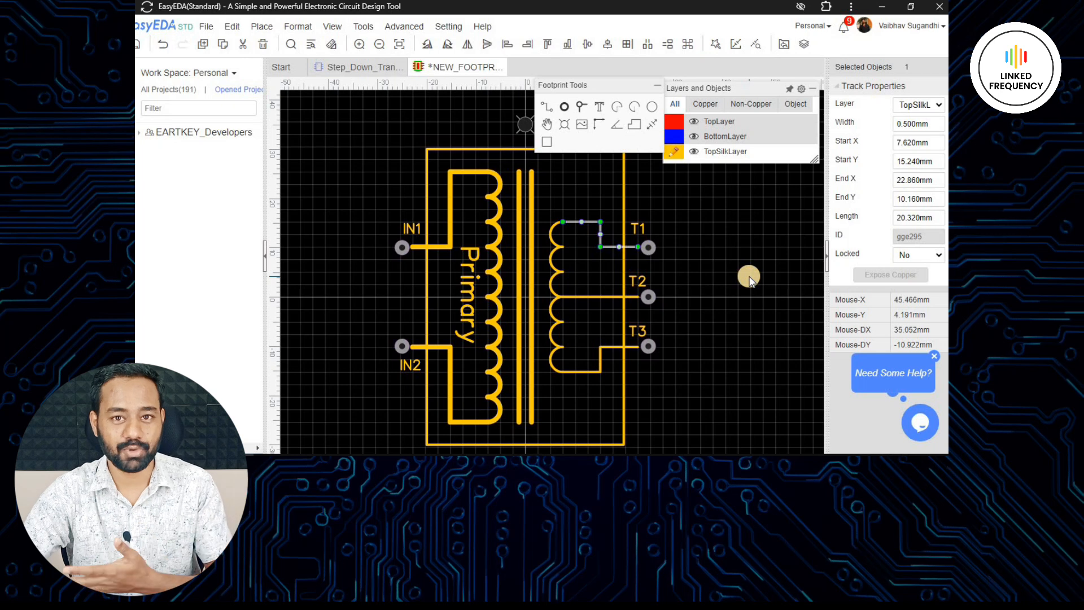
{"action": "left_click", "coordinate": [712, 262]}
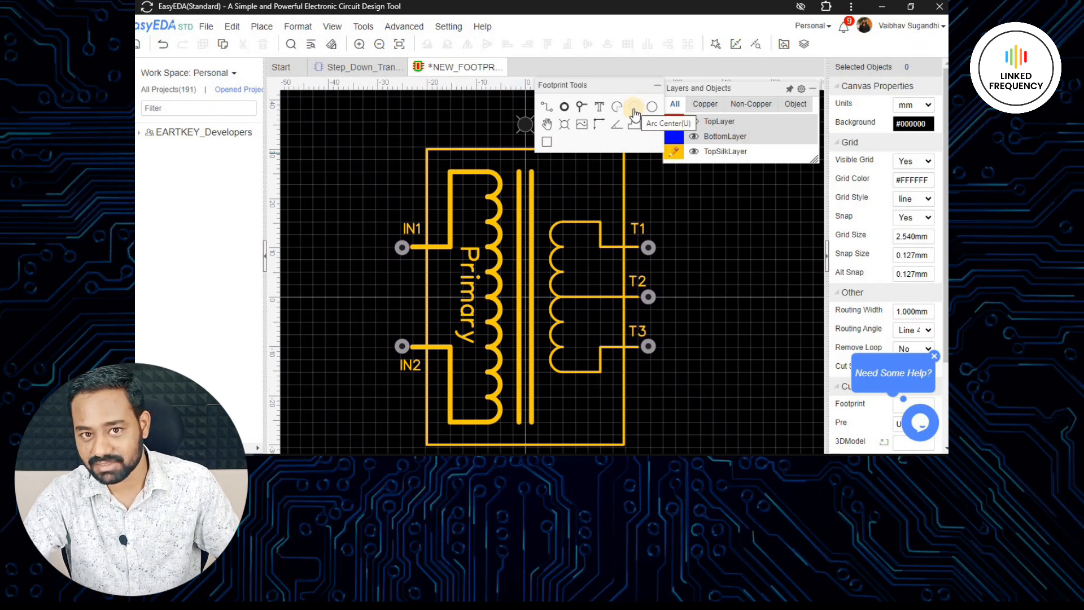
{"action": "scroll", "coordinate": [683, 265], "scroll_direction": "down", "scroll_amount": 3}
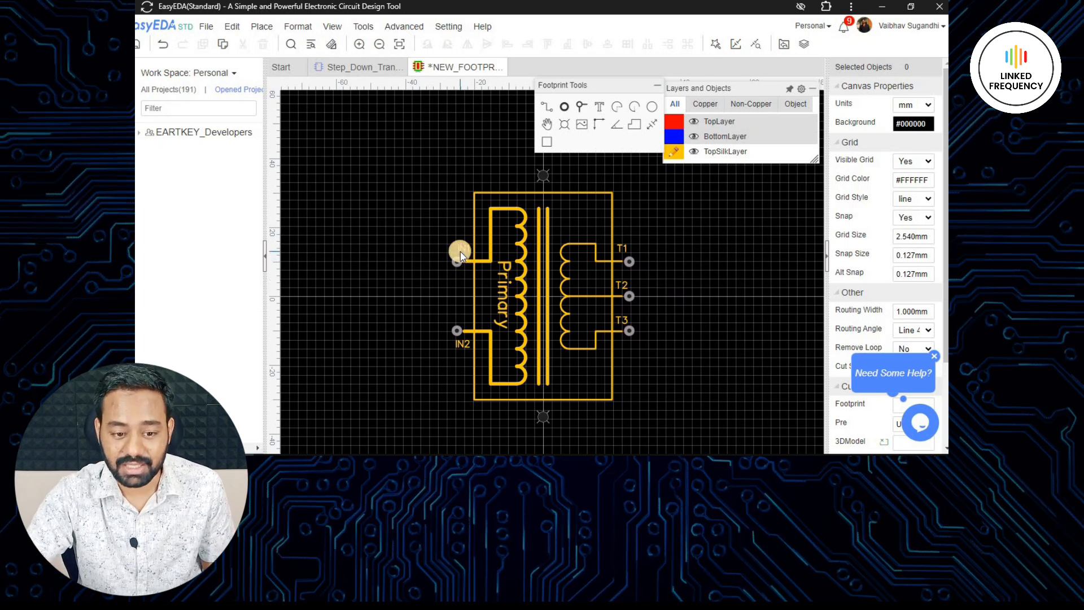
{"action": "left_click", "coordinate": [602, 277]}
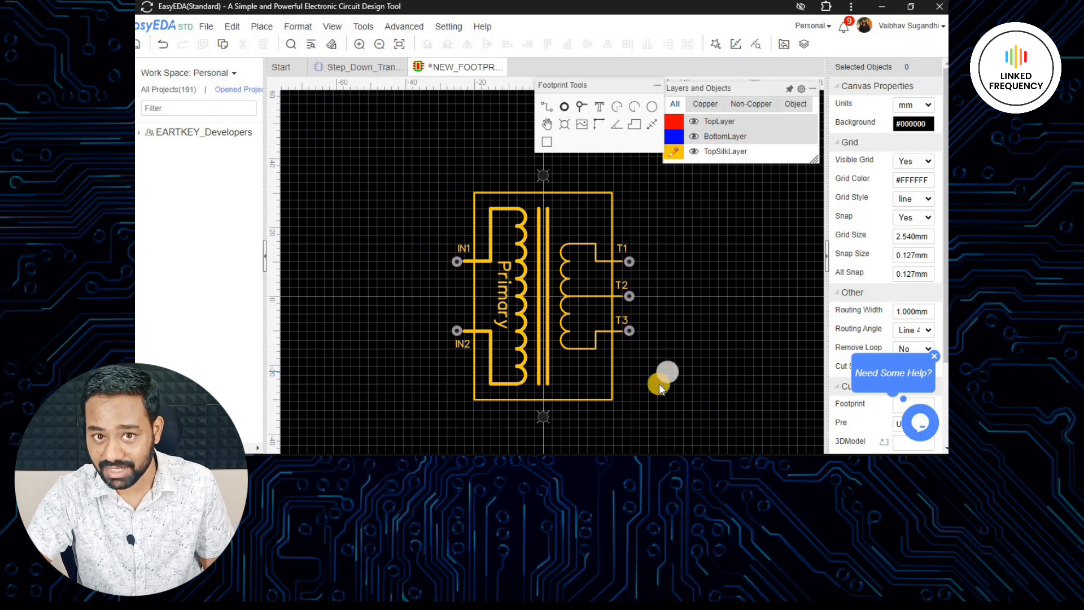
{"action": "scroll", "coordinate": [658, 384], "scroll_direction": "up", "scroll_amount": 5}
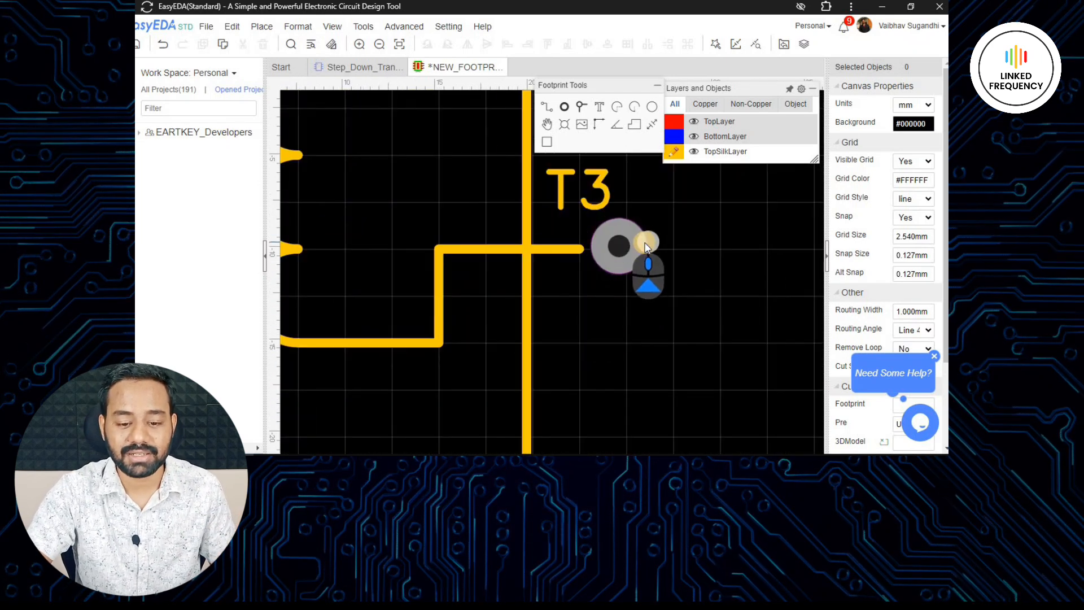
{"action": "scroll", "coordinate": [648, 266], "scroll_direction": "up", "scroll_amount": 3}
{"action": "scroll", "coordinate": [559, 283], "scroll_direction": "down", "scroll_amount": 5}
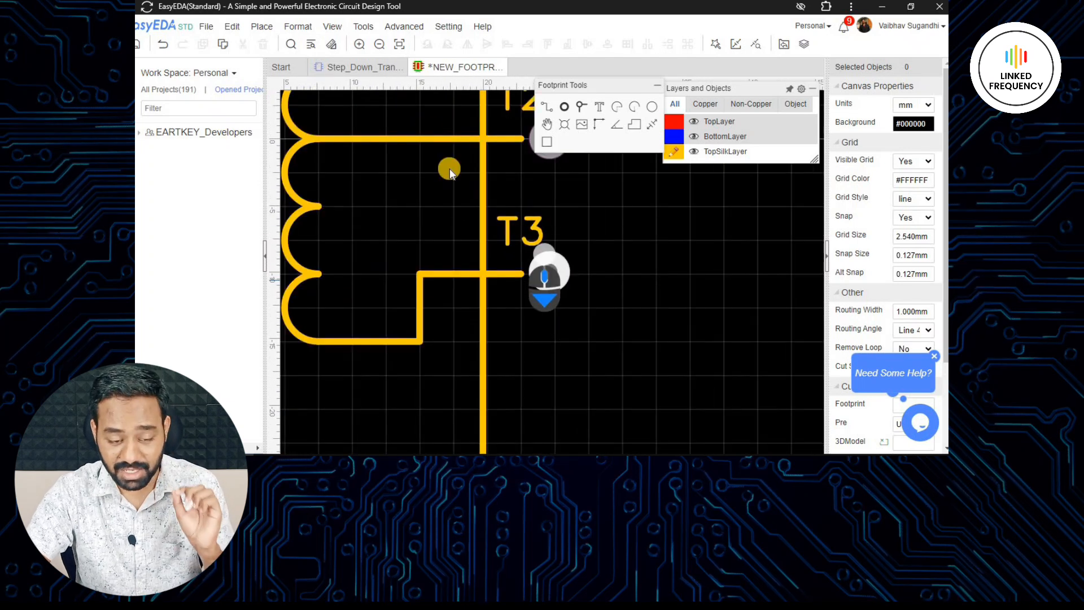
- Compare the symbol's secondary pin numbers with the numbers of the footprint's T1, T2 and T3 pads
{"action": "left_click", "coordinate": [362, 67]}
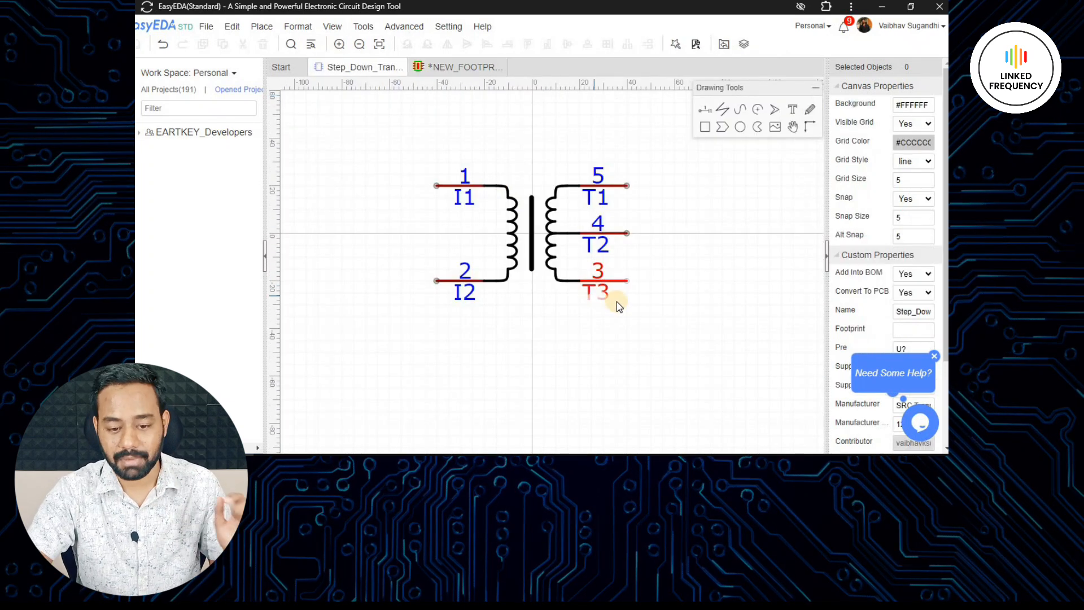
{"action": "scroll", "coordinate": [616, 291], "scroll_direction": "up", "scroll_amount": 2}
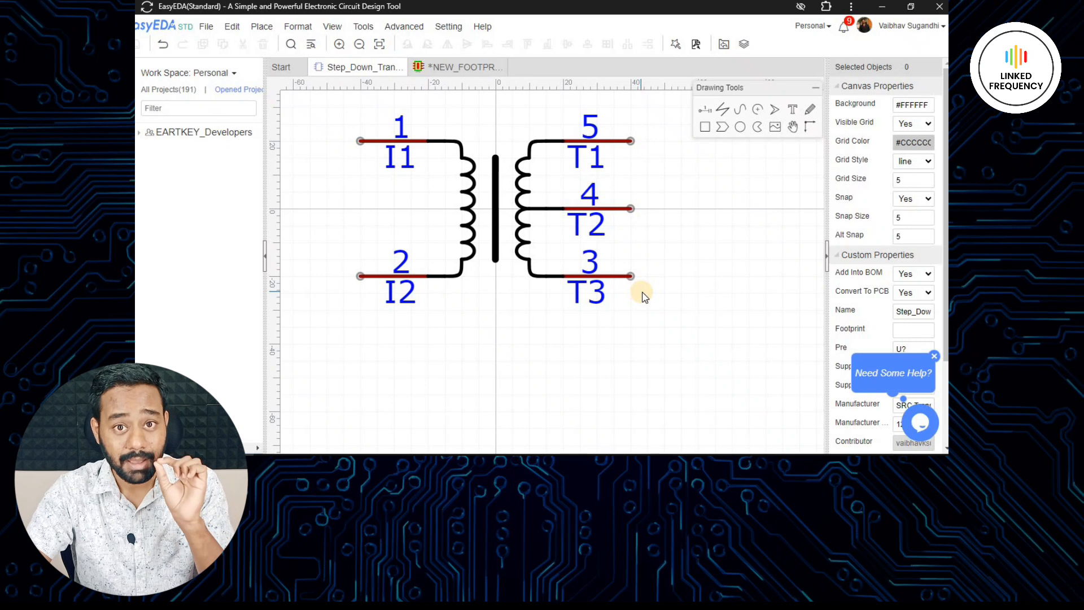
{"action": "left_click", "coordinate": [459, 66]}
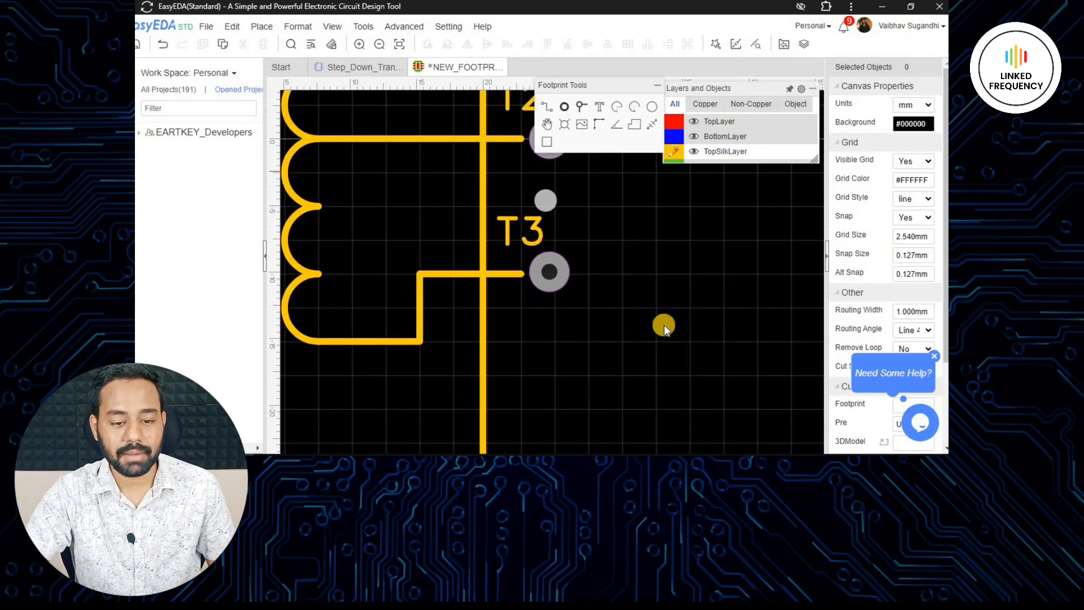
{"action": "left_click", "coordinate": [552, 274]}
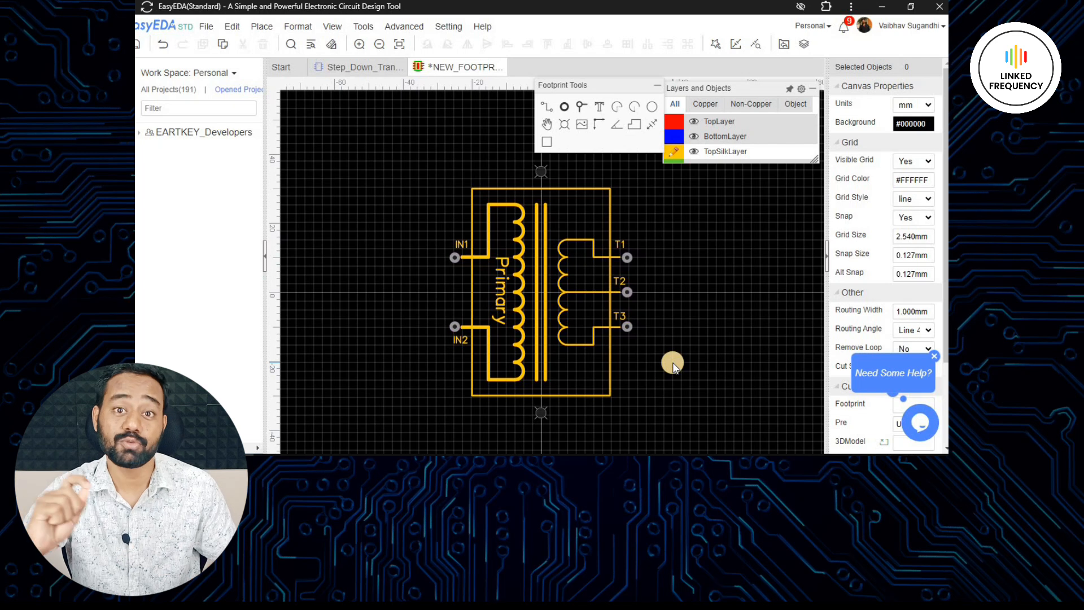
{"action": "scroll", "coordinate": [632, 316], "scroll_direction": "up", "scroll_amount": 5}
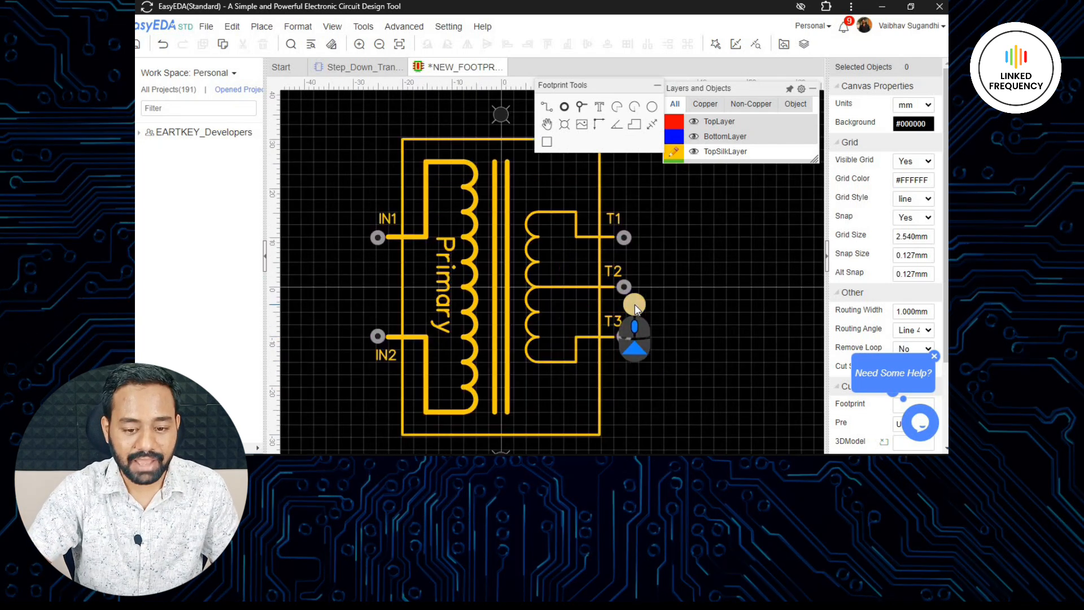
{"action": "left_click", "coordinate": [577, 241]}
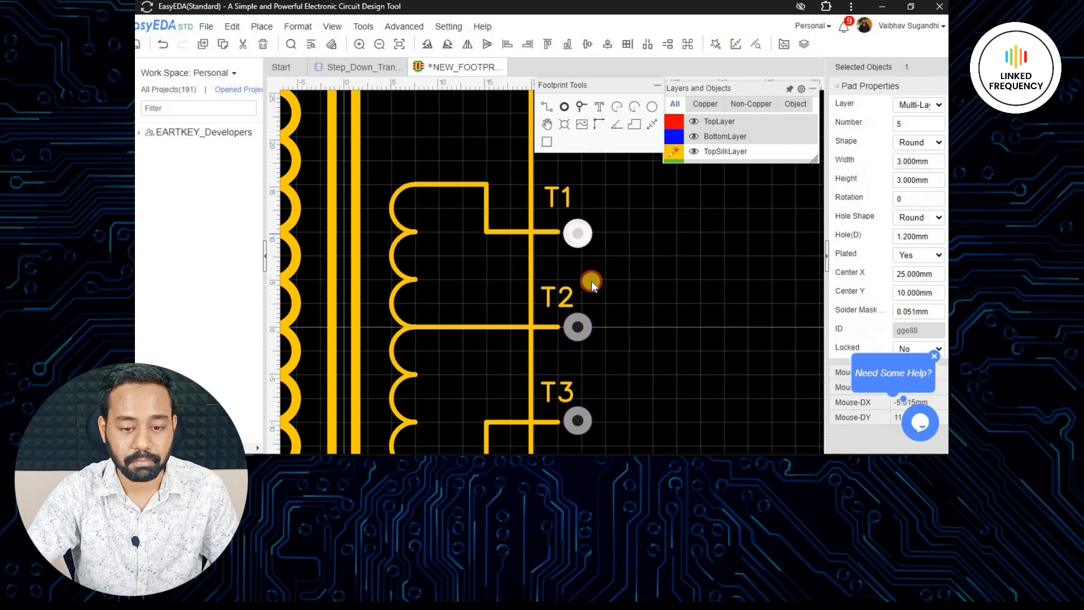
{"action": "left_click", "coordinate": [584, 325]}
{"action": "left_click", "coordinate": [580, 429]}
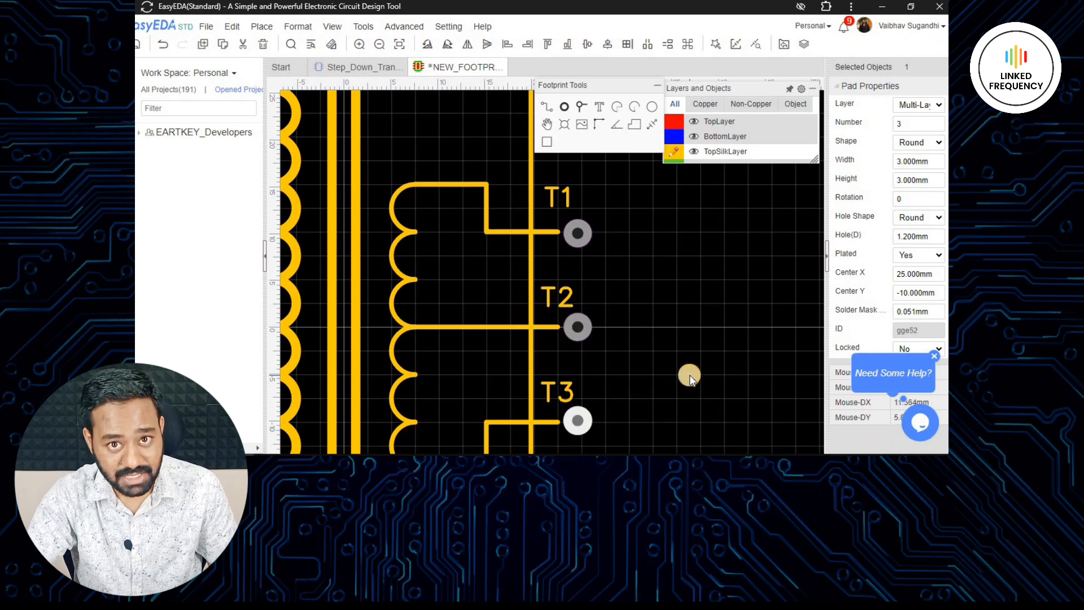
- Start saving the footprint and title it TRANSFORMER
{"action": "scroll", "coordinate": [681, 358], "scroll_direction": "down", "scroll_amount": 4}
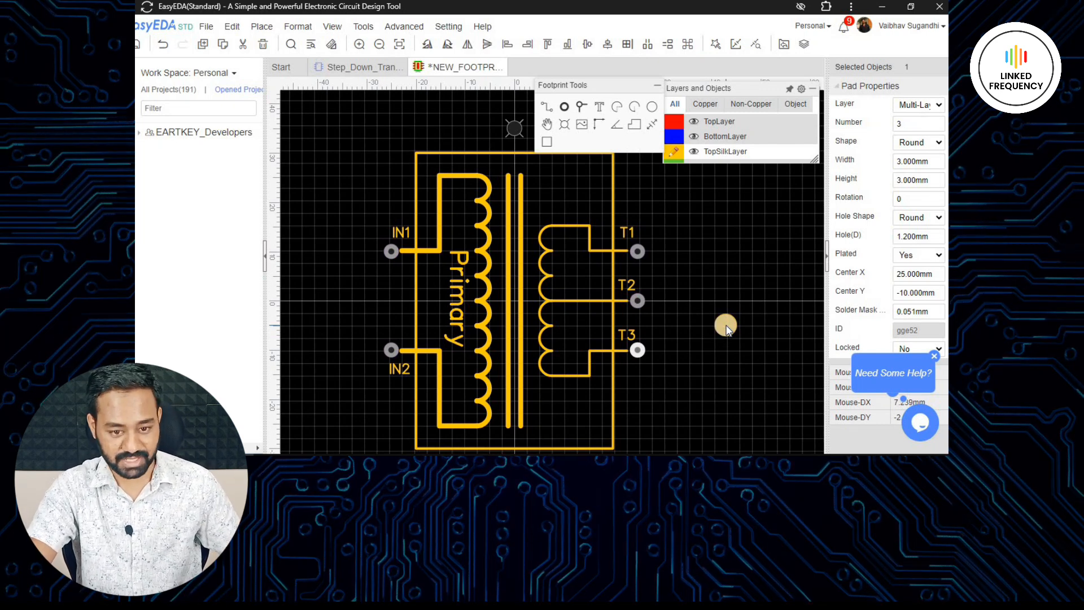
{"action": "key", "text": "ctrl+s"}
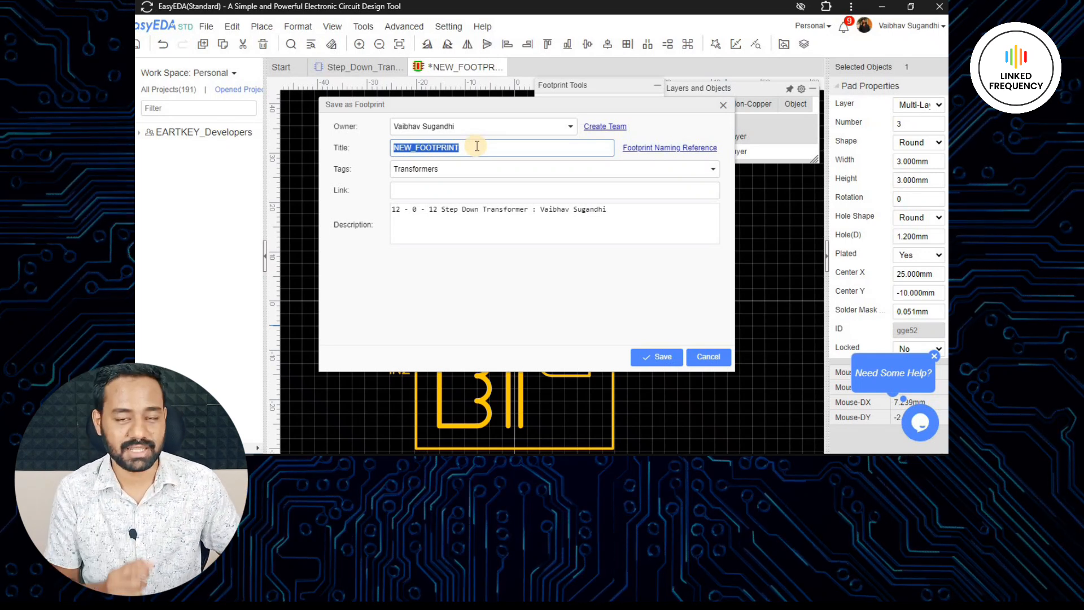
{"action": "type", "text": "TRANSFORMER"}
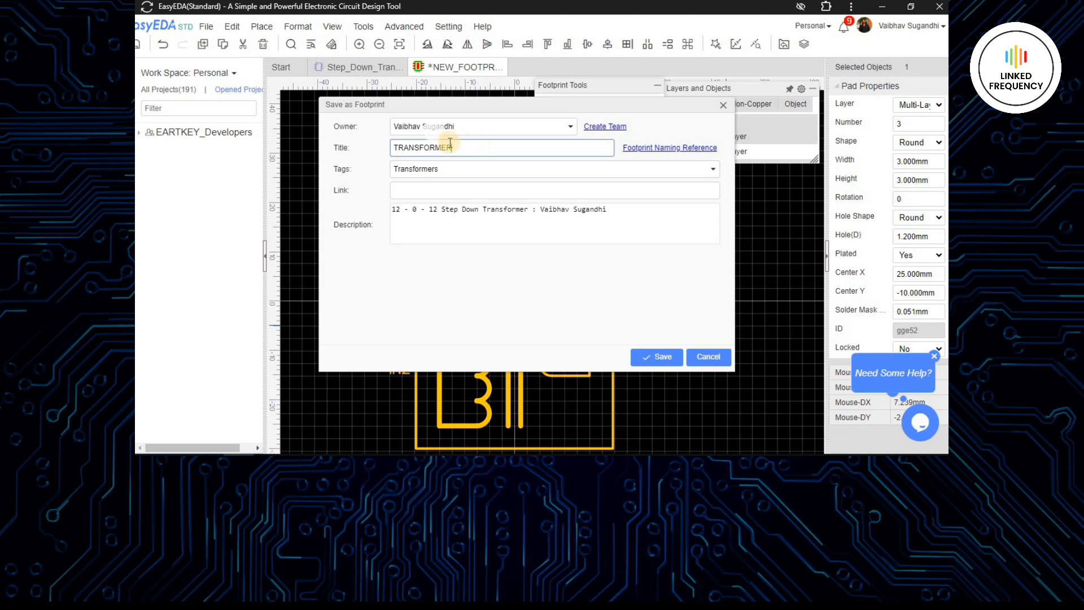
{"action": "key", "text": "Tab"}
{"action": "key", "text": "Tab"}
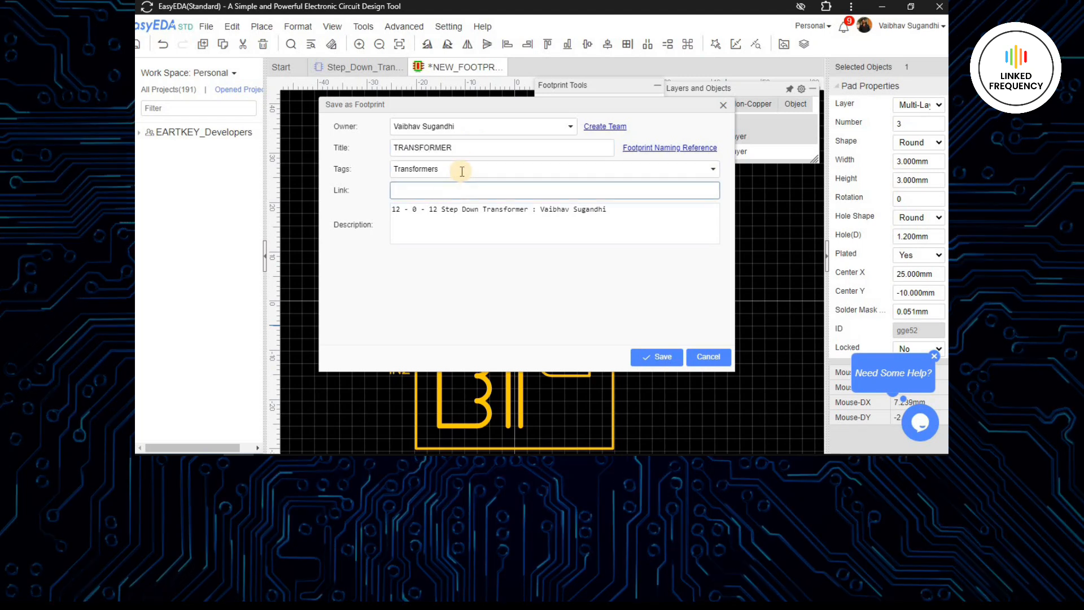
- Make the footprint description begin with "1 Amp Step Down Transformer" and save the footprint
{"action": "left_click", "coordinate": [454, 215]}
{"action": "left_click_drag", "start_coordinate": [442, 210], "coordinate": [343, 208]}
{"action": "type", "text": "1 Amp"}
{"action": "left_click", "coordinate": [604, 210]}
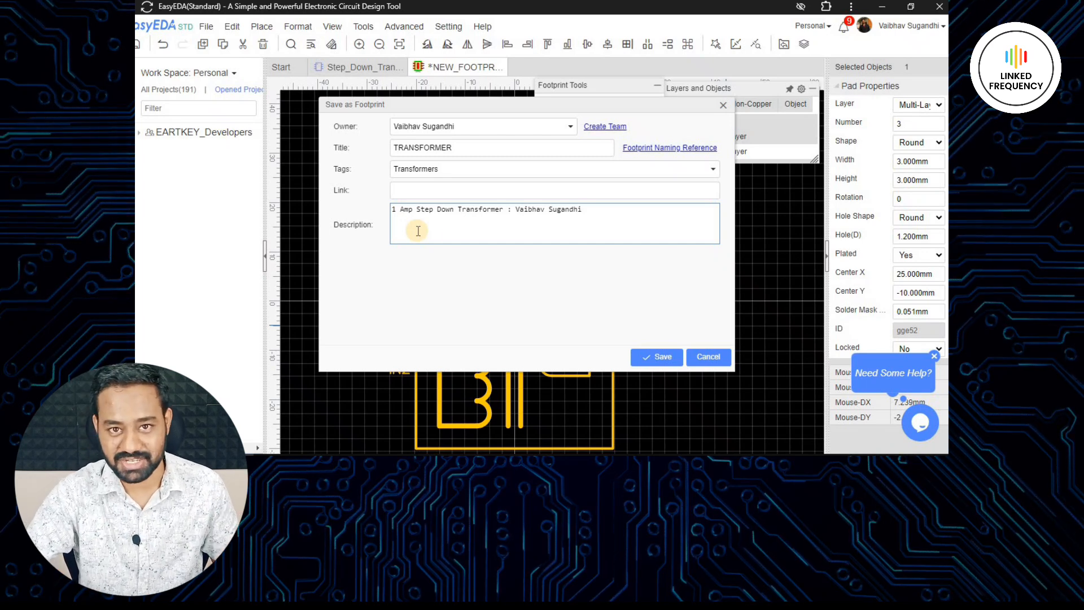
{"action": "left_click", "coordinate": [655, 357]}
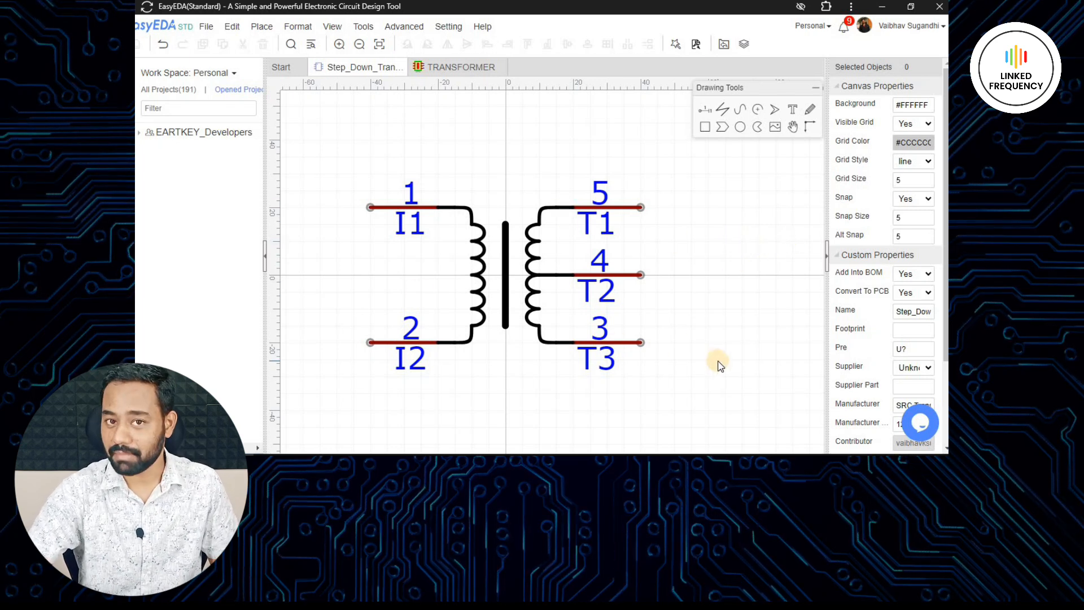
- Search the workspace footprints for "Transformer" from the symbol's footprint property and select the TRANSFORMER footprint
{"action": "left_click", "coordinate": [907, 331]}
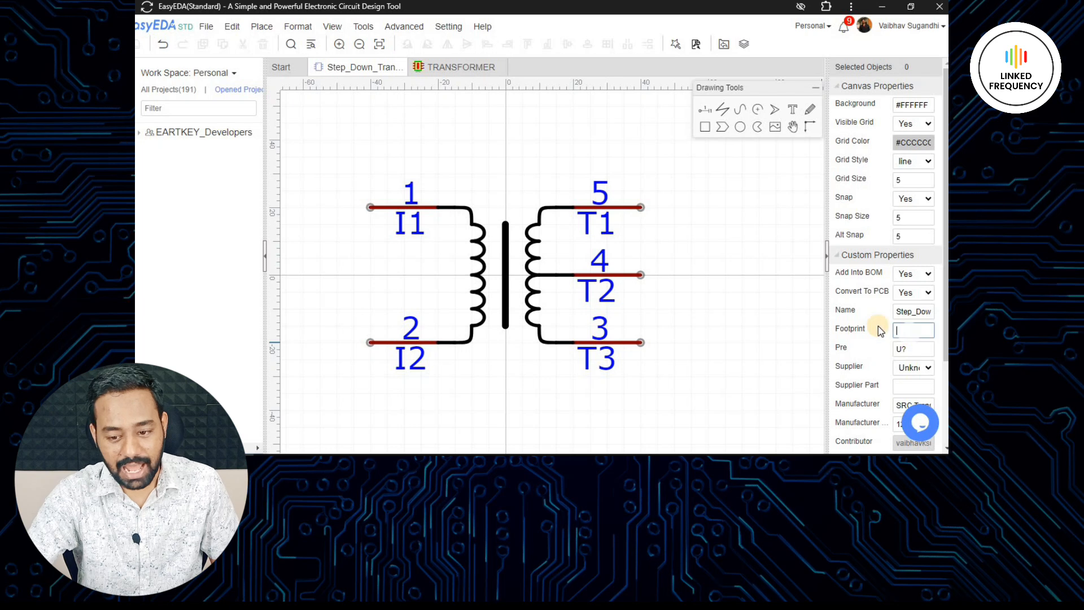
{"action": "left_click", "coordinate": [713, 94]}
{"action": "type", "text": "Transfo"}
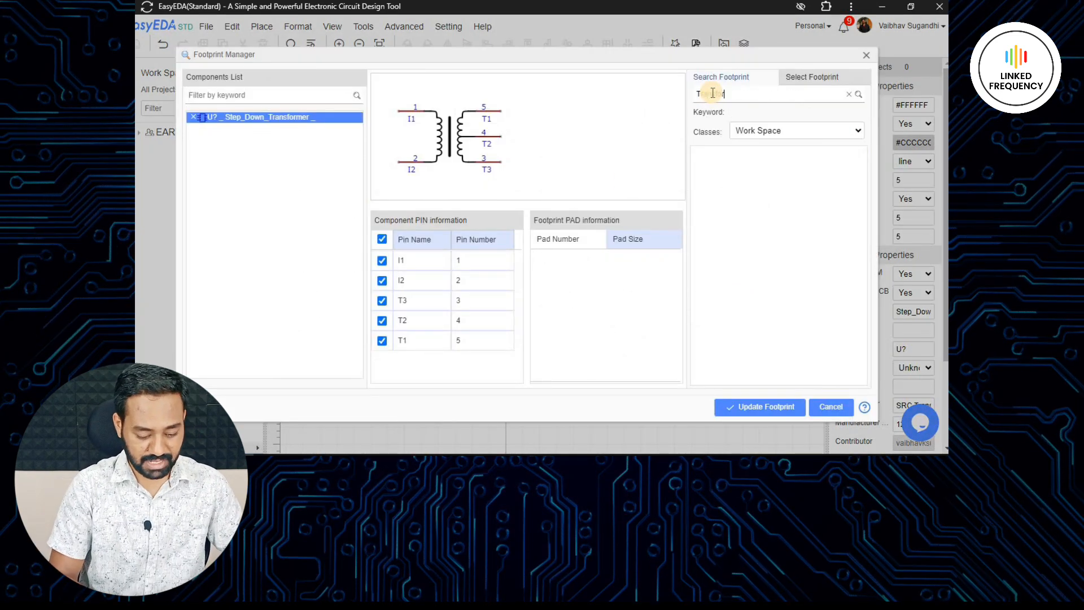
{"action": "type", "text": "rmer"}
{"action": "key", "text": "Return"}
{"action": "left_click", "coordinate": [763, 169]}
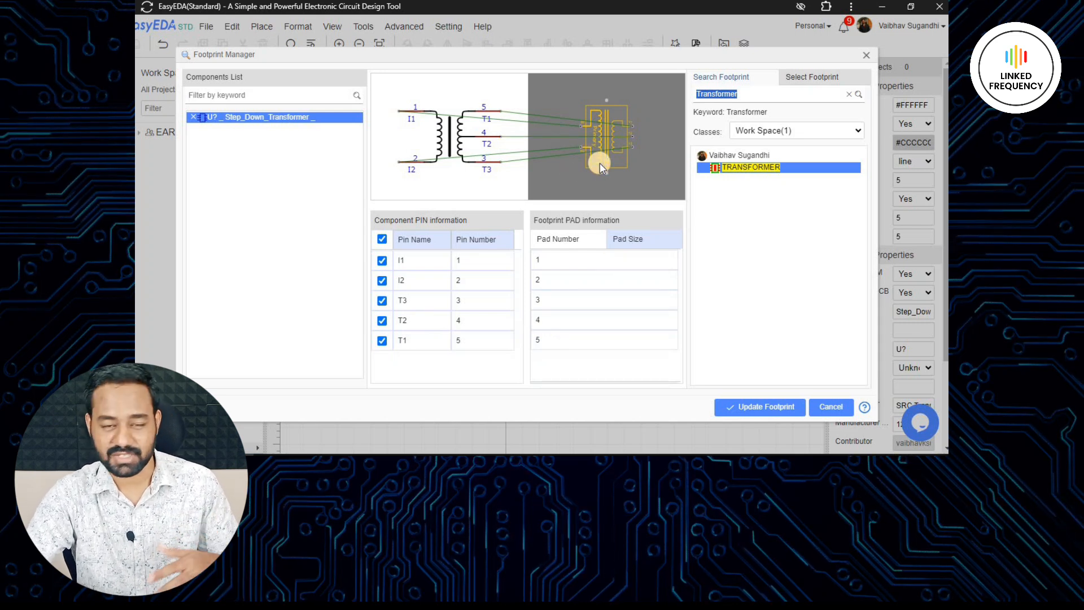
- Assign the selected footprint to the step-down transformer symbol and save the symbol
{"action": "left_click", "coordinate": [762, 408]}
{"action": "left_click", "coordinate": [834, 412]}
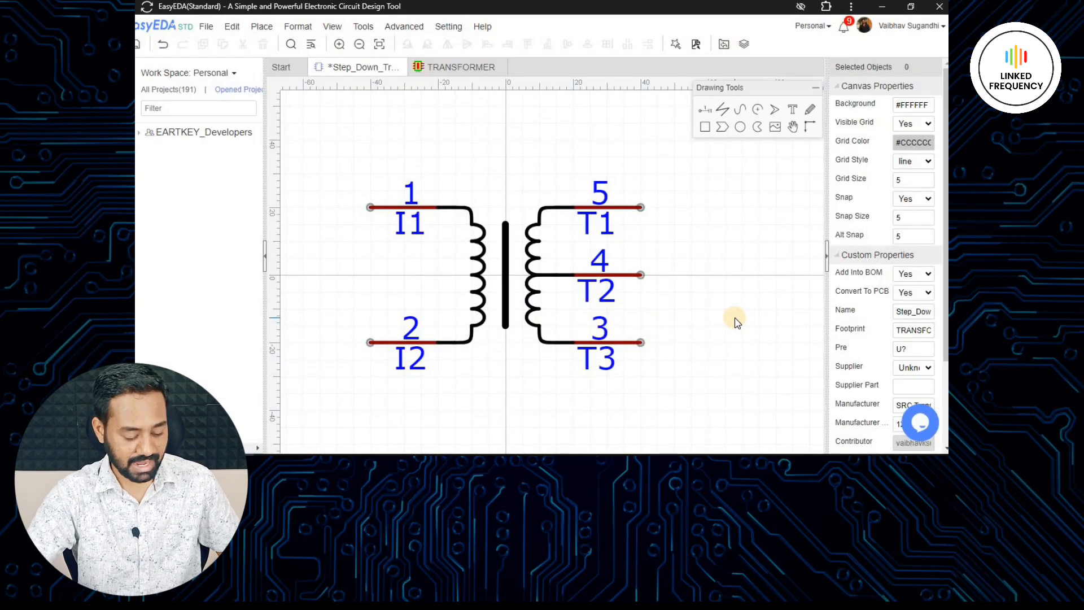
{"action": "key", "text": "ctrl+s"}
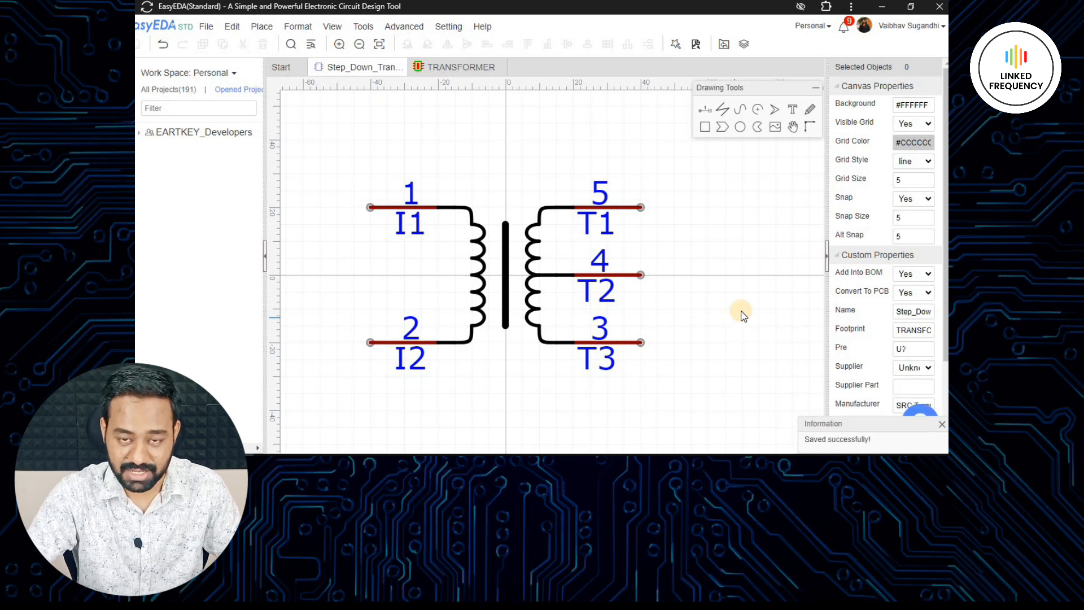
- Set the symbol's designator prefix to TR?
{"action": "scroll", "coordinate": [912, 265], "scroll_direction": "down", "scroll_amount": 2}
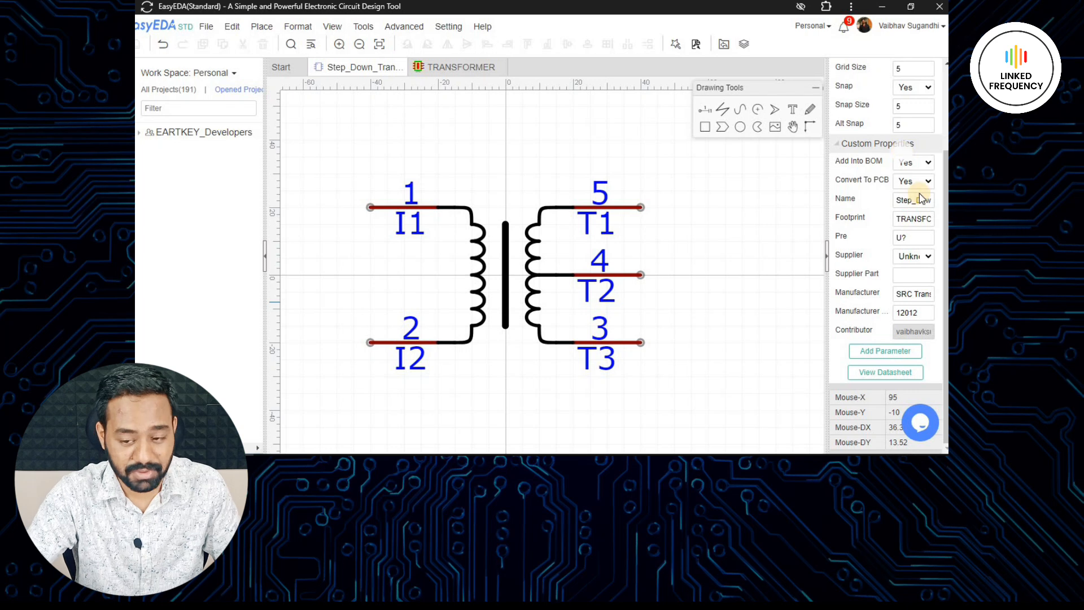
{"action": "left_click", "coordinate": [906, 239]}
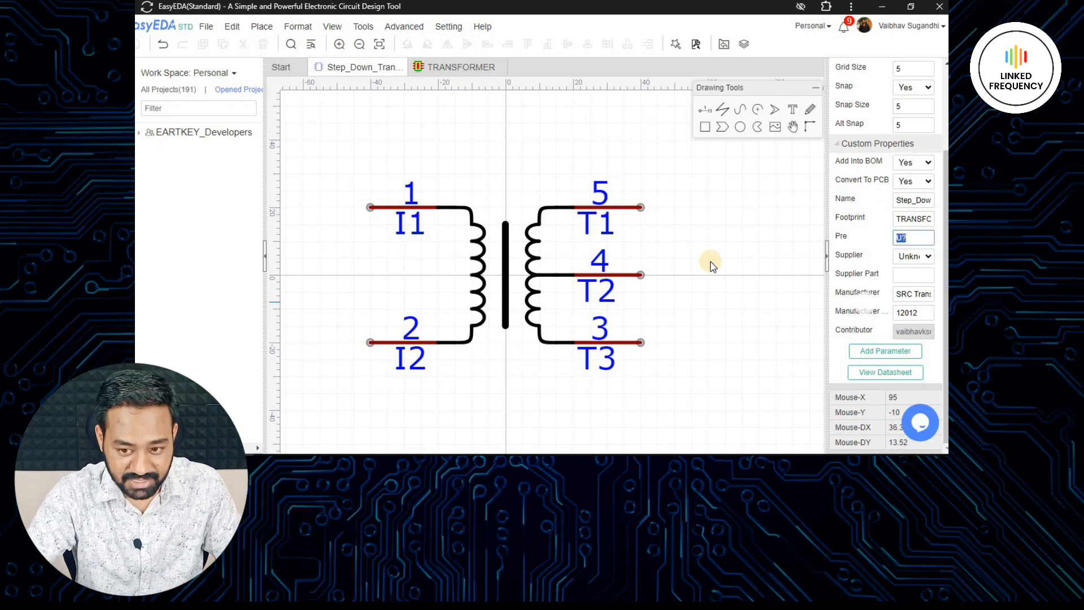
{"action": "type", "text": "TR?"}
{"action": "key", "text": "BackSpace"}
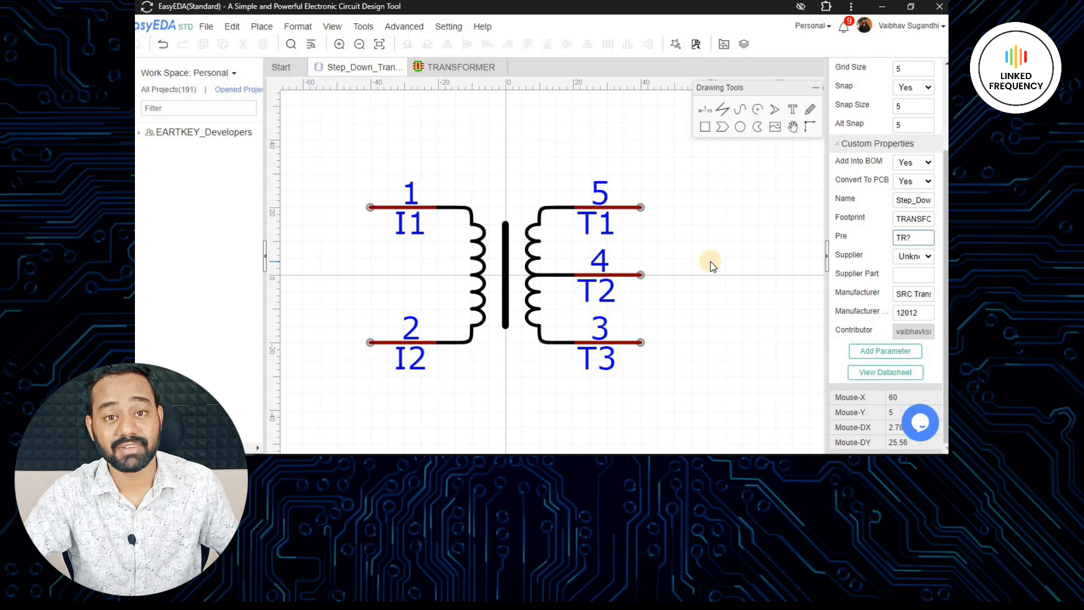